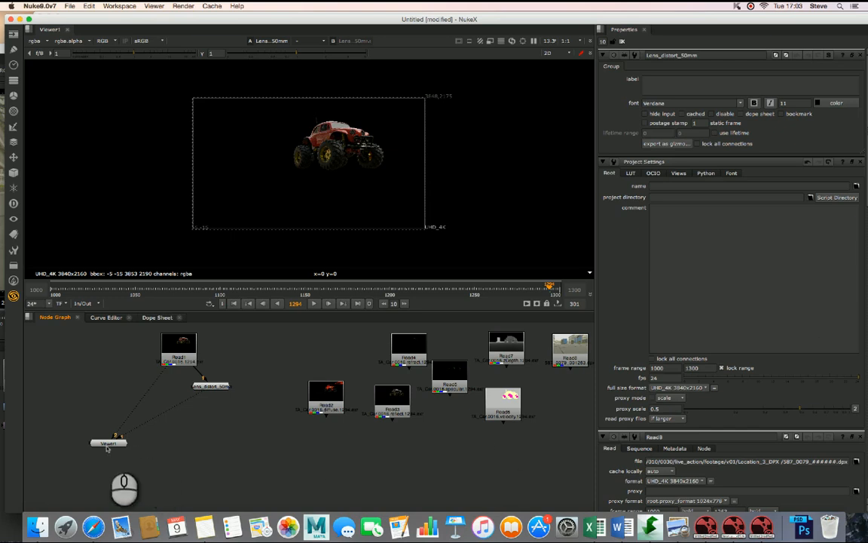
- Disconnect the Lens_distort_50mm node from Read1 and the viewer, and space the three nodes apart in the node graph
left_click_drag(109, 443, 115, 449)
mouse_move(191, 398)
left_mouse_down()
mouse_move(160, 369)
mouse_move(116, 354)
mouse_move(206, 403)
left_mouse_up()
left_click_drag(136, 364, 214, 377)
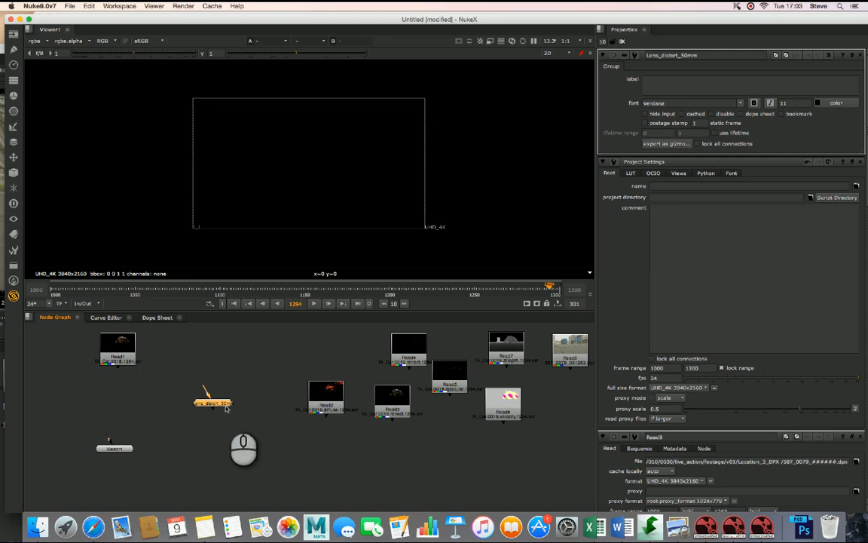
- Add a Read node for the TA_Car.0016.####.exr 1000-1300 sequence in 3D/renders/rs_shadows and place it in the gap left of the other passes
left_click(231, 383)
key("r")
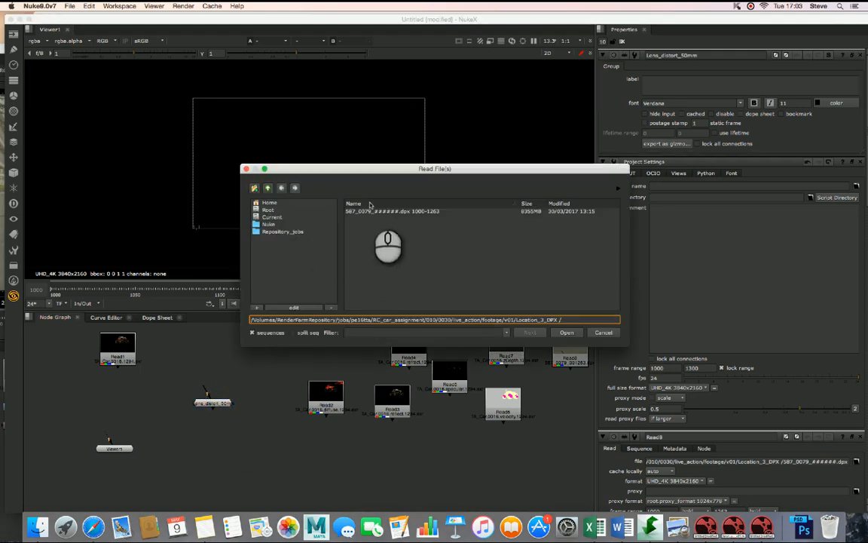
left_click(269, 188)
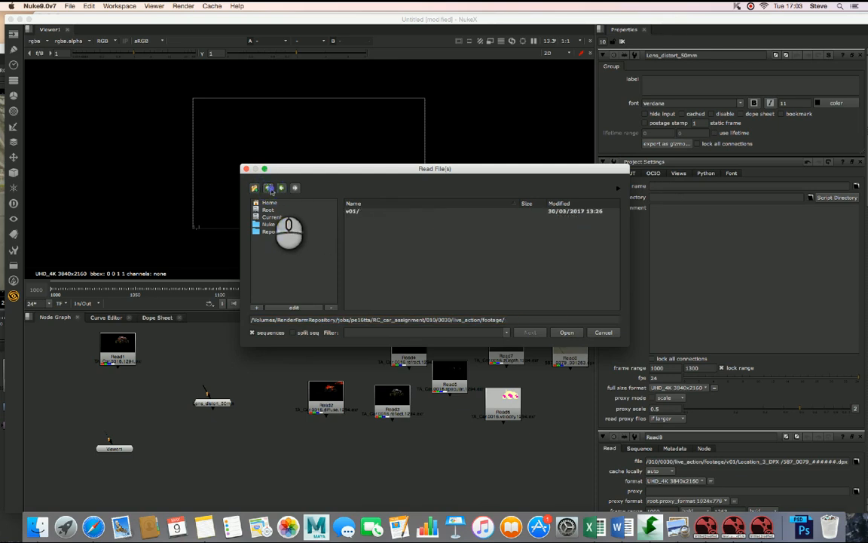
left_click(269, 188)
left_click(268, 188)
double_click(371, 210)
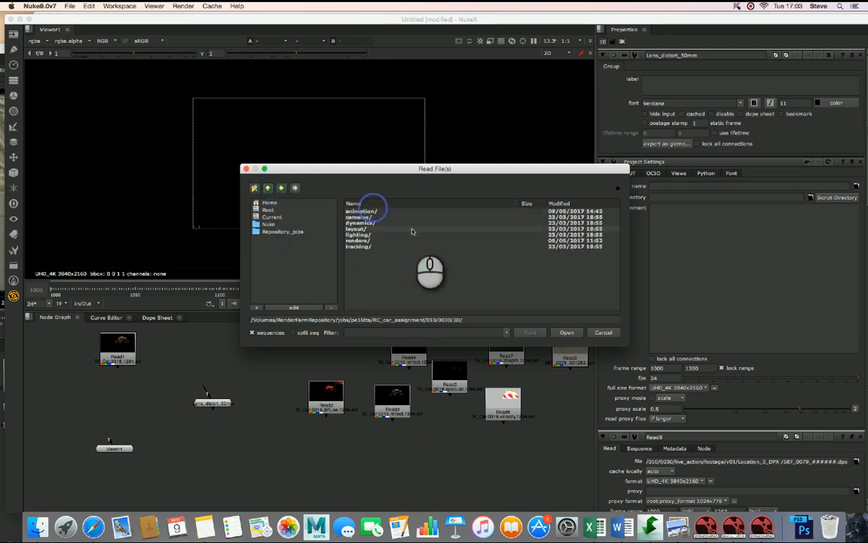
double_click(370, 241)
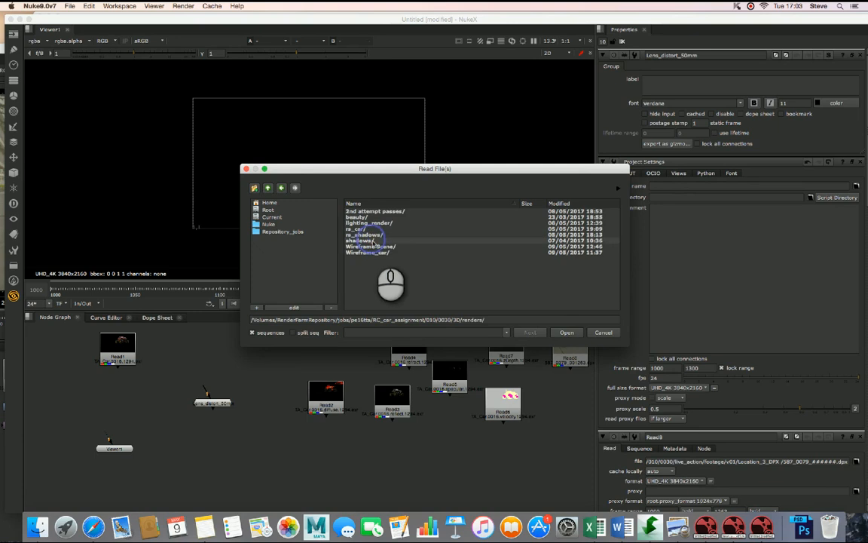
double_click(386, 234)
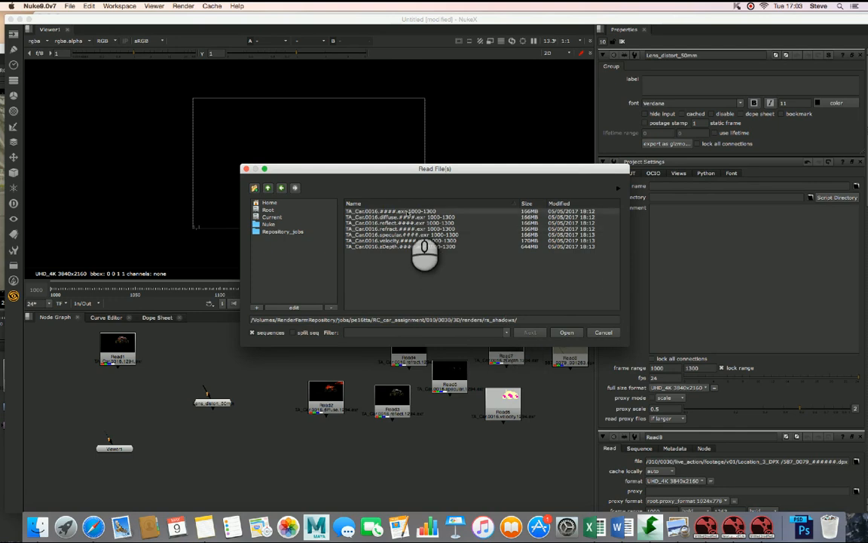
left_click(404, 211)
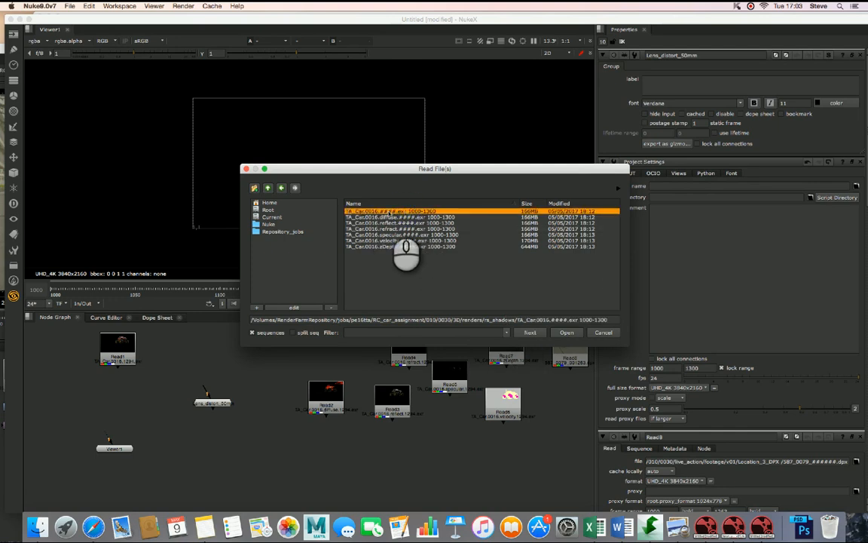
double_click(388, 211)
left_click_drag(233, 342, 261, 346)
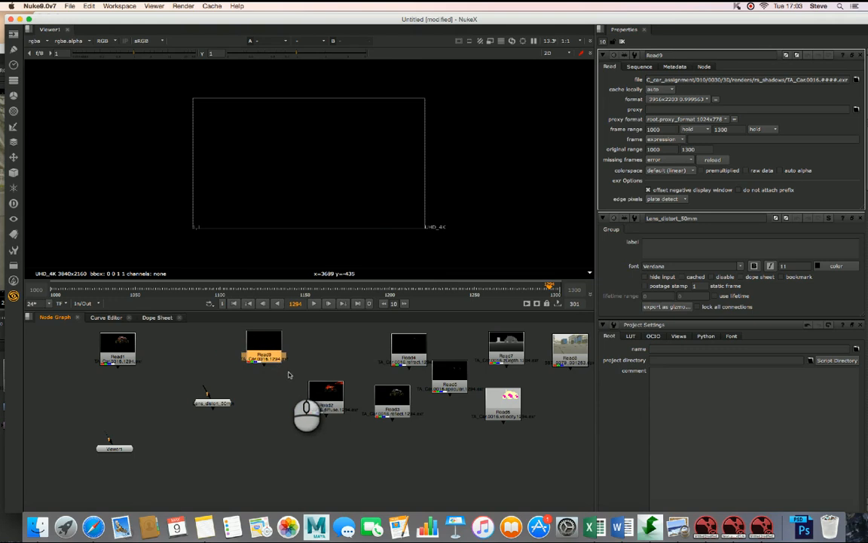
- View the Read1 car render in the viewer and scrub through the frame range, ending on frame 1294
left_click(118, 348)
key("1")
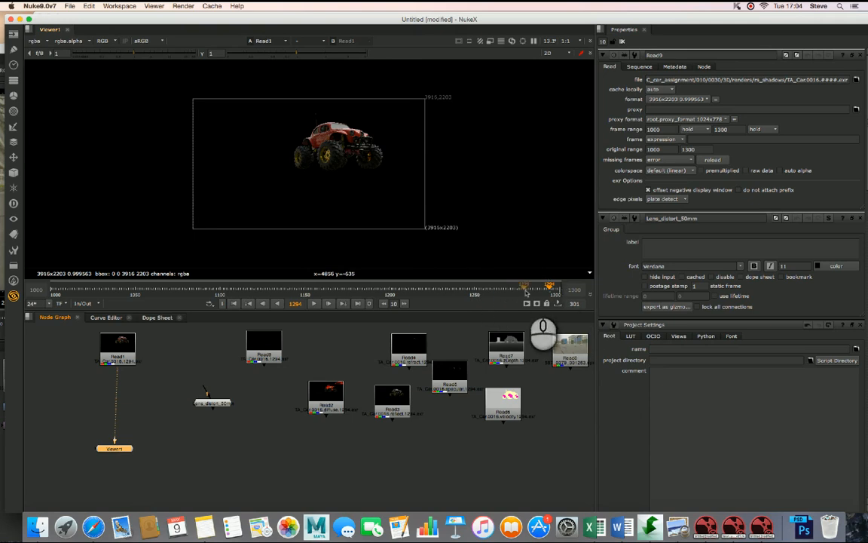
left_click_drag(524, 287, 189, 286)
left_click_drag(299, 292, 455, 293)
left_click_drag(540, 287, 551, 288)
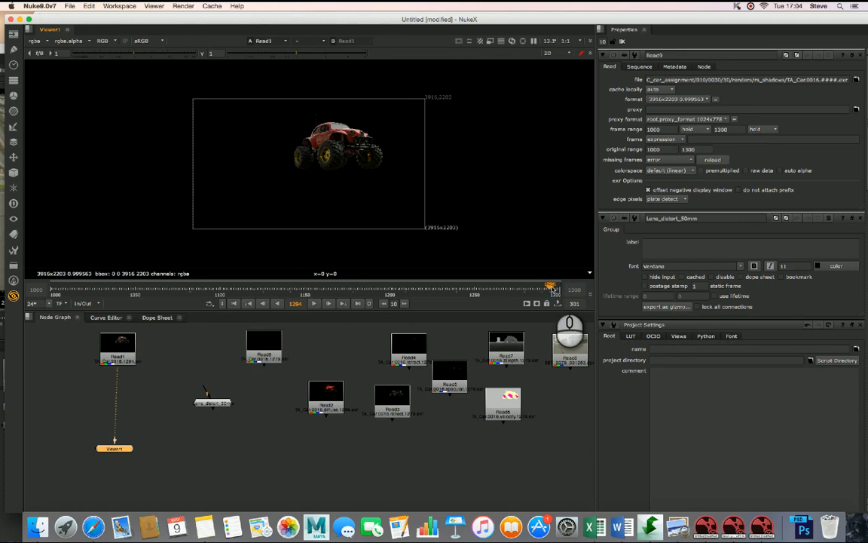
- Move the rs_shadows Read9 node below the Read3 reflect pass, out of the top row
left_click(159, 349)
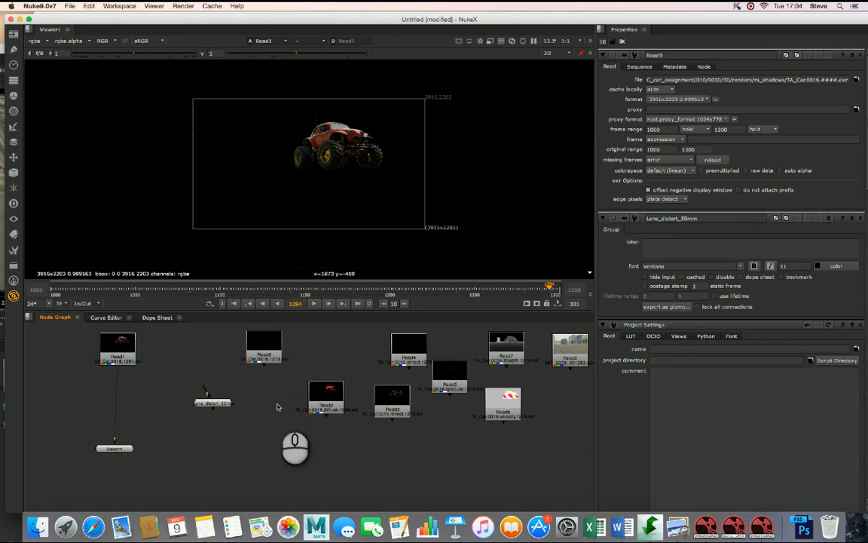
left_click(268, 353)
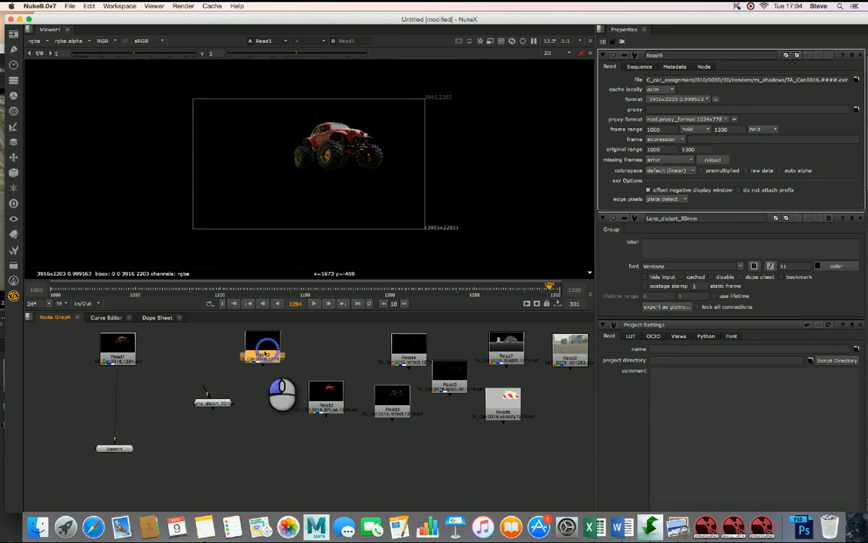
left_click_drag(266, 353, 260, 352)
left_click(117, 351)
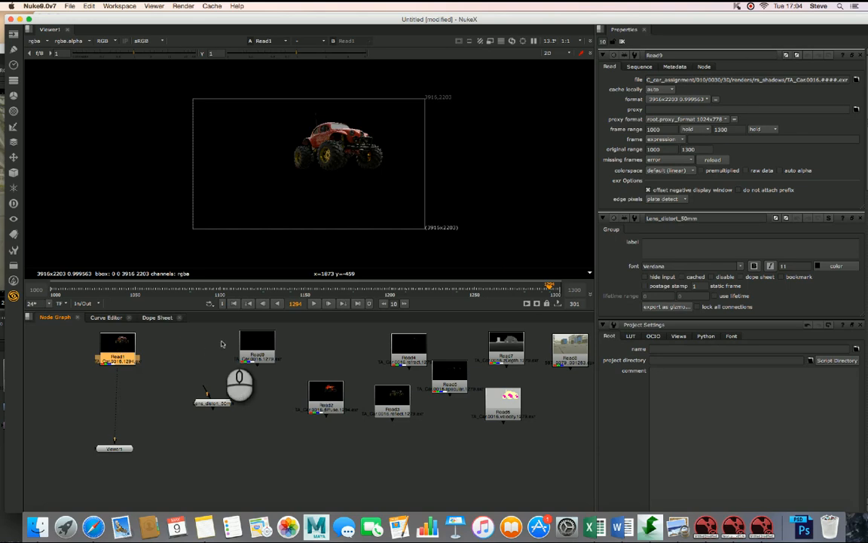
left_click_drag(250, 348, 395, 446)
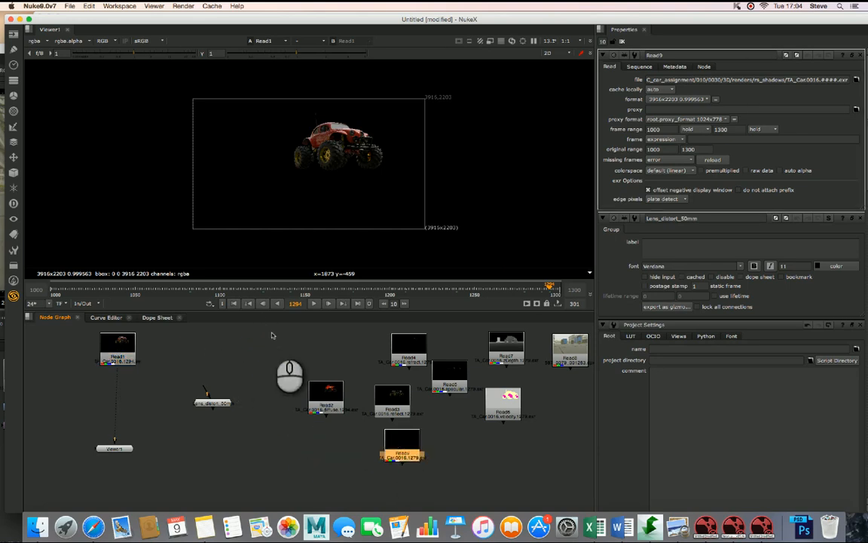
- Line up the diffuse, refract and reflect Read nodes in a row beside Read1, displaying each pass in the viewer
left_click_drag(324, 393, 173, 347)
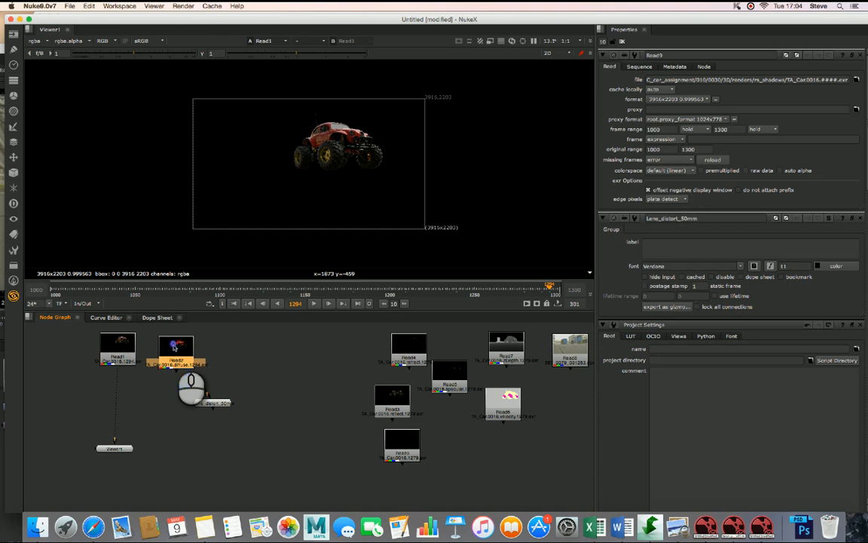
left_click(173, 346)
key("1")
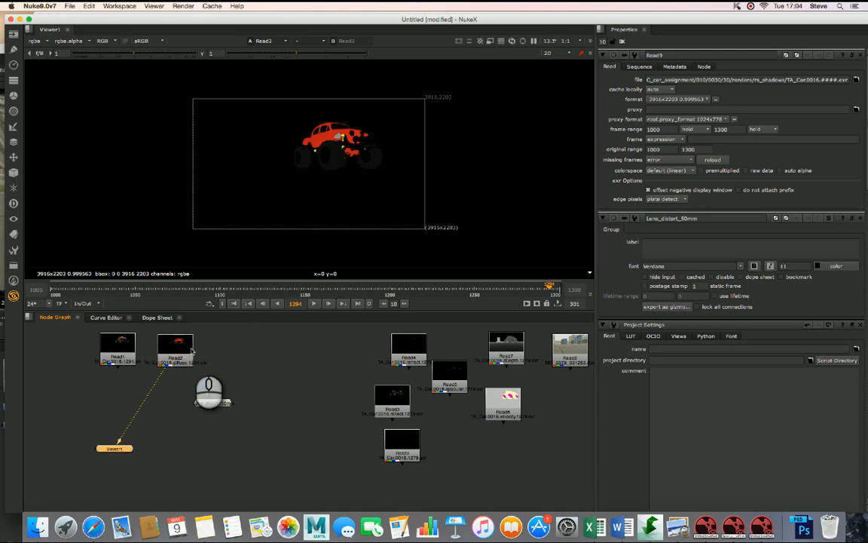
left_click(407, 349)
key("1")
left_click_drag(406, 351, 219, 352)
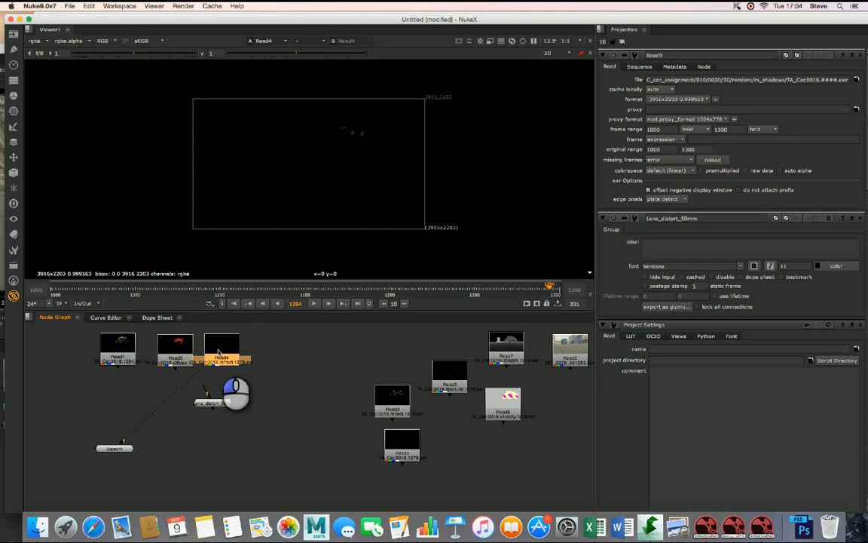
left_click_drag(404, 402, 286, 350)
key("1")
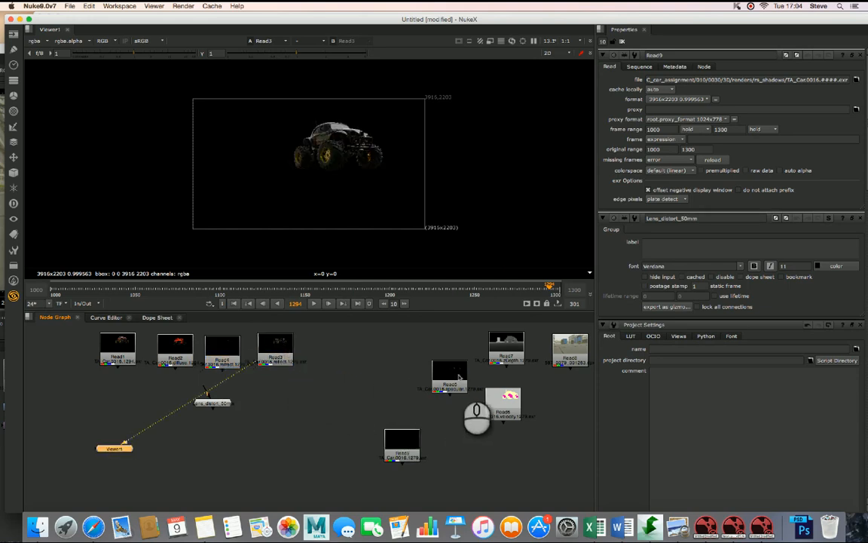
- Compare the Read4 refract pass with the Read3 reflect pass by alternating them in the viewer
left_click(226, 360)
key("1")
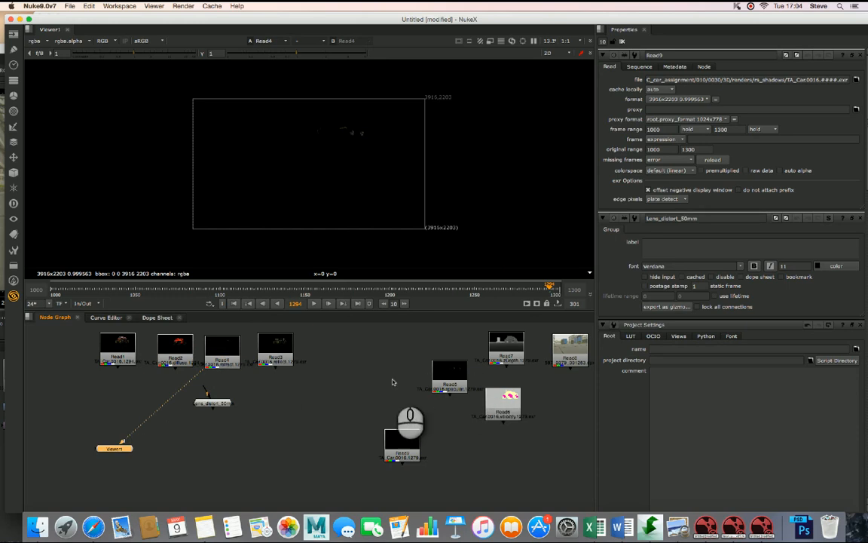
left_click(269, 364)
key("1")
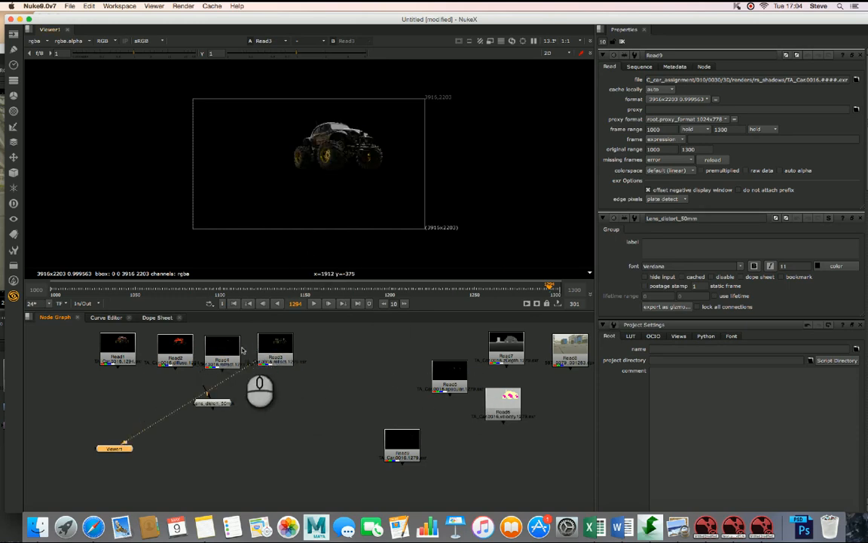
left_click(220, 351)
key("1")
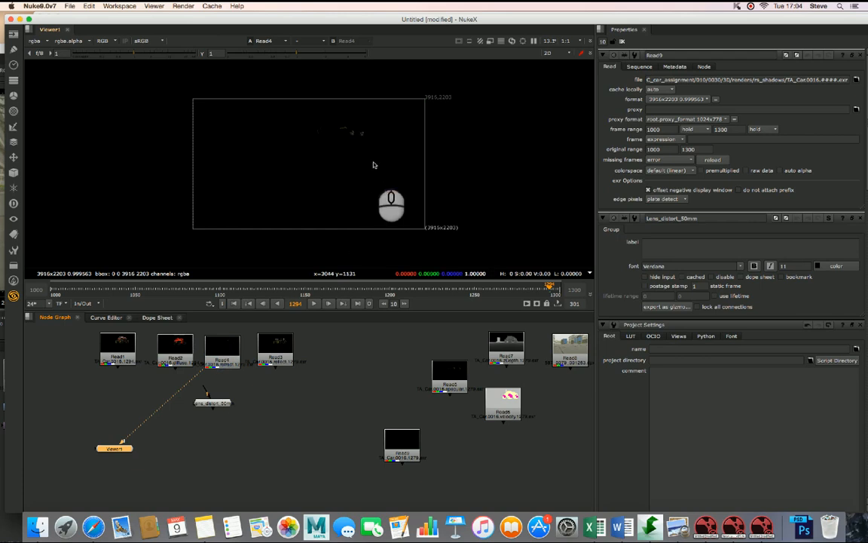
- Examine the headlight details of the refract pass up close, and view the Read2 diffuse pass at full frame
scroll(374, 166, "up", 3)
scroll(375, 166, "up", 8)
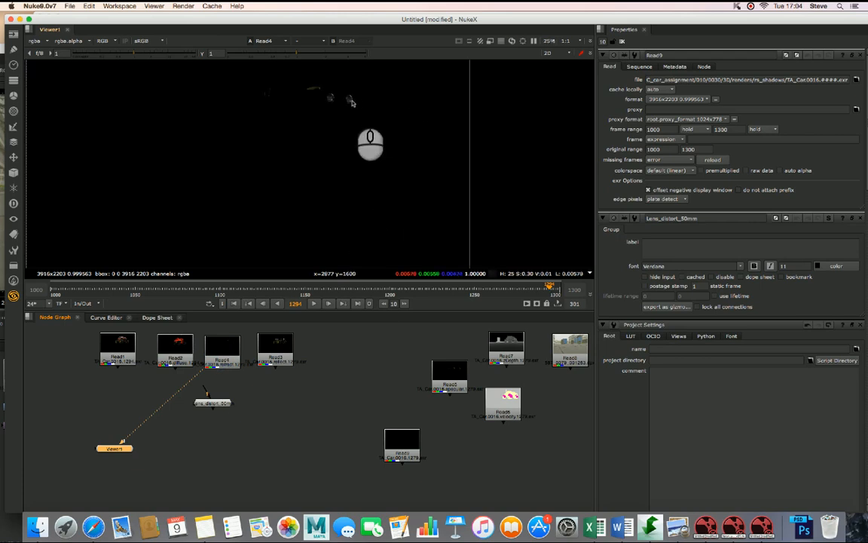
scroll(354, 154, "up", 4)
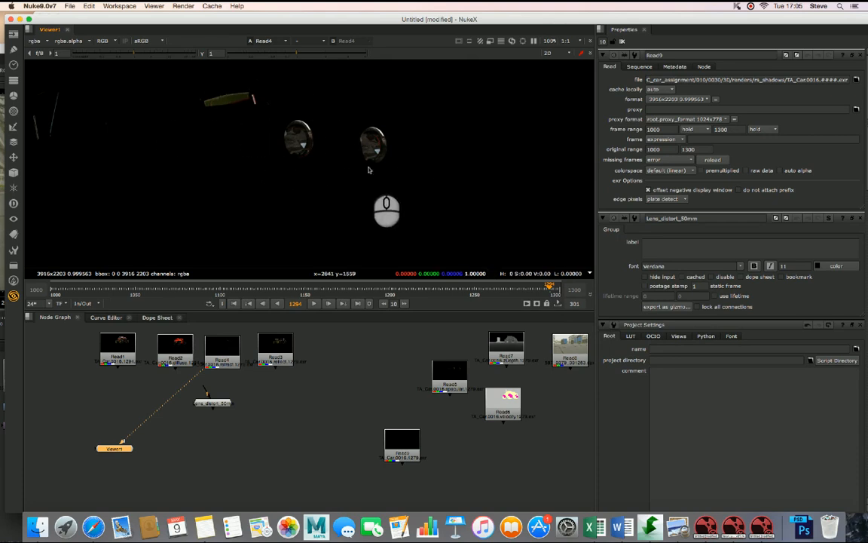
key("f")
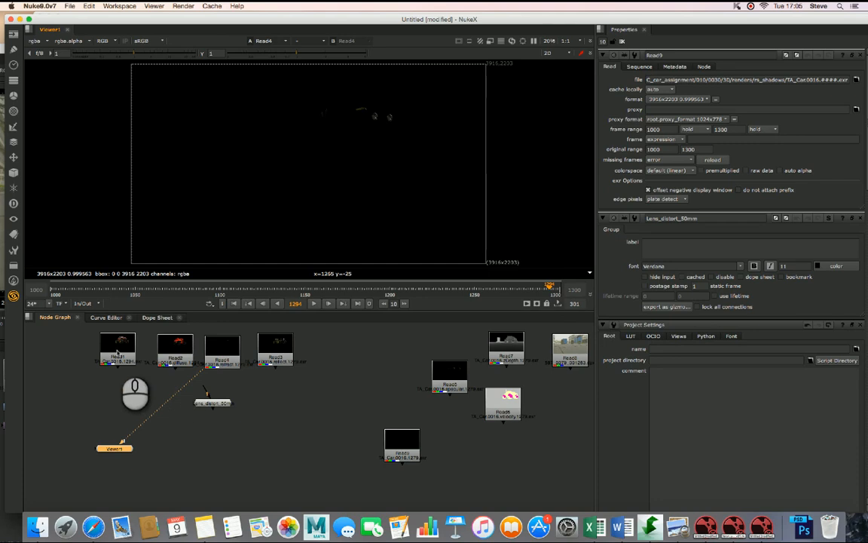
left_click(171, 349)
key("1")
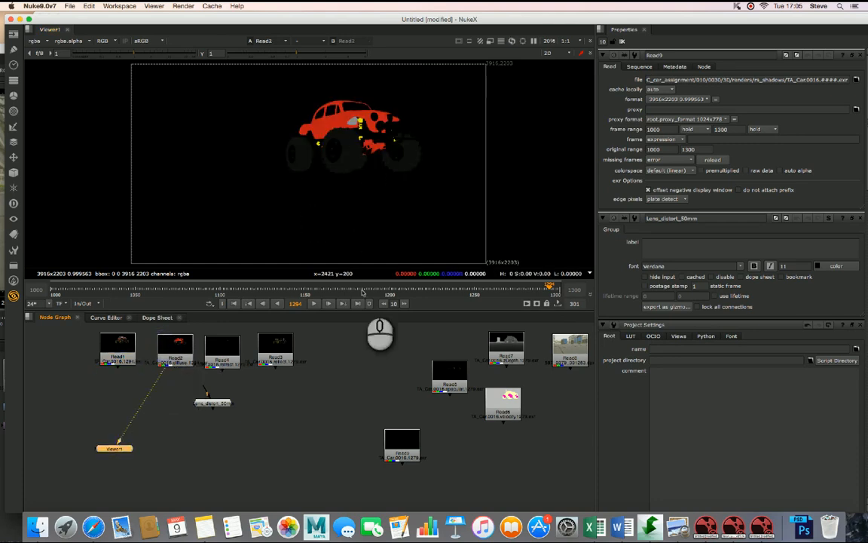
- Display the Read5 specular pass, examine it up close, and place its node in the row after the reflect pass
left_click(451, 375)
key("1")
left_click_drag(451, 374, 330, 349)
scroll(414, 180, "up", 6)
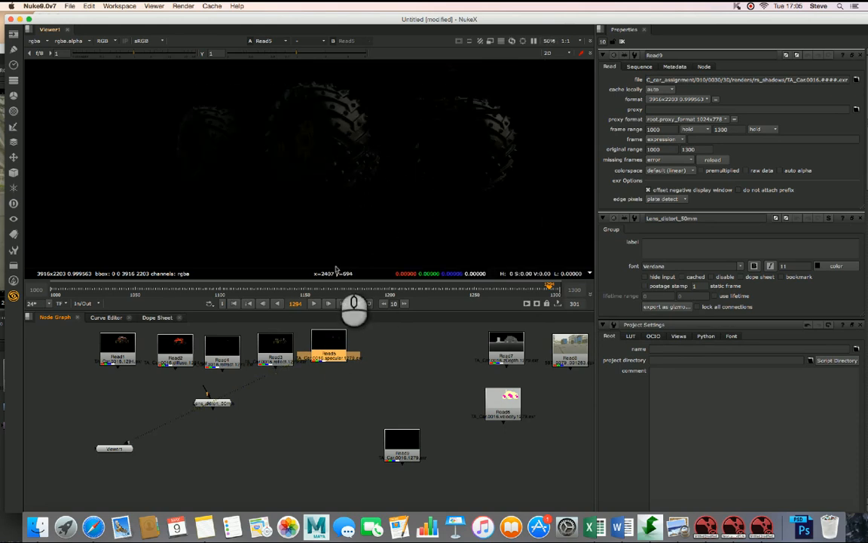
left_click_drag(313, 341, 329, 354)
left_click(370, 377)
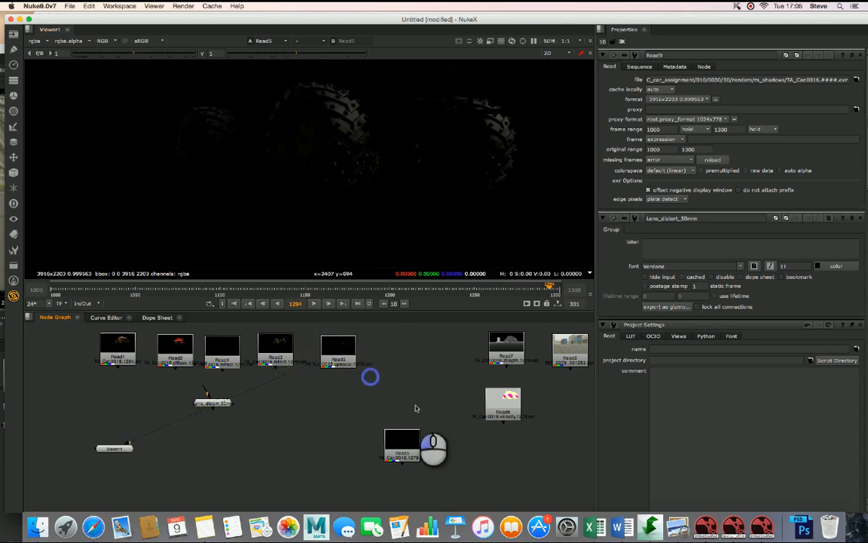
- Display the Read7 zDepth pass in the viewer and place its node in the row after the specular pass
left_click(502, 364)
key("1")
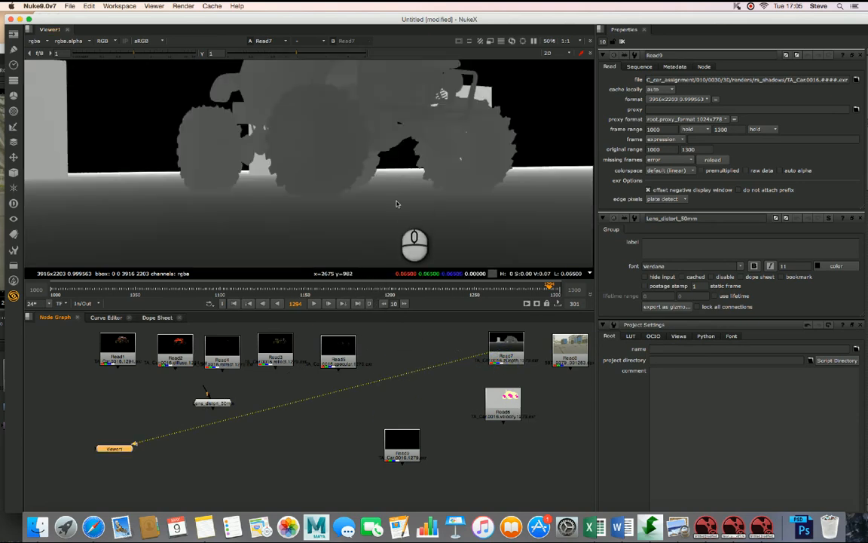
scroll(397, 202, "down", 7)
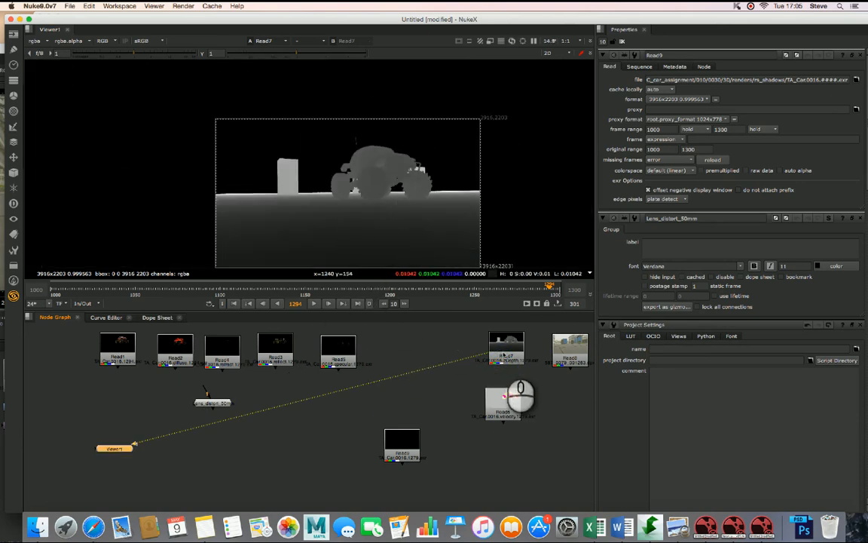
left_click_drag(502, 354, 399, 357)
- Display the Read6 velocity pass in the viewer and place its node in the row after the zDepth pass
left_click(502, 413)
key("1")
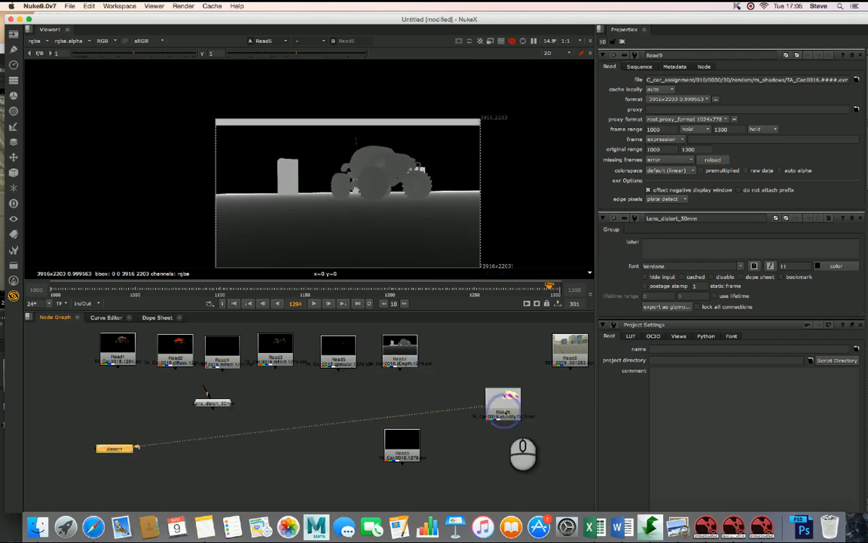
left_click_drag(502, 408, 460, 358)
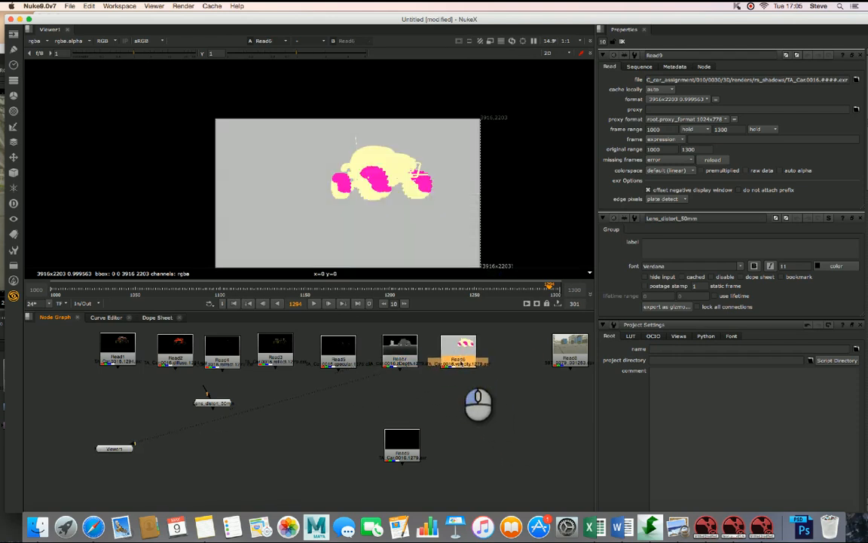
- Place the Read8 live-action footage node at the end of the row and examine its full frame in the viewer
left_click_drag(567, 351, 535, 353)
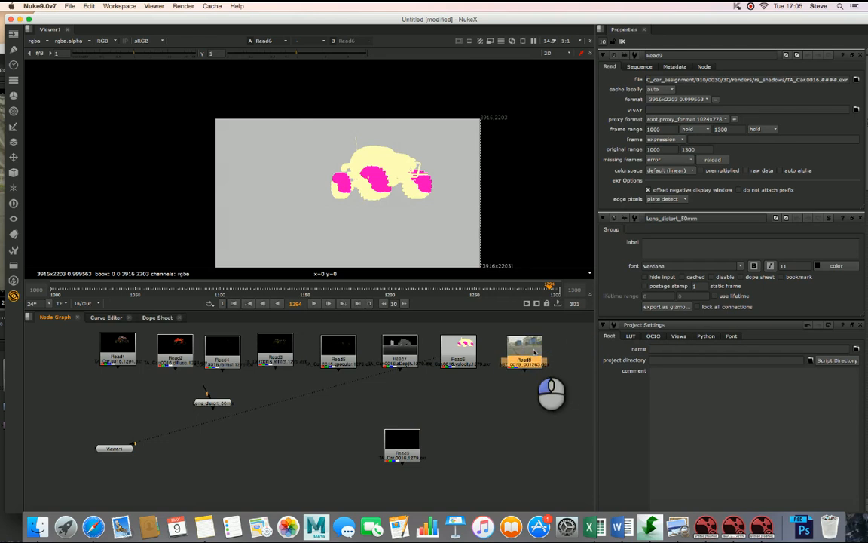
key("1")
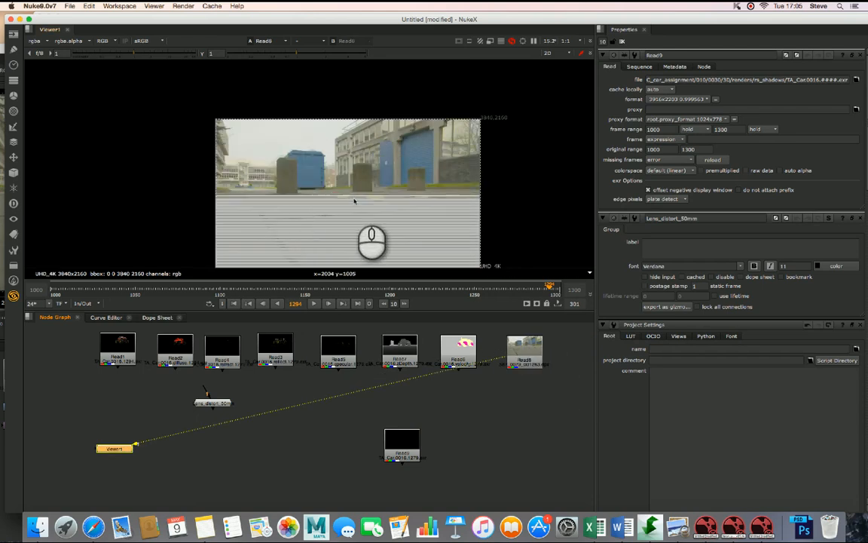
left_click_drag(389, 209, 397, 182, "alt")
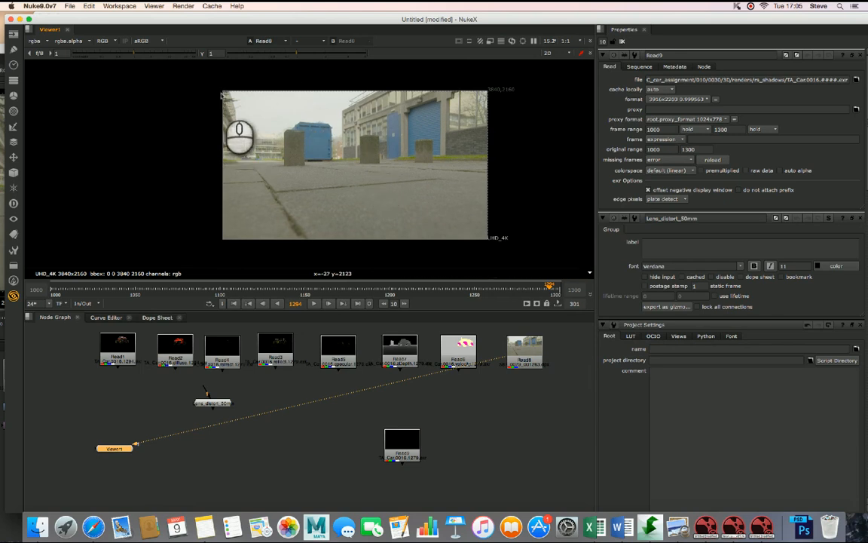
left_click_drag(207, 84, 517, 252)
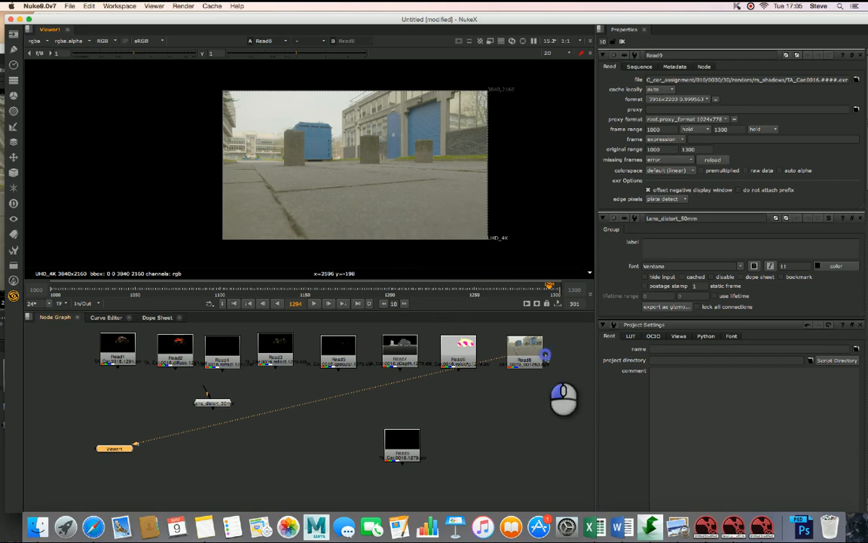
- Open the properties of the Read8 live-action footage node
double_click(509, 358)
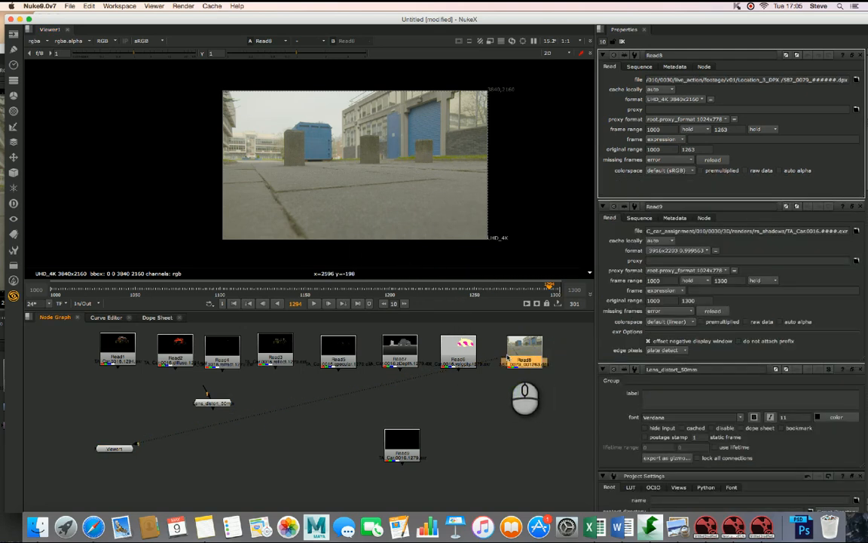
left_click(106, 351)
left_click(202, 398)
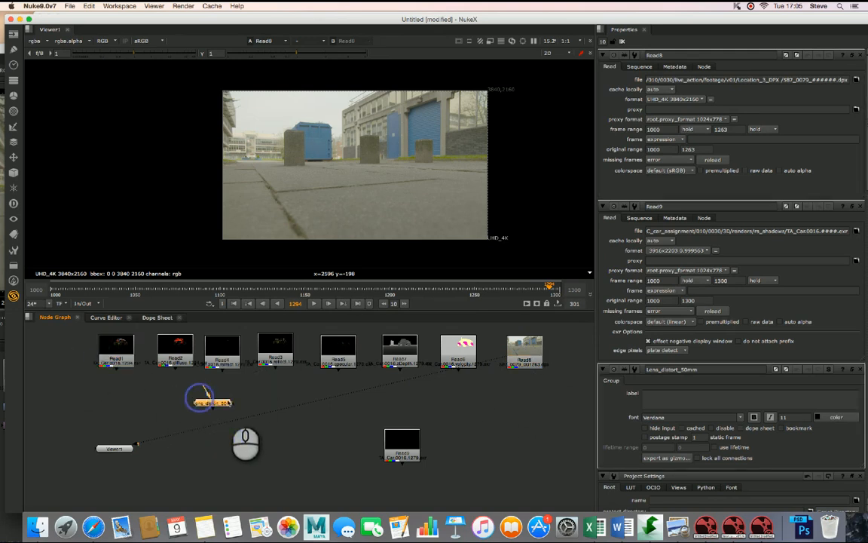
- Display the Read9 shadow render in the viewer and shift its node closer to the end of the row
left_click(403, 444)
key("1")
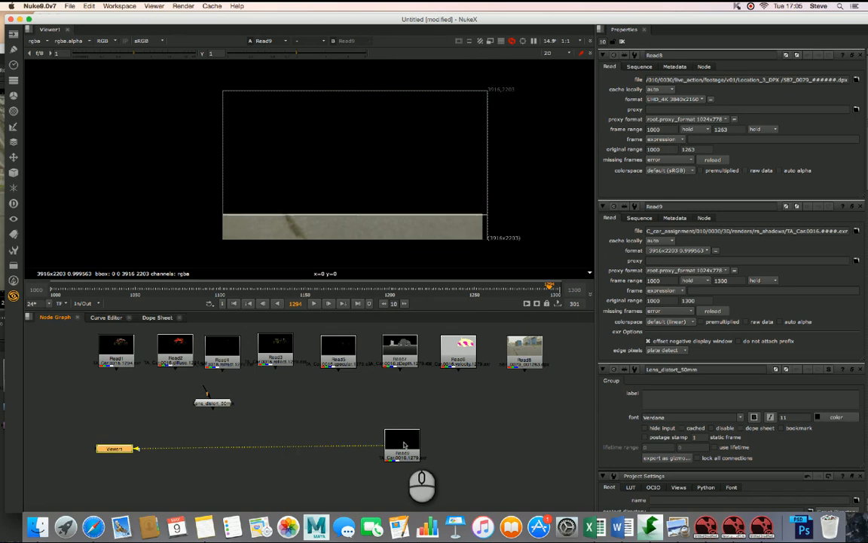
left_click_drag(404, 445, 451, 429)
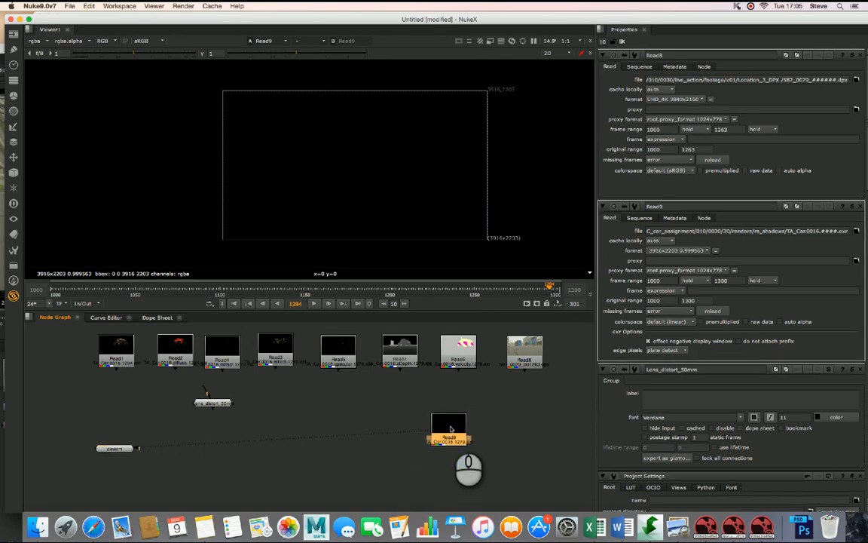
left_click(445, 426)
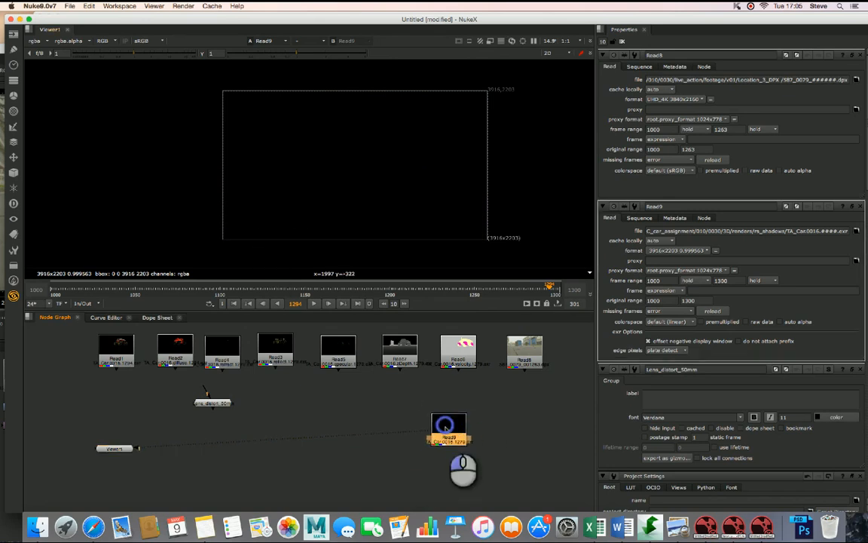
key("1")
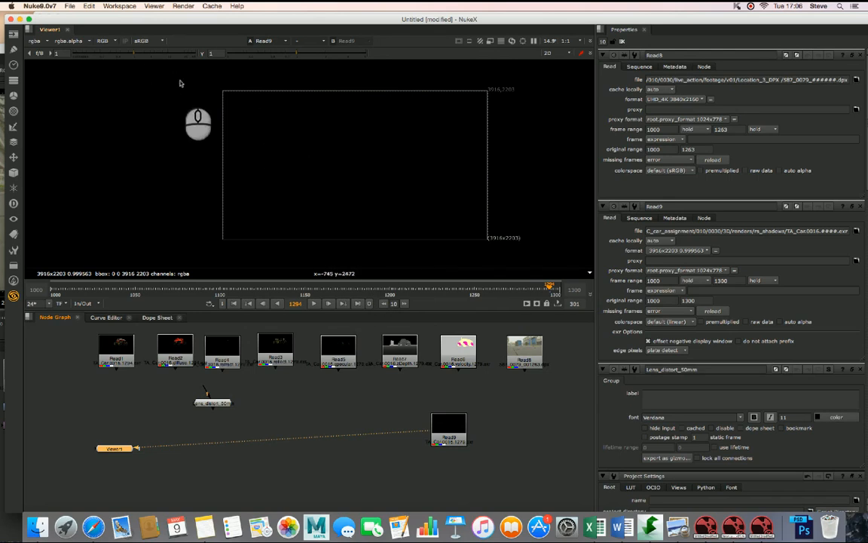
- View the alpha channel of the Read9 shadow render and place its node beneath the Read8 live-action footage node
left_click(145, 40)
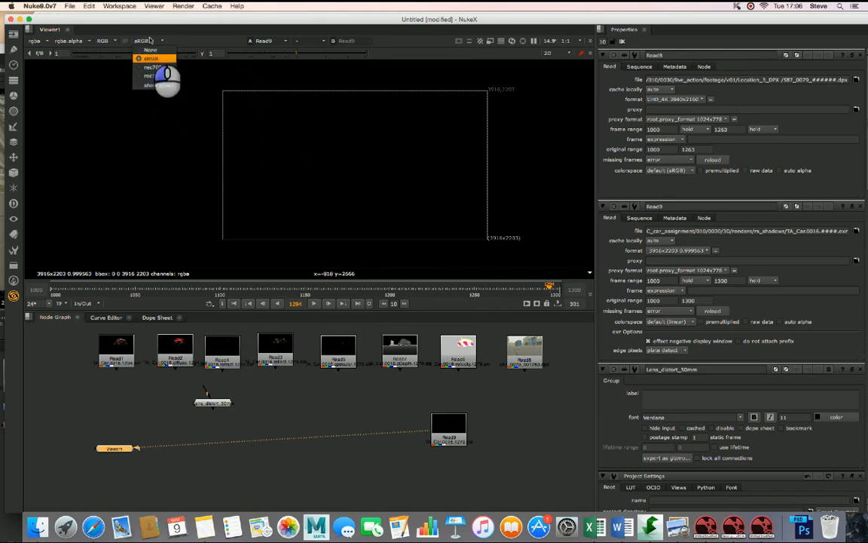
left_click(173, 32)
left_click(117, 41)
left_click(106, 40)
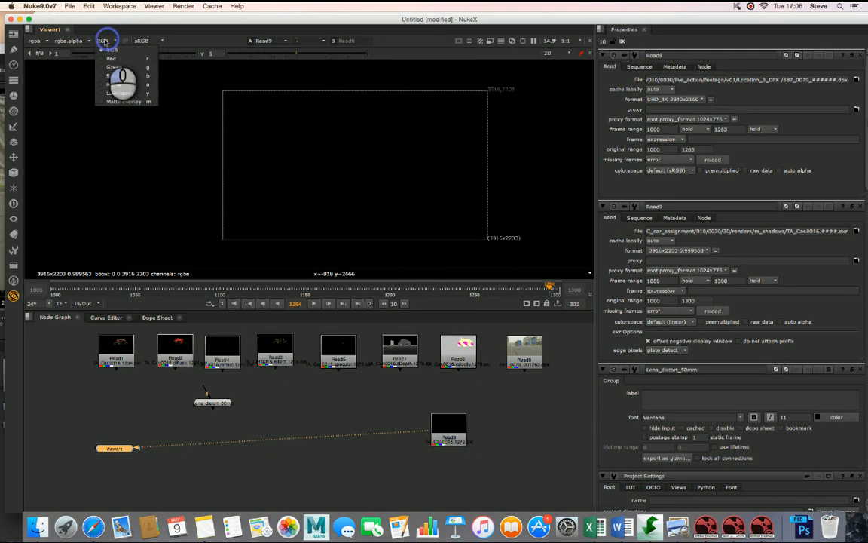
left_click(112, 84)
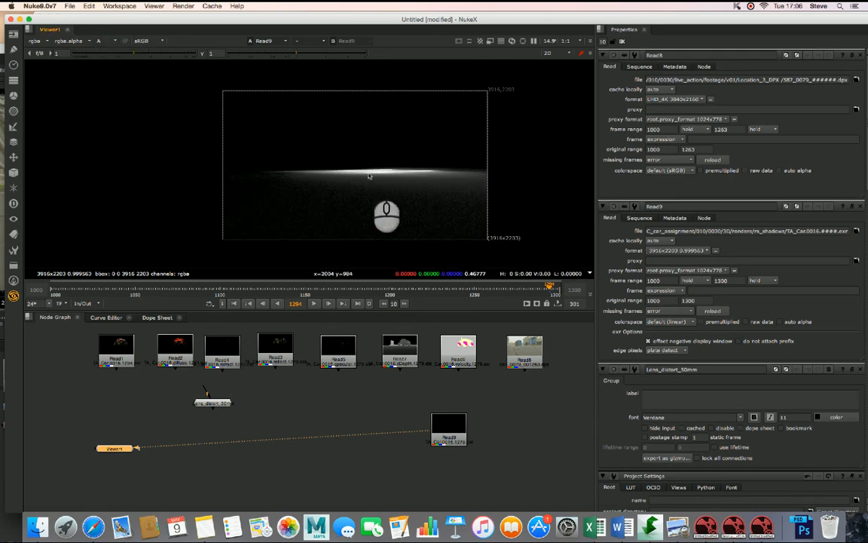
left_click_drag(442, 433, 523, 413)
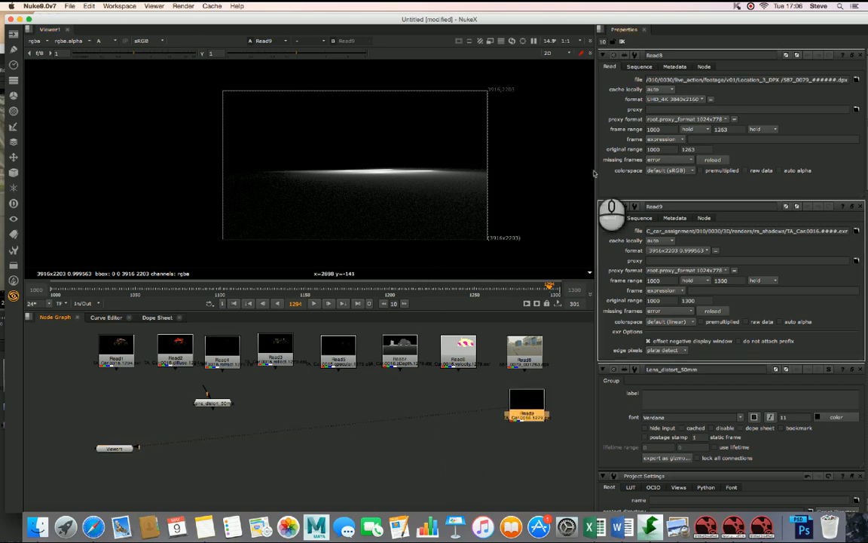
- Limit the number of node property panels kept open to 1
type("1")
key("Return")
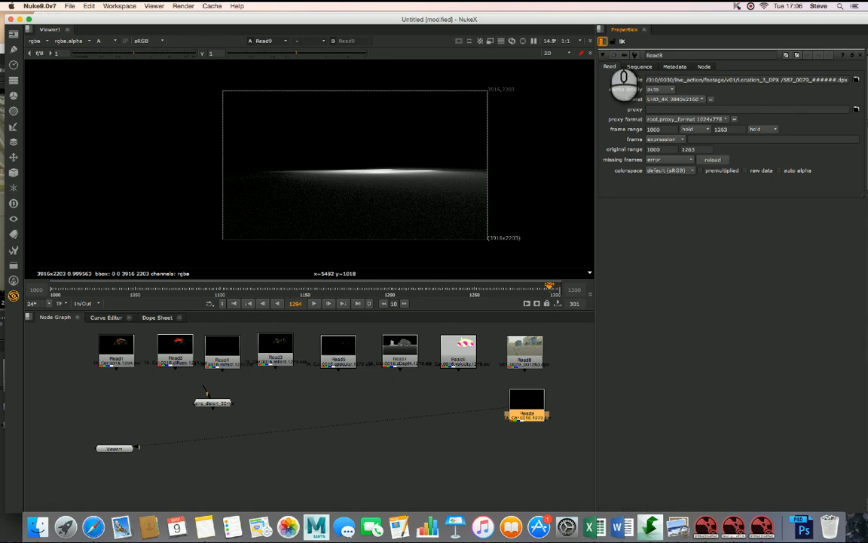
left_click(485, 445)
left_click(516, 408)
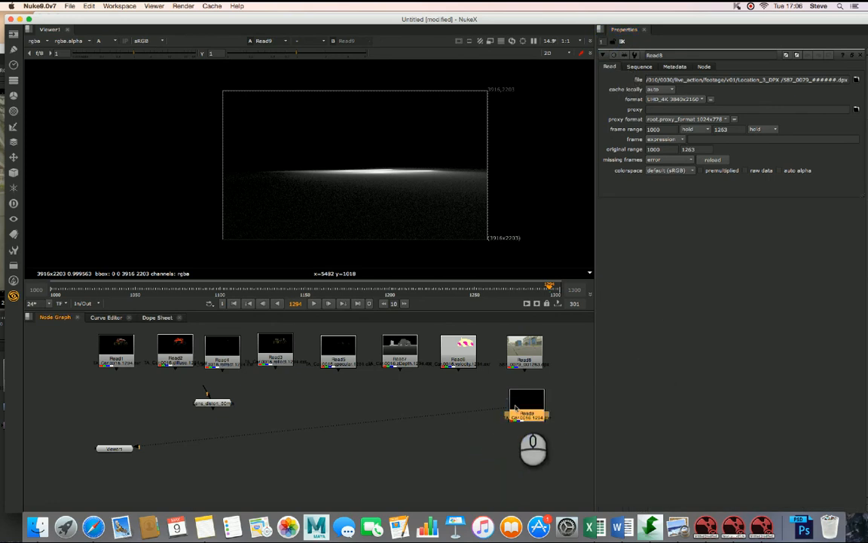
- Display the Read8 live-action footage in the viewer and switch the channel view back to RGB
left_click(207, 405)
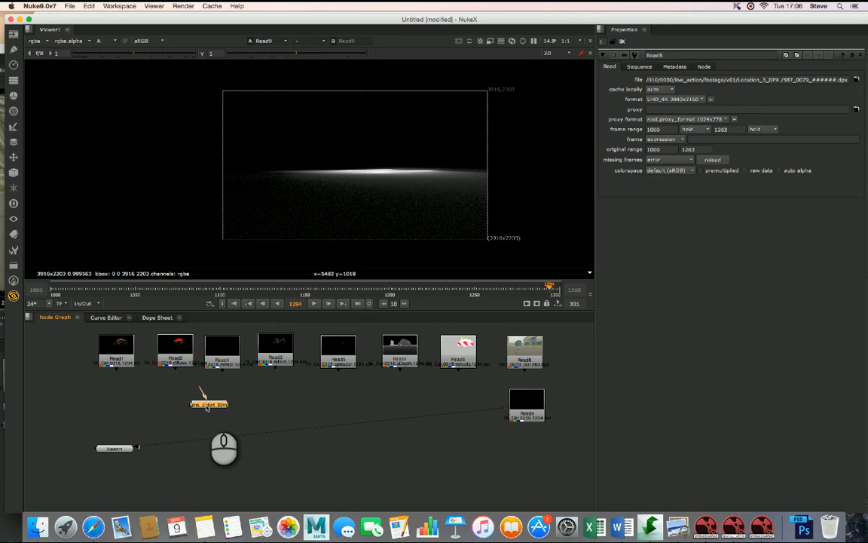
left_click_drag(171, 377, 209, 411)
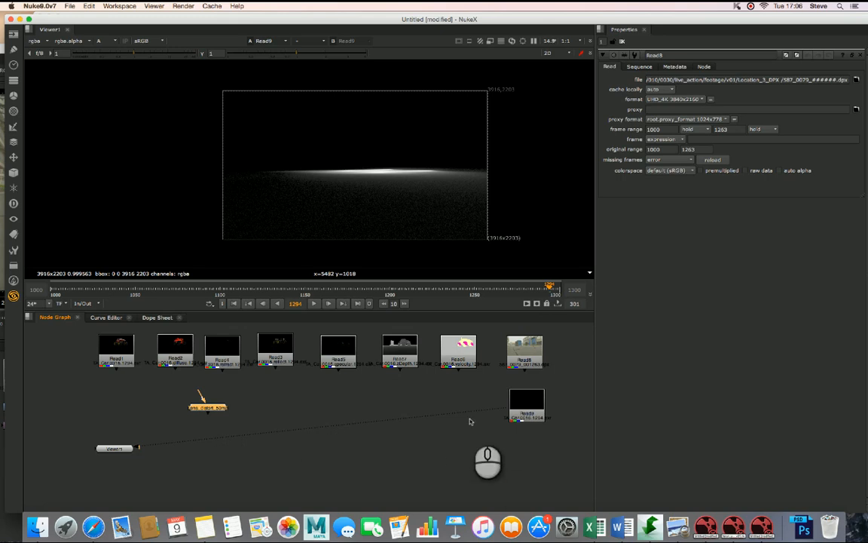
left_click(523, 353, "shift+super")
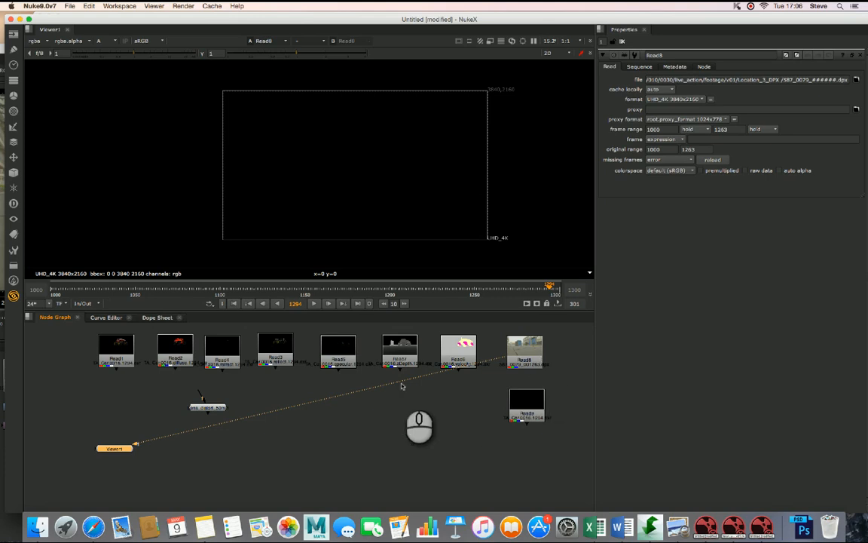
left_click(409, 437)
left_click(208, 410)
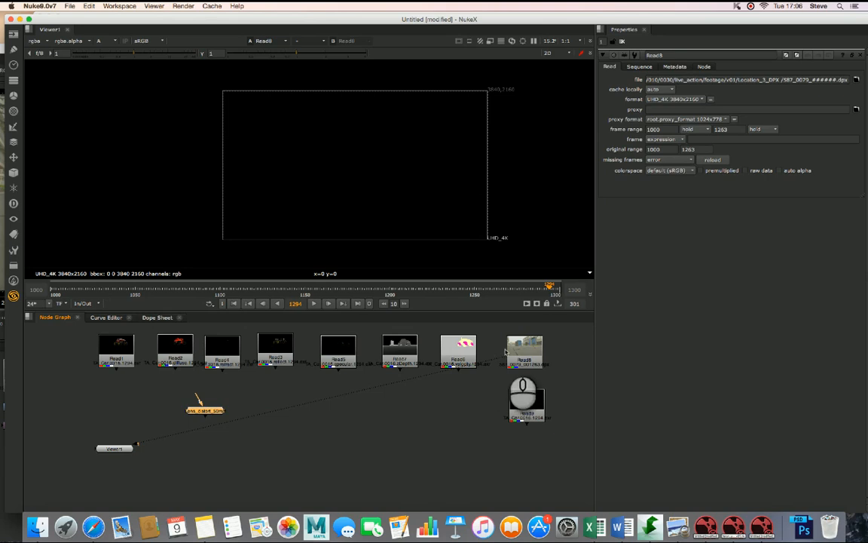
key("a")
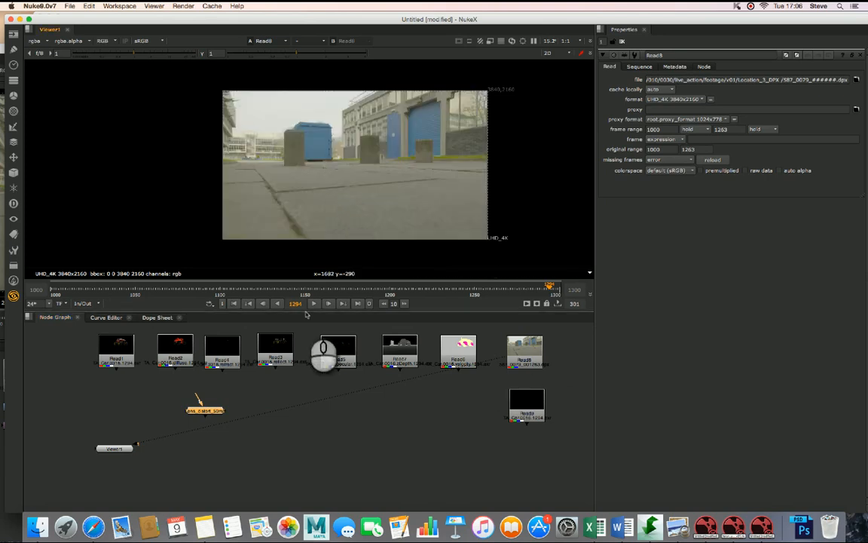
- Display the Read2 diffuse pass, followed by the Read1 car render, and examine the edges of the render's frame
left_click(174, 353)
key("1")
left_click(127, 346)
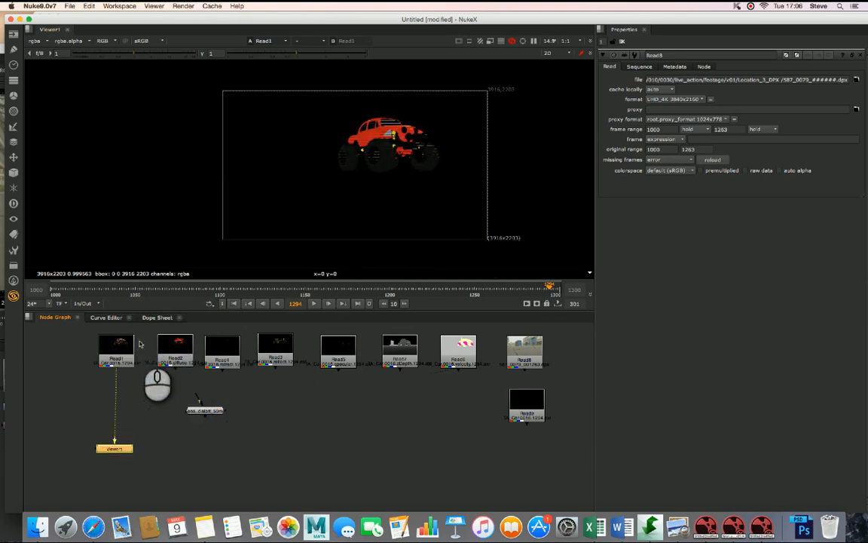
key("1")
left_click(216, 410)
left_click_drag(216, 411, 206, 415)
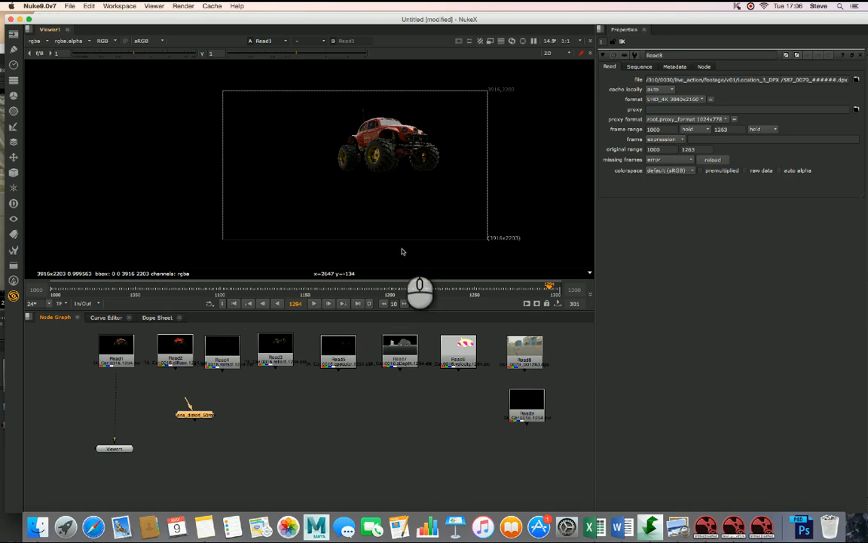
left_click_drag(470, 224, 531, 251)
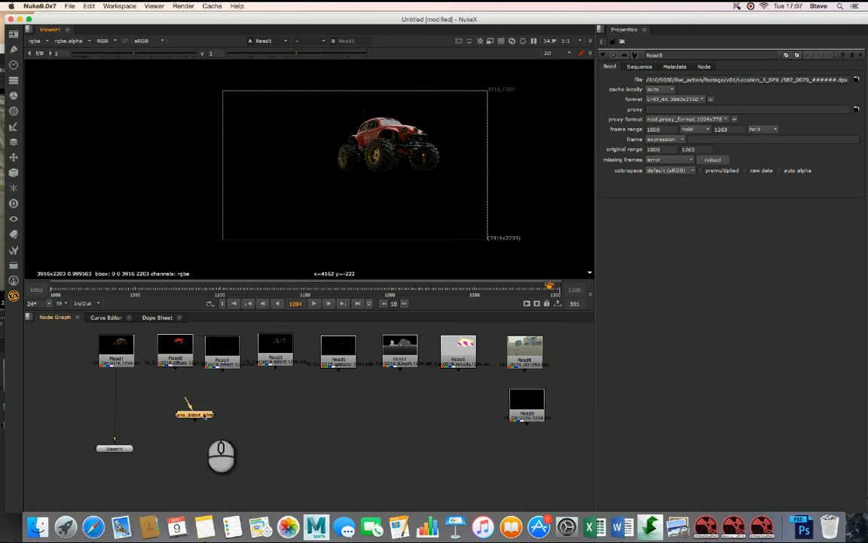
- Connect the Lens_distort_50mm node to Read1 and display its distorted output in the viewer
left_click_drag(203, 413, 113, 354)
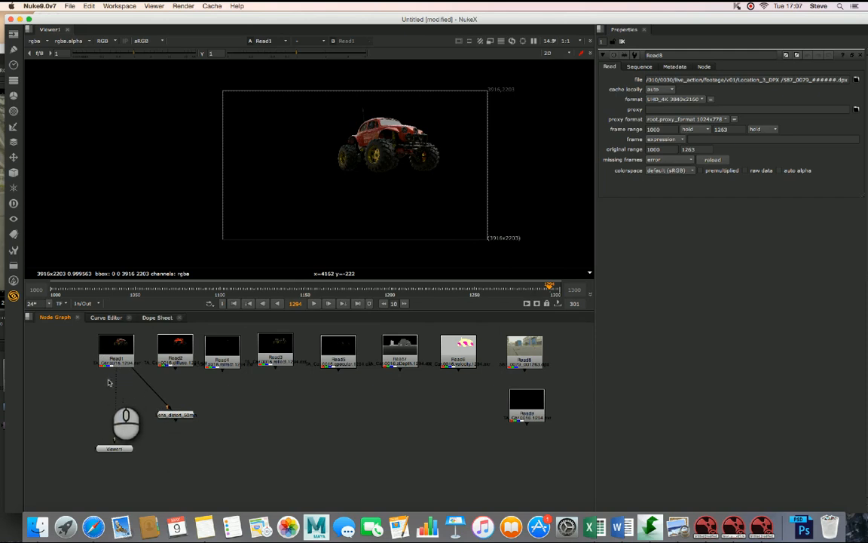
left_click(170, 417)
key("1")
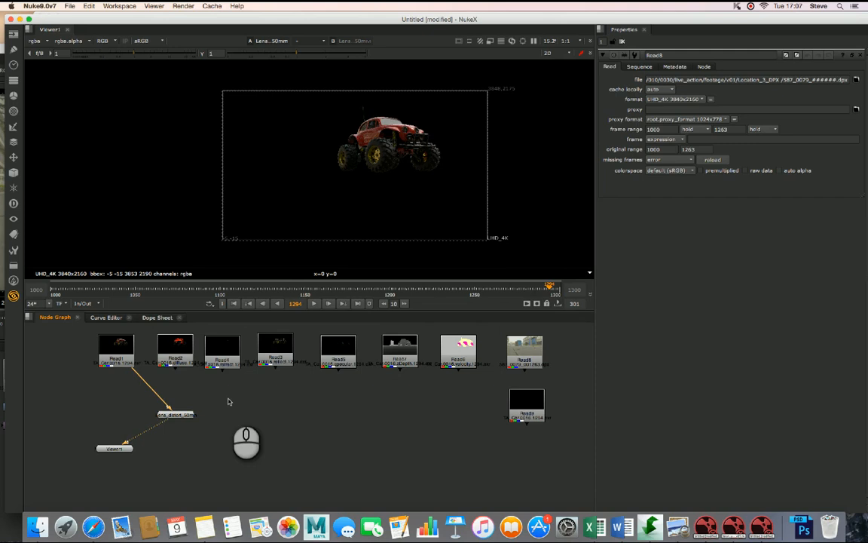
left_click(494, 243)
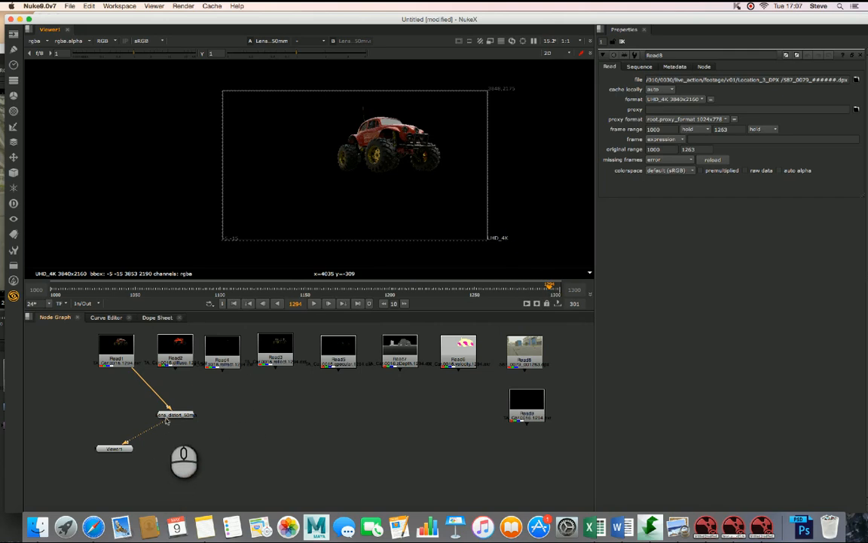
left_click_drag(170, 415, 153, 417)
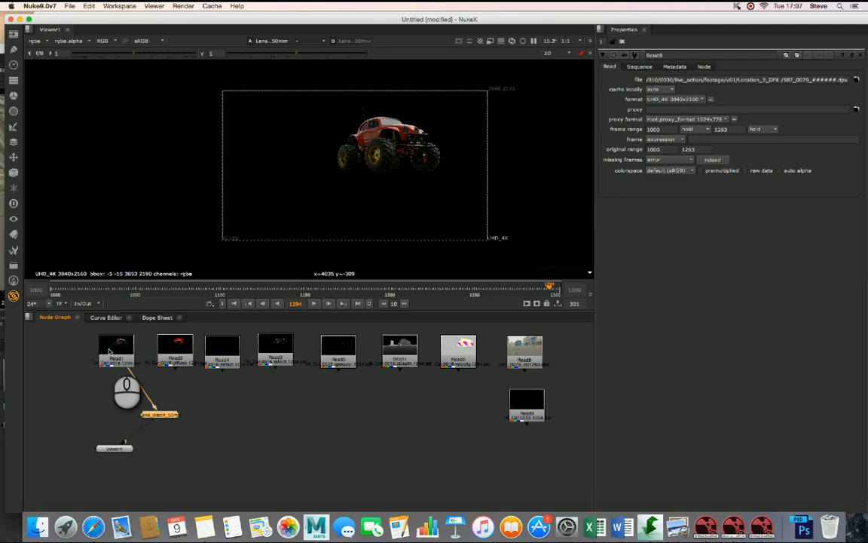
- Compare the distorted output with the Read1 render as viewer input B by moving the wipe across the car, and switch the comparison off
left_click(109, 349)
key("shift+2")
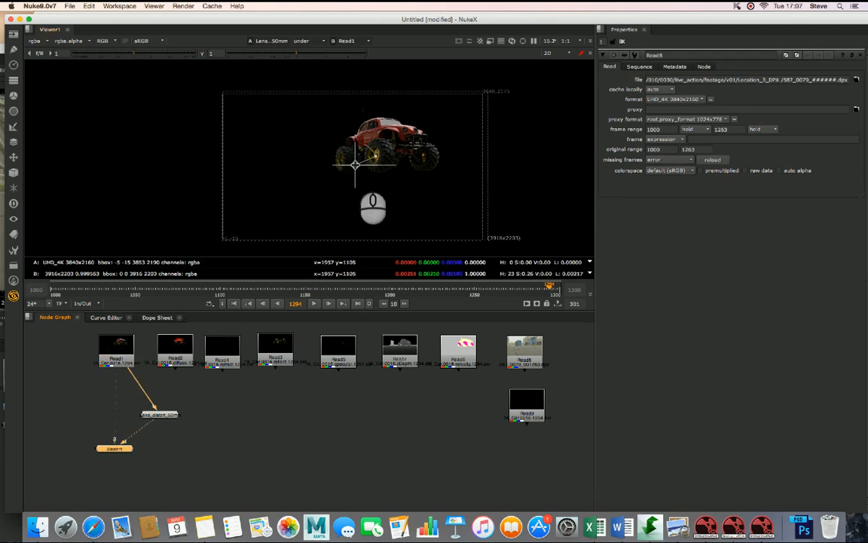
left_click_drag(355, 164, 427, 163)
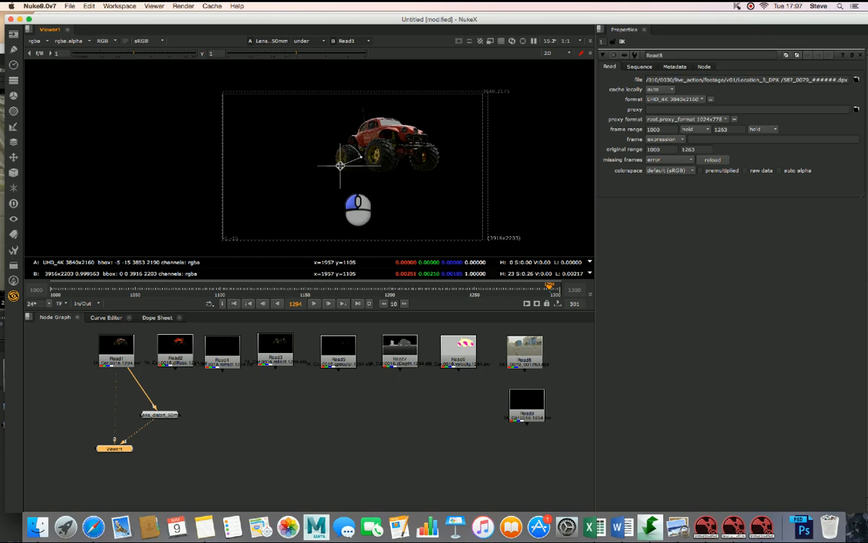
left_click_drag(341, 166, 372, 166)
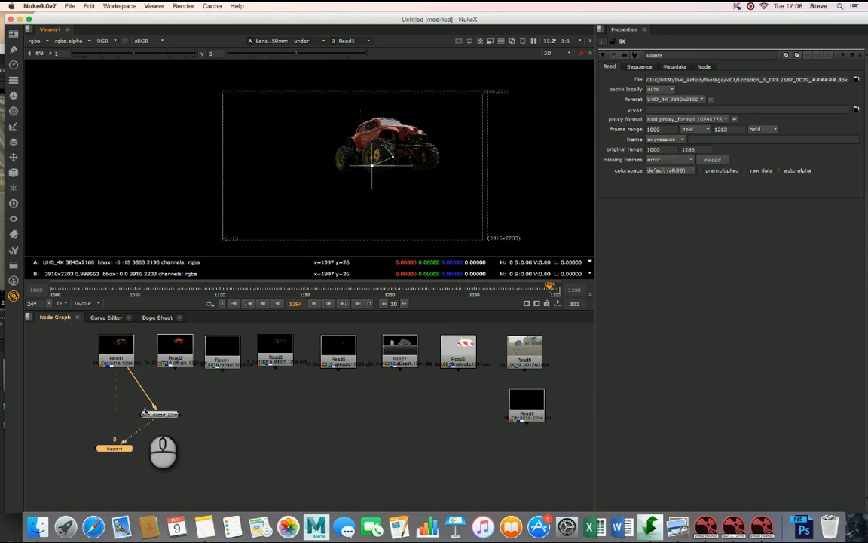
left_click(301, 41)
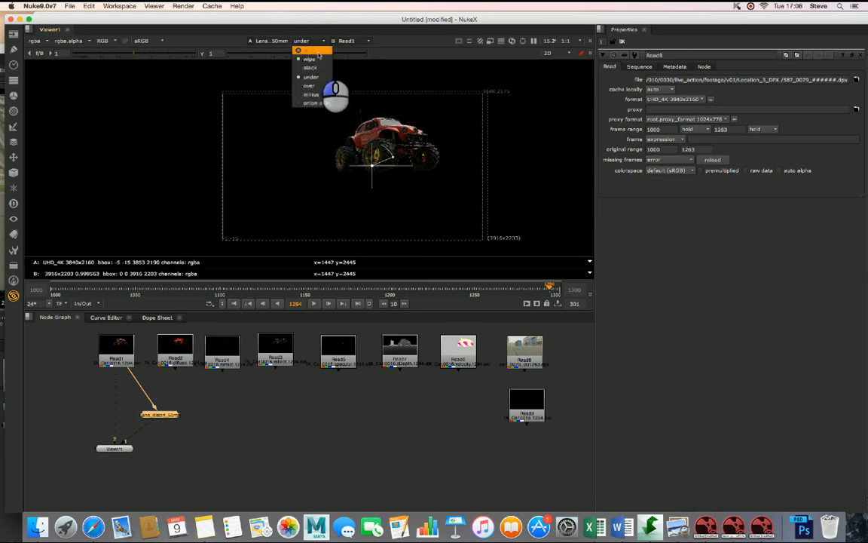
left_click(301, 54)
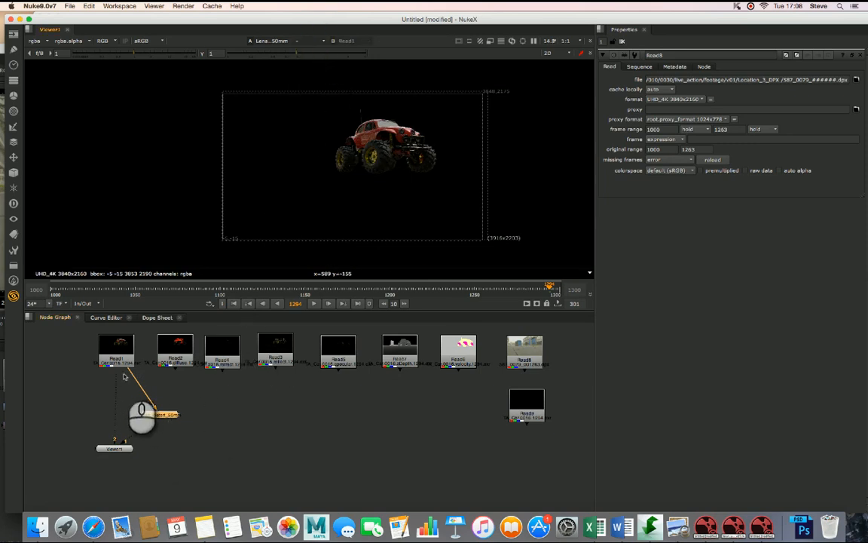
- Remove the viewer's second input and line up the Lens_distort_50mm and Viewer1 nodes in a column beneath Read1
left_click_drag(116, 372, 122, 383)
left_click_drag(172, 415, 124, 413)
left_click(224, 432)
left_click_drag(128, 453, 124, 477)
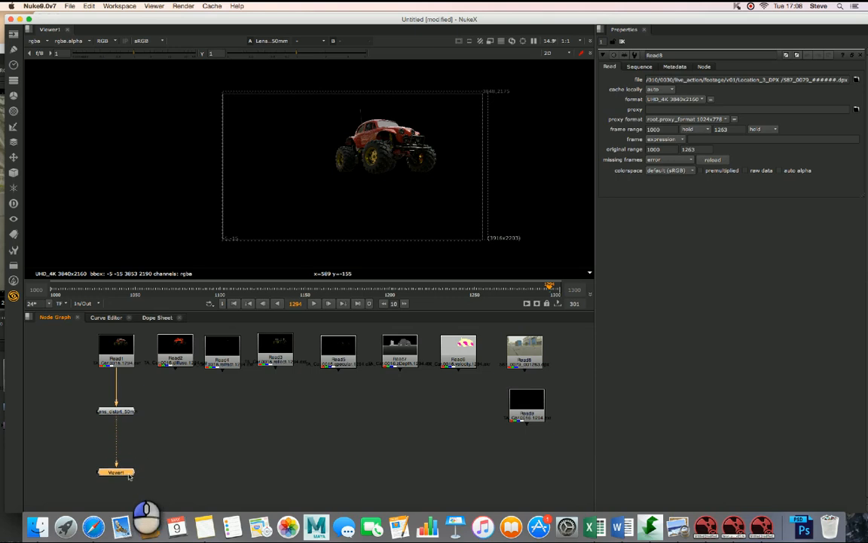
left_click_drag(119, 413, 119, 427)
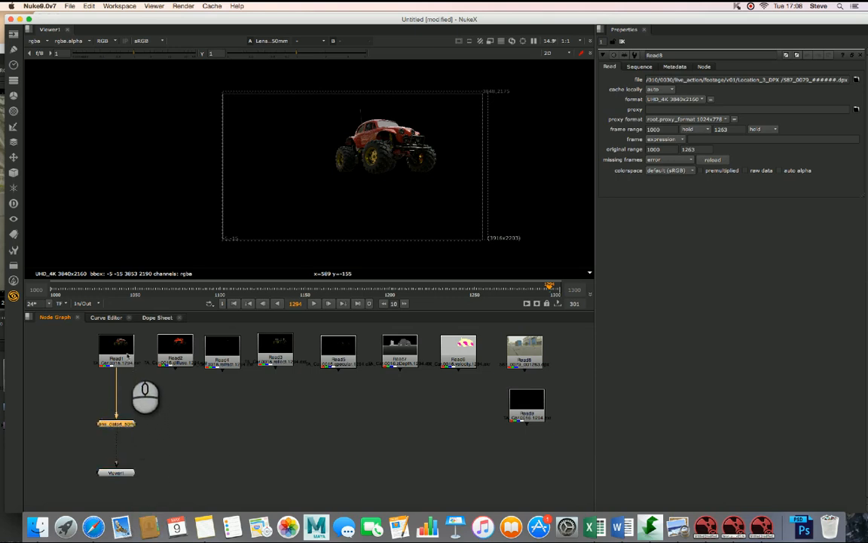
- Go through the Read nodes one by one, from the car render passes to the live-action footage and the shadow render
left_click(126, 352)
left_click(180, 352)
left_click(218, 352)
left_click(276, 352)
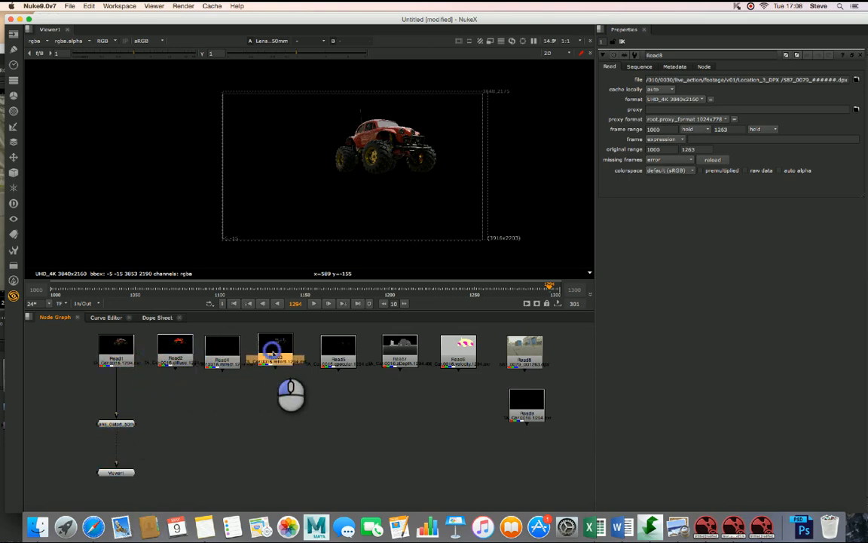
left_click(338, 352)
left_click(399, 352)
left_click(463, 351)
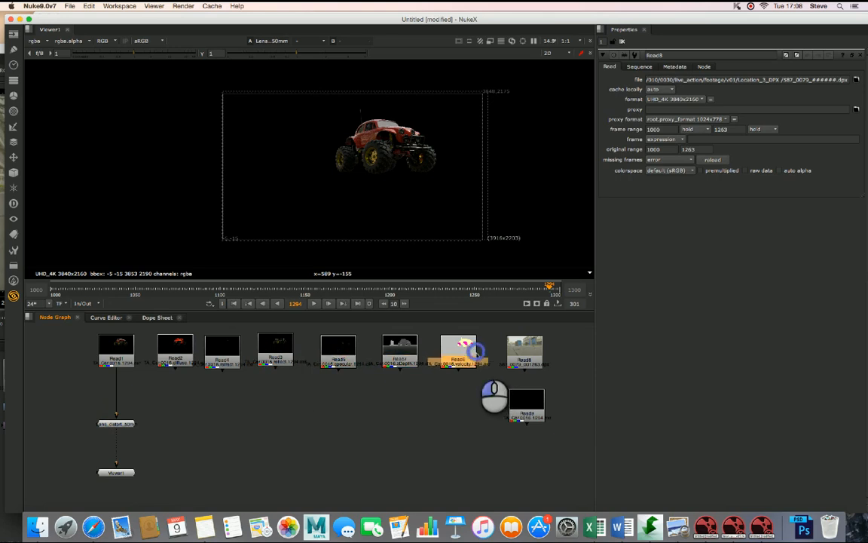
left_click(525, 350)
left_click(526, 405)
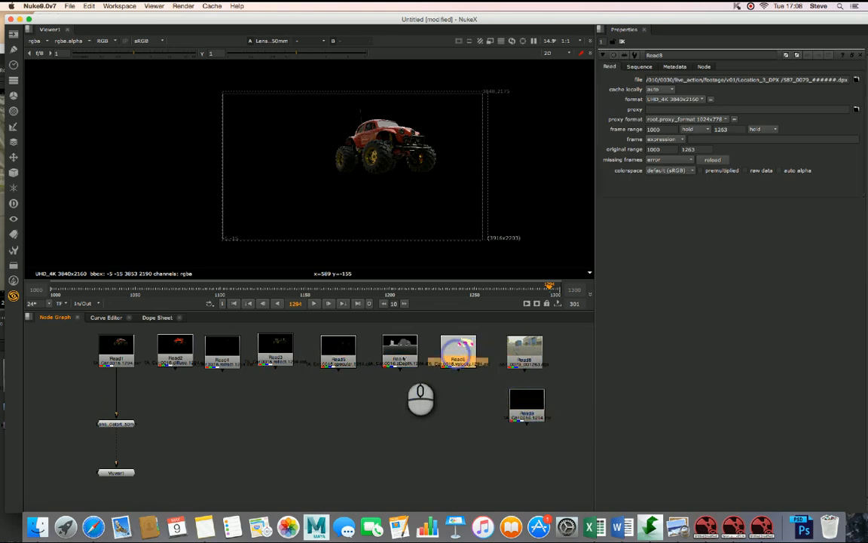
left_click(398, 352)
left_click(113, 345)
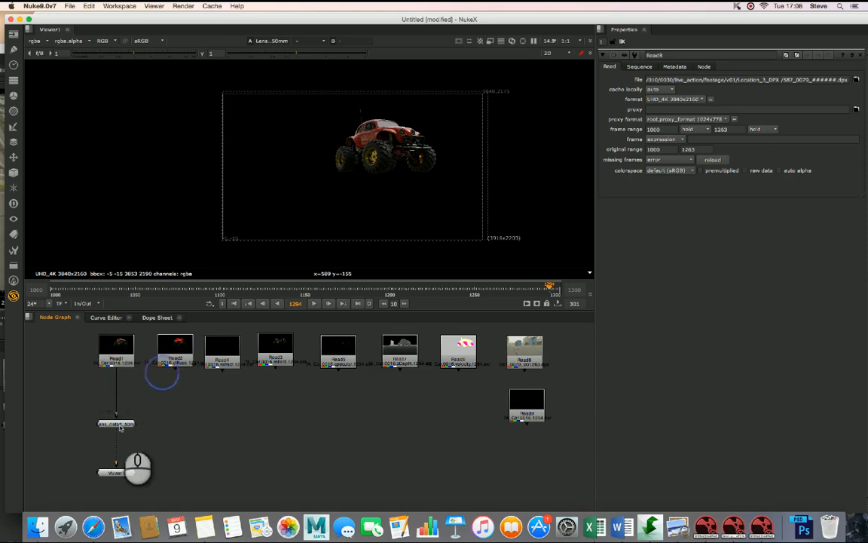
- Move the Read1 beauty render away from the other Read nodes to make room beside Read2
left_click_drag(115, 360, 86, 362)
left_click(142, 421)
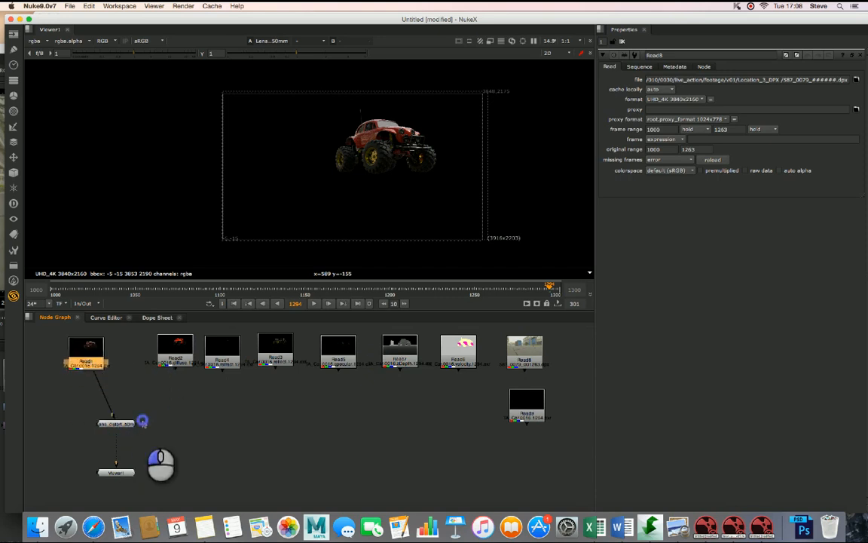
- Browse the diffuse, reflect, refract and specular sequences in the rs_shadows folder for a new Read node, and close the file browser without loading any
key("r")
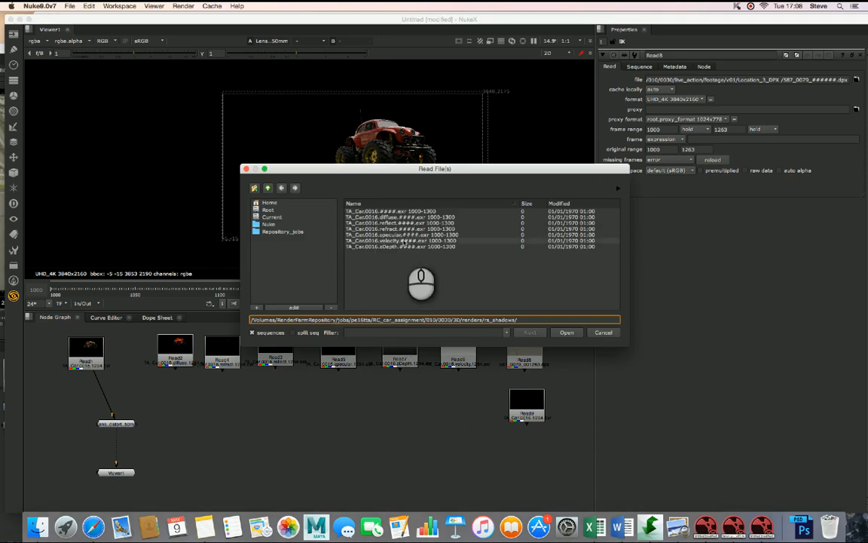
left_click(404, 240)
left_click(393, 218)
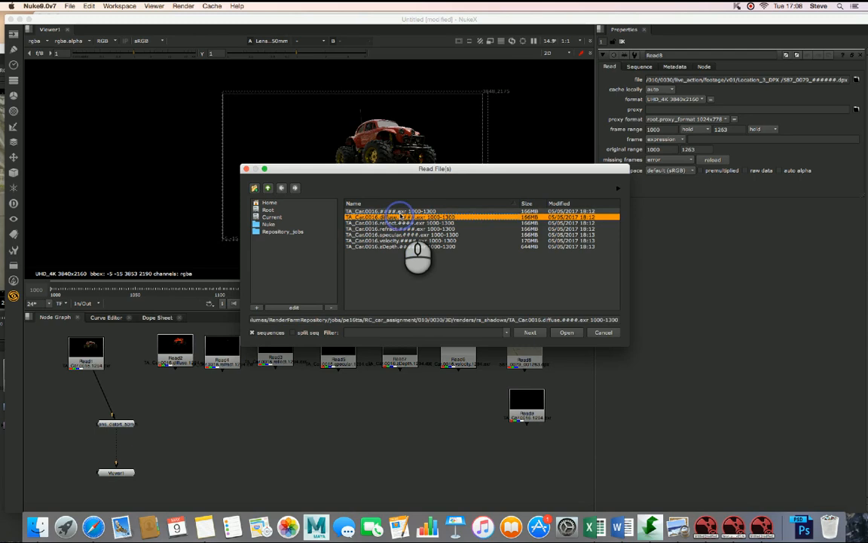
key("Down")
key("Down")
key("Down")
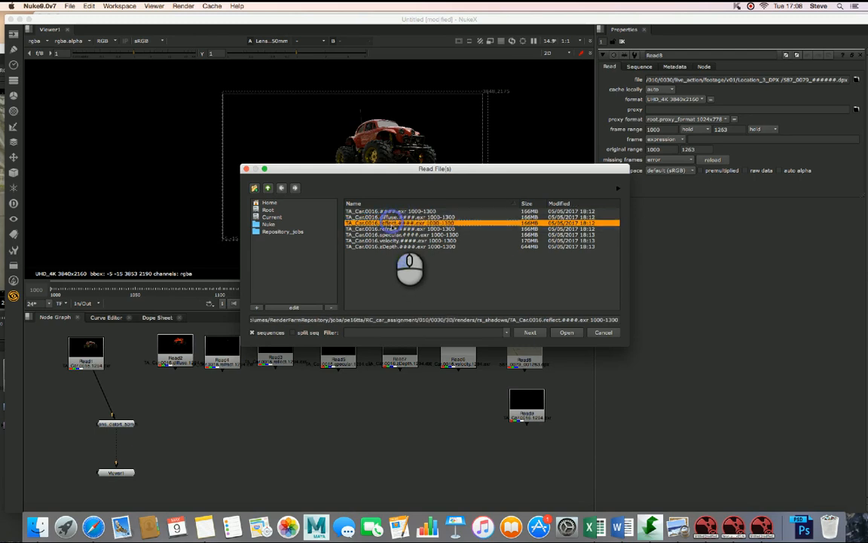
left_click(387, 217)
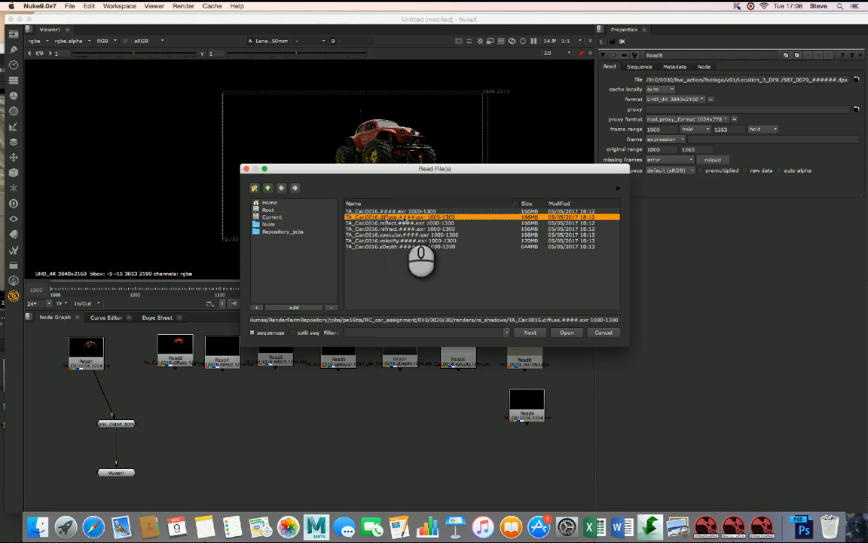
left_click(393, 223)
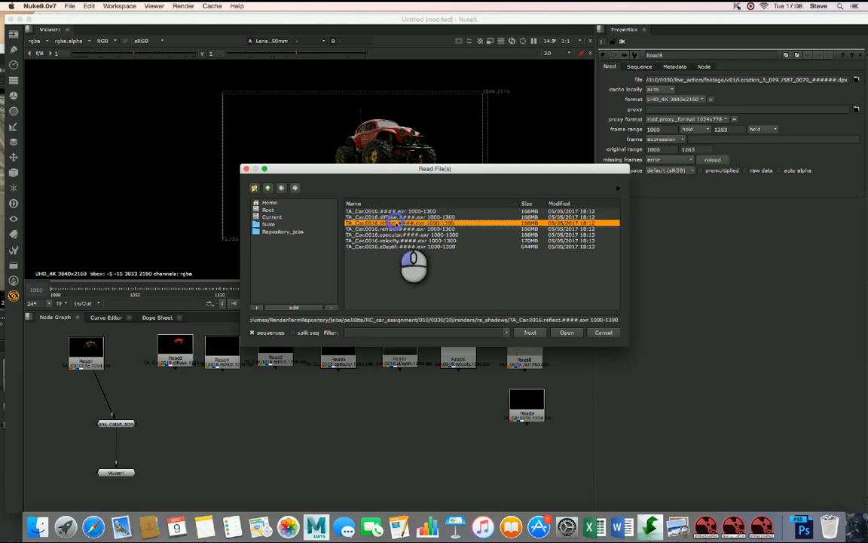
left_click(398, 228)
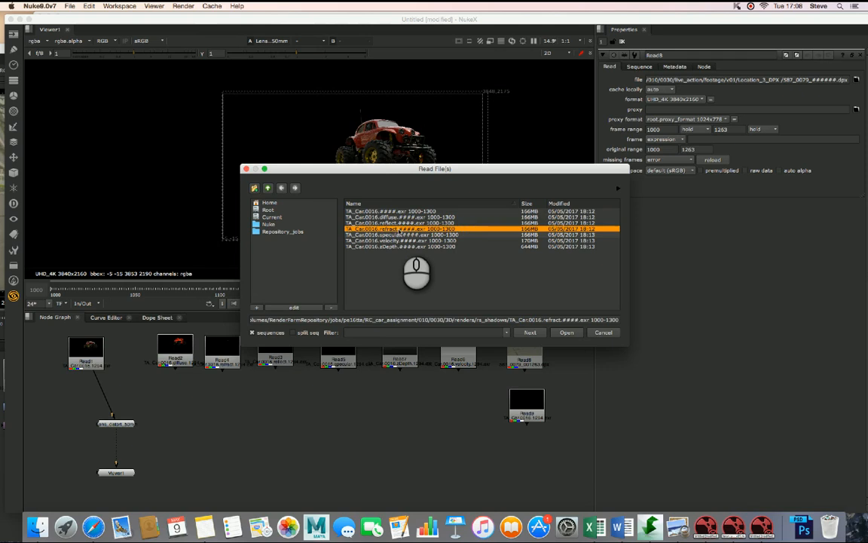
left_click(393, 217)
left_click(395, 223)
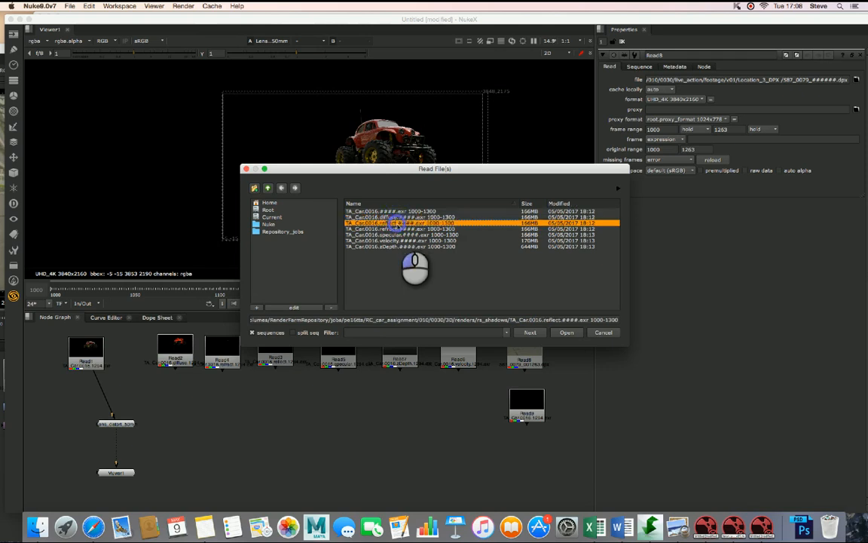
left_click(400, 234)
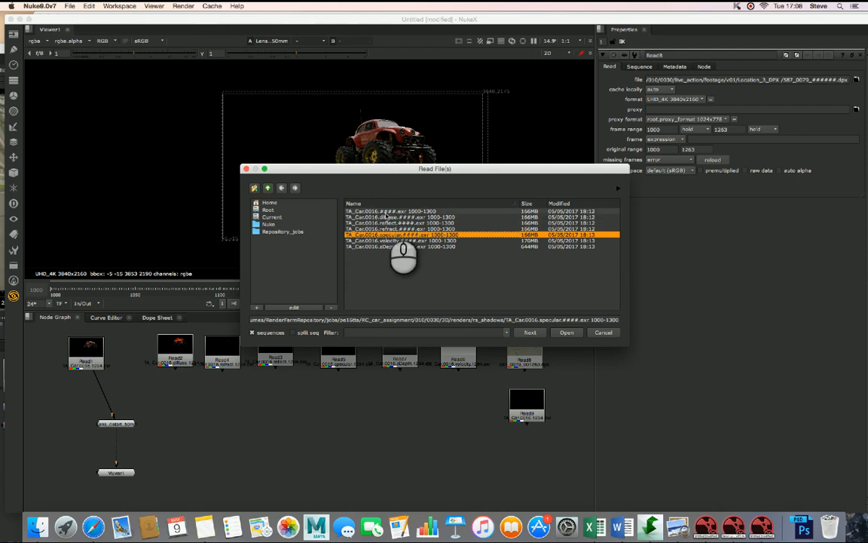
left_click(387, 218)
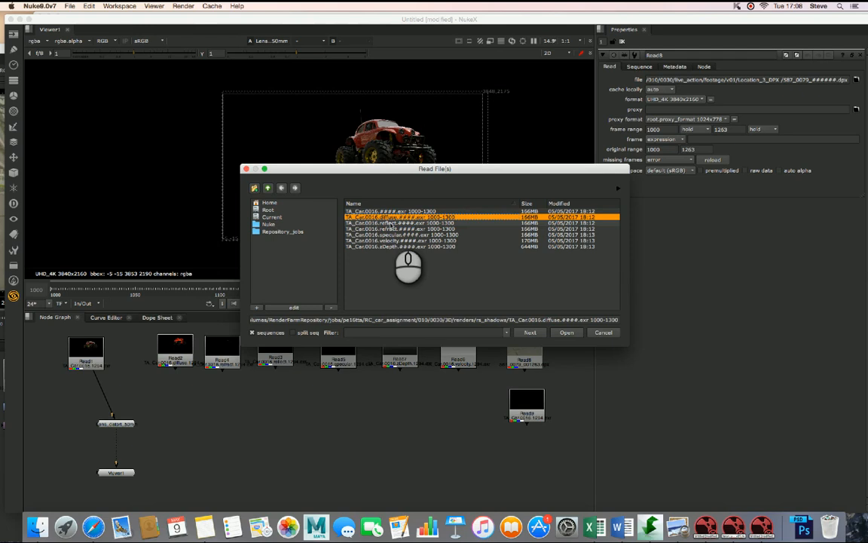
left_click(390, 223)
left_click(393, 229)
left_click(395, 233)
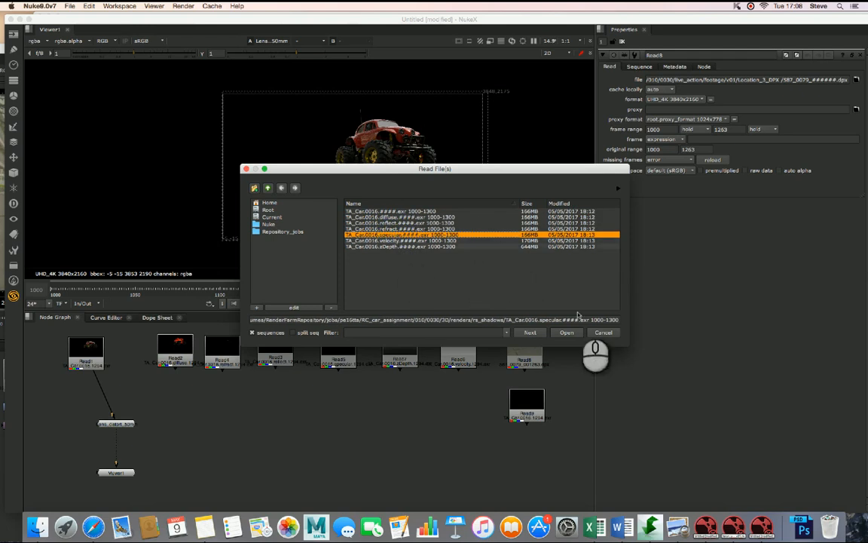
left_click(607, 332)
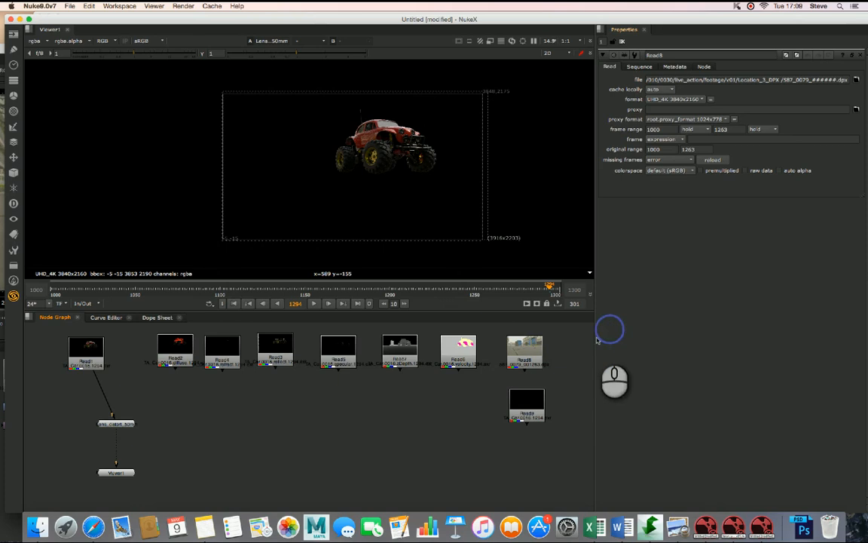
- Line up the Lens_distort_50mm and Viewer1 nodes in a straight column beneath the moved Read1
left_click(73, 358)
left_click_drag(115, 424, 87, 423)
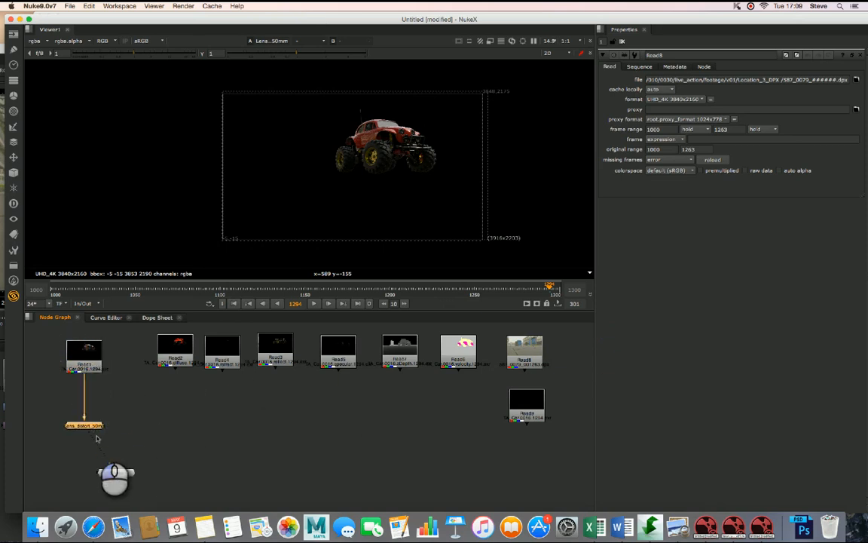
left_click_drag(114, 472, 97, 483)
- Display the undistorted Read1 beauty render in the viewer
left_click(171, 354)
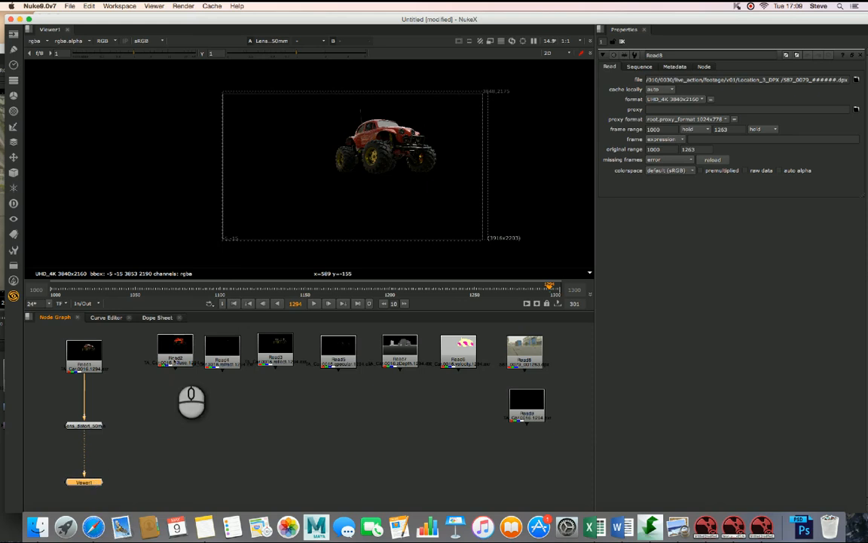
left_click(89, 357)
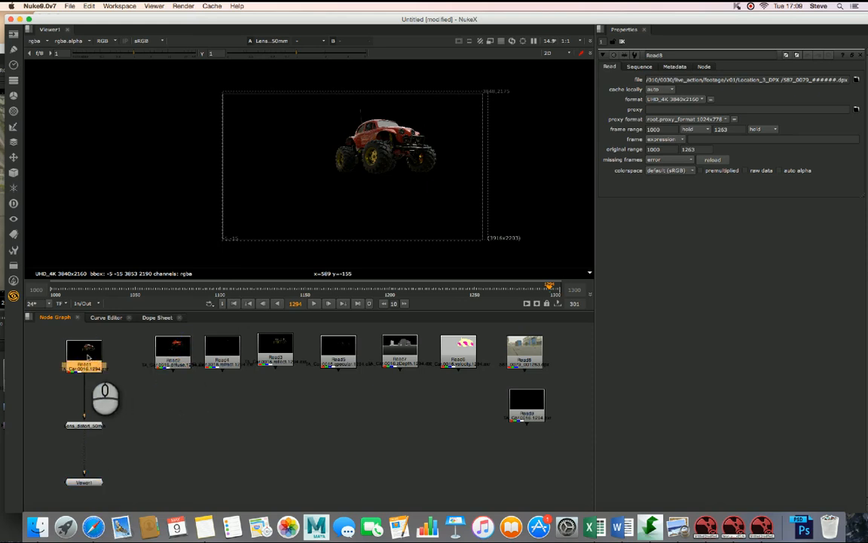
key("1")
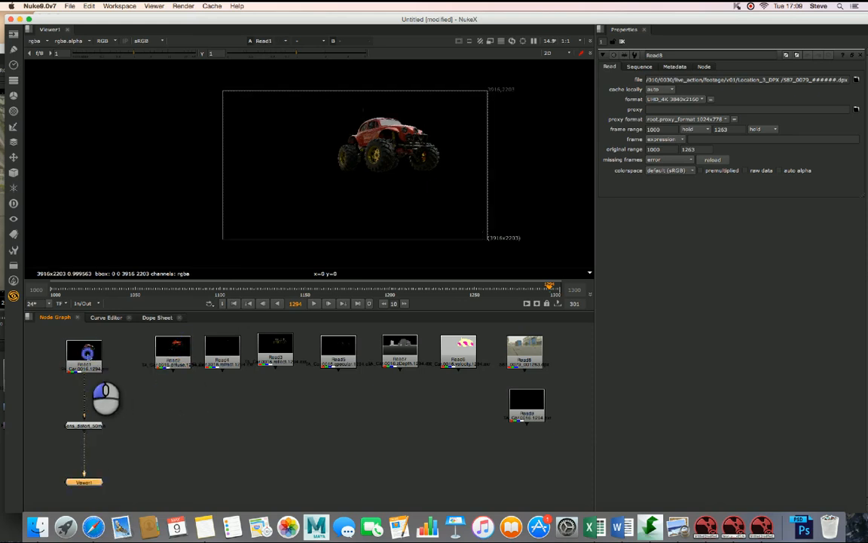
left_click(89, 356)
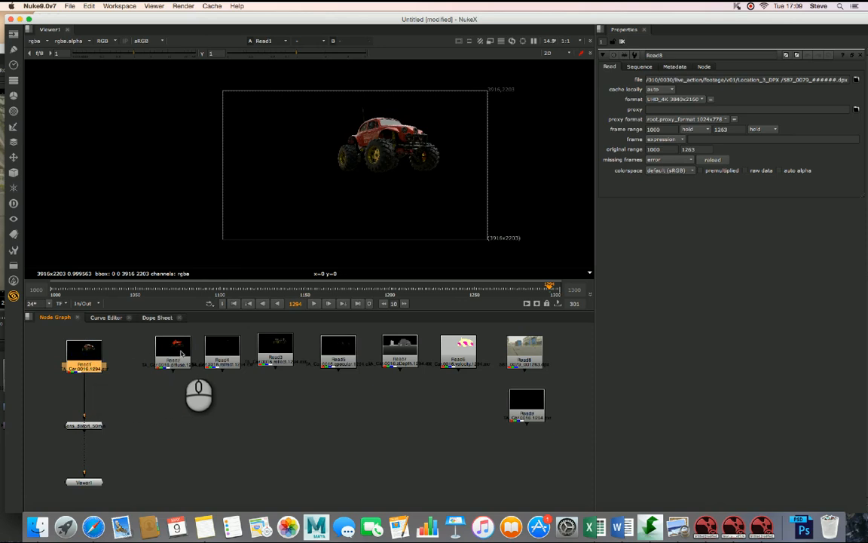
- Stack the live-action Read8, shadow Read9, velocity Read6 and zDepth Read7 nodes in a column apart from the other car passes
left_click_drag(181, 355, 172, 363)
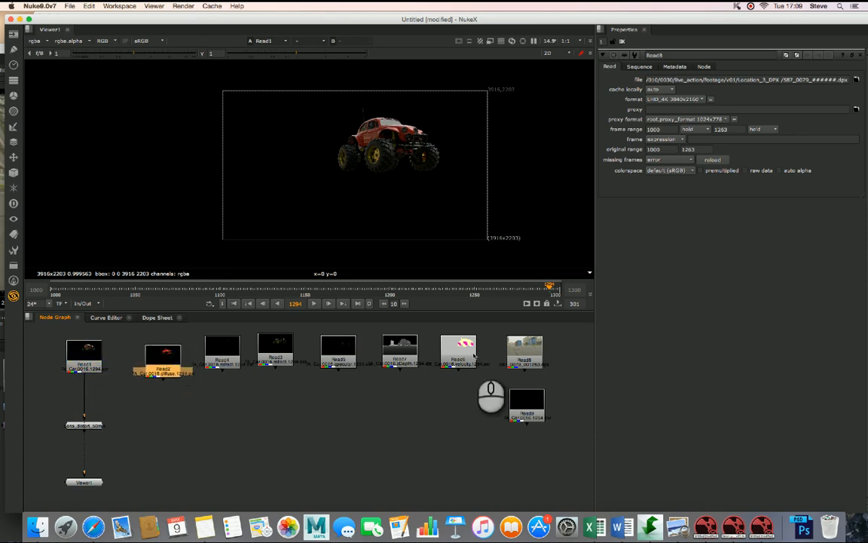
left_click_drag(527, 358, 554, 362)
left_click_drag(528, 405, 554, 406)
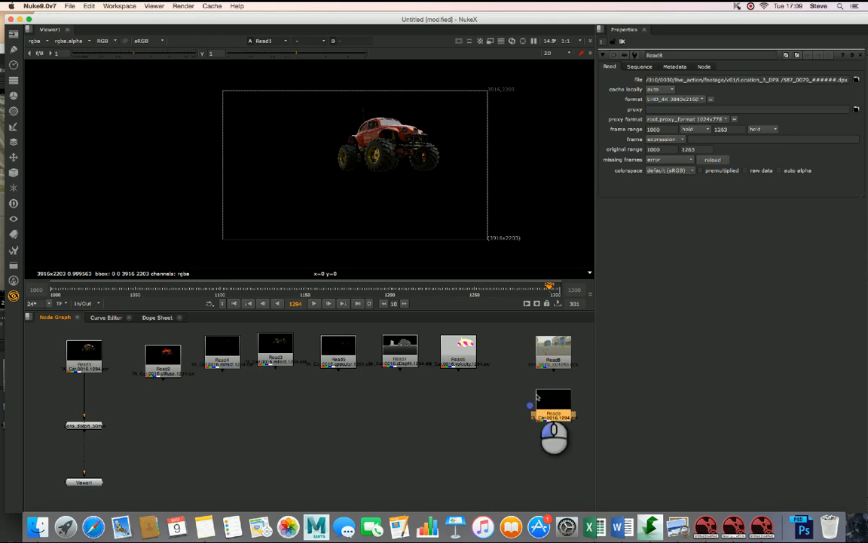
left_click_drag(464, 351, 559, 452)
left_click_drag(399, 351, 555, 494)
- Space out the diffuse, refract, reflect and specular Read nodes in a row between Read1 and the column of Read8, Read9, Read6 and Read7
left_click_drag(341, 359, 414, 367)
left_click_drag(281, 354, 338, 365)
left_click_drag(216, 351, 257, 370)
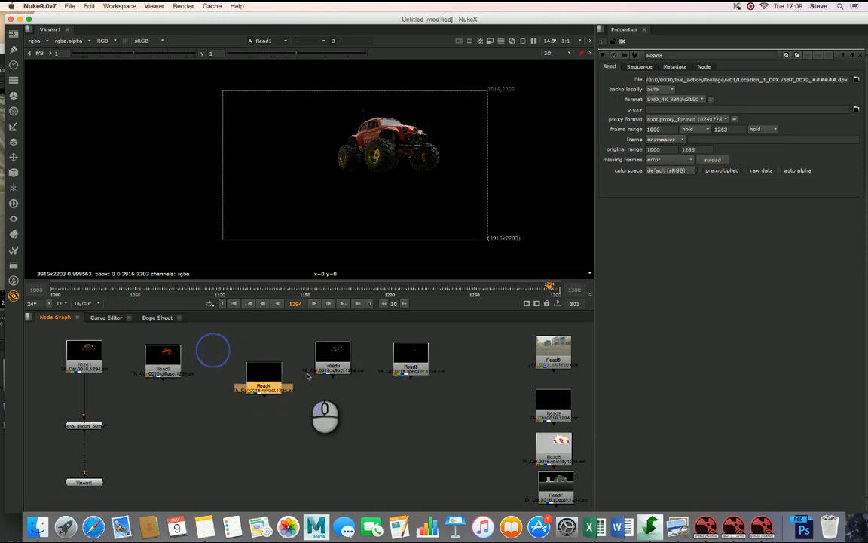
left_click(335, 359)
left_click_drag(413, 361, 458, 371)
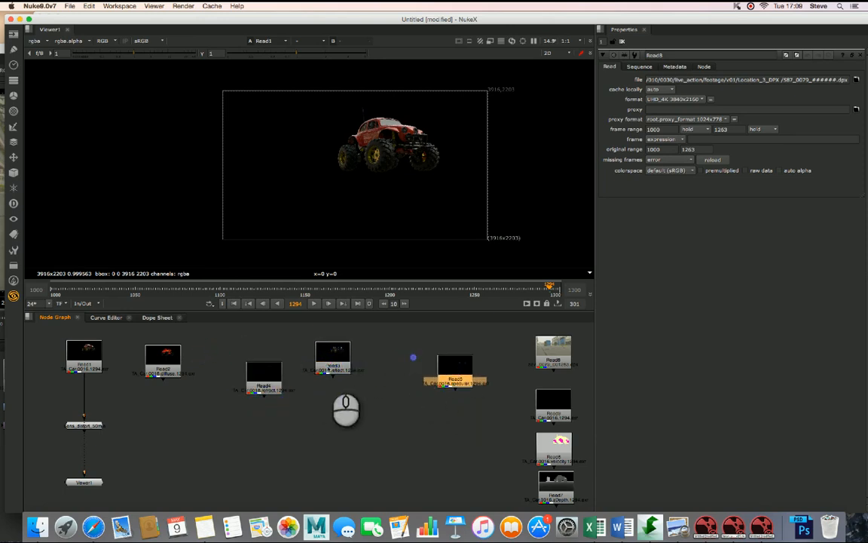
left_click_drag(331, 362, 385, 387)
left_click_drag(258, 385, 299, 391)
left_click_drag(164, 368, 205, 363)
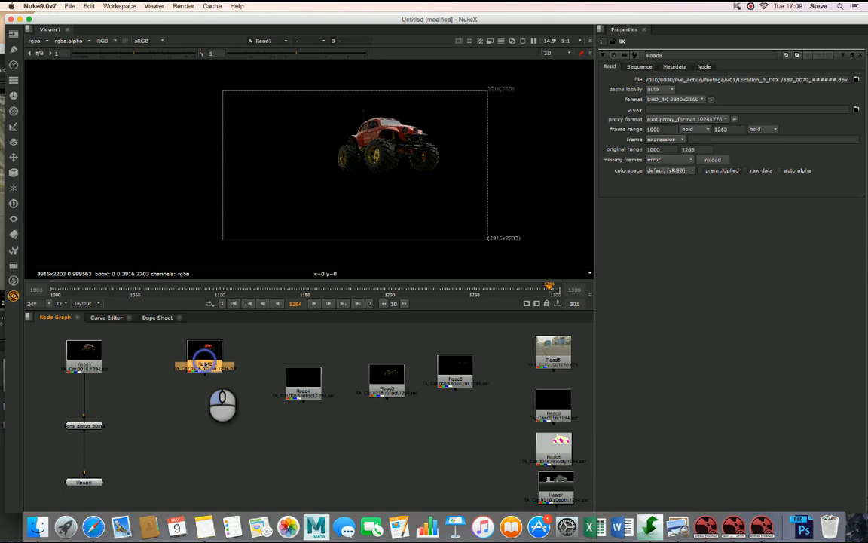
- Display the Read2 diffuse pass in the viewer and add a Merge node beneath it with its B input connected to Read2
key("1")
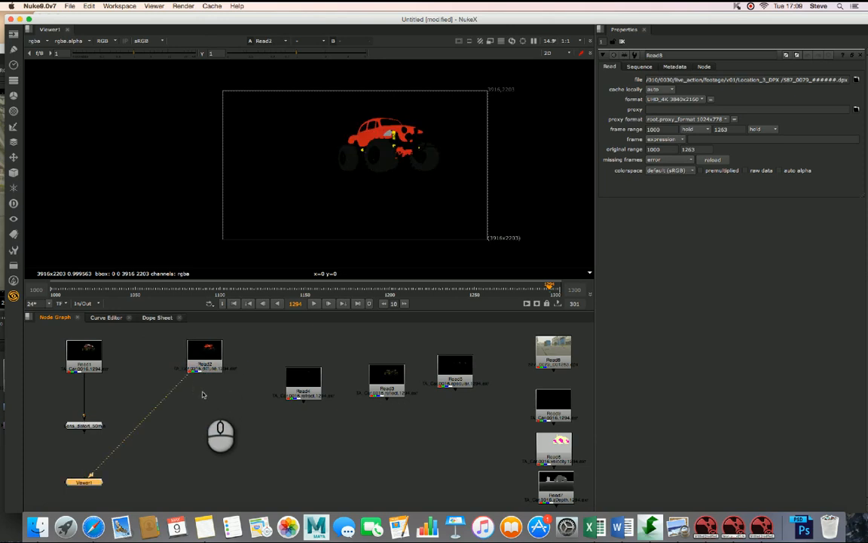
left_click_drag(216, 364, 212, 364)
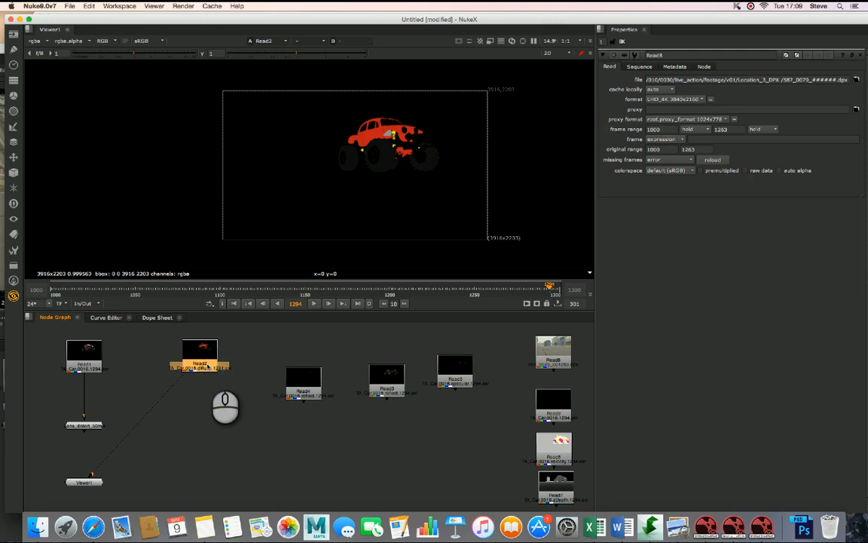
left_click(214, 399)
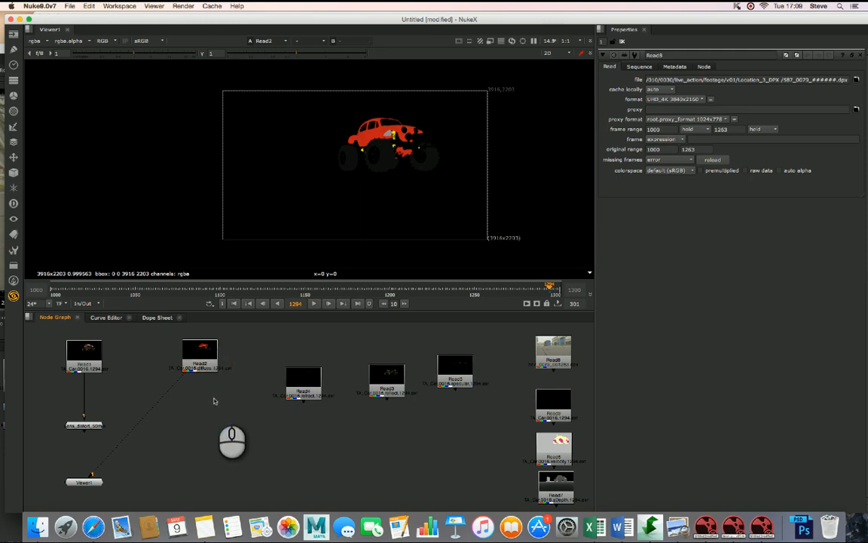
key("m")
left_click_drag(214, 400, 206, 369)
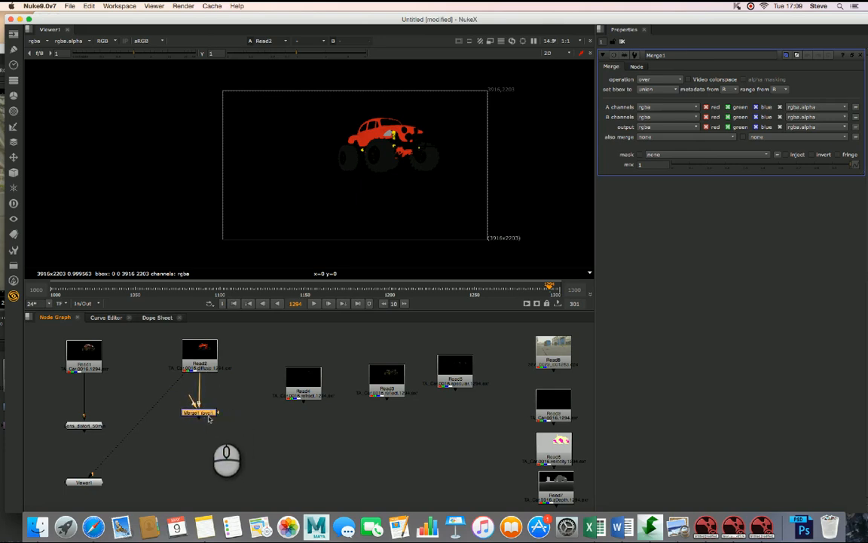
left_click_drag(209, 414, 210, 415)
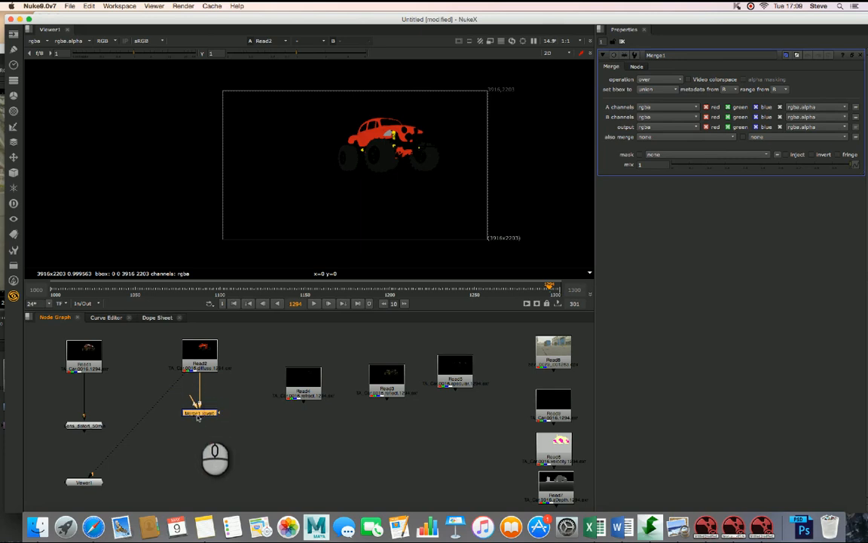
- Connect Merge1's A input to the Read4 refract pass and place Read4 level with the merge
left_click_drag(305, 386, 311, 397)
left_click(380, 389)
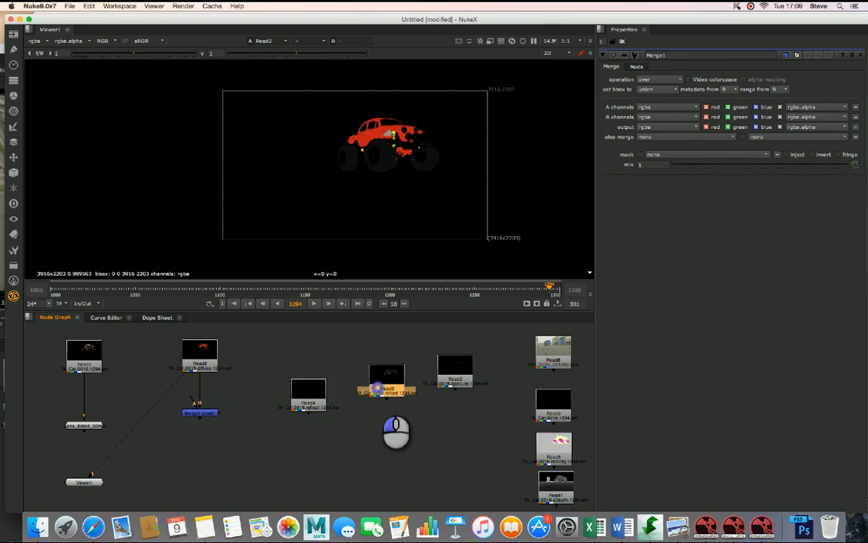
left_click_drag(453, 379, 462, 383)
left_click(393, 382)
left_click(446, 377)
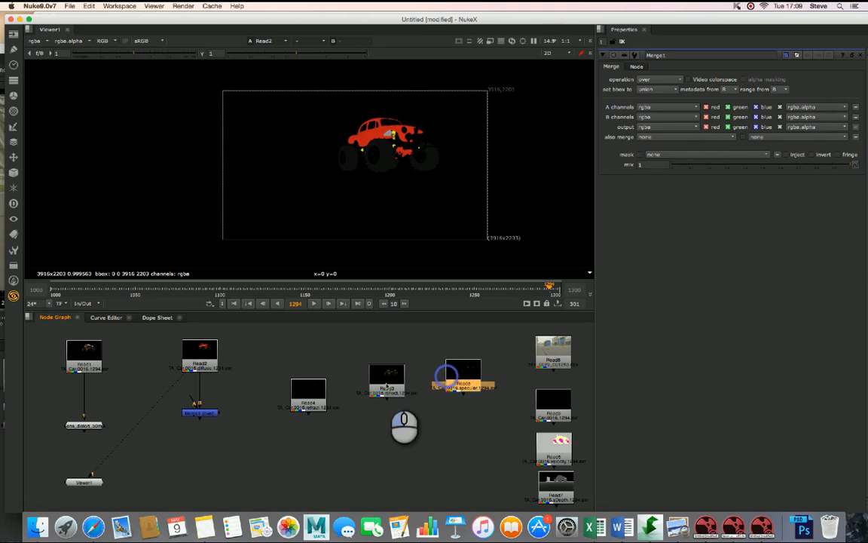
left_click(385, 382)
left_click(310, 391)
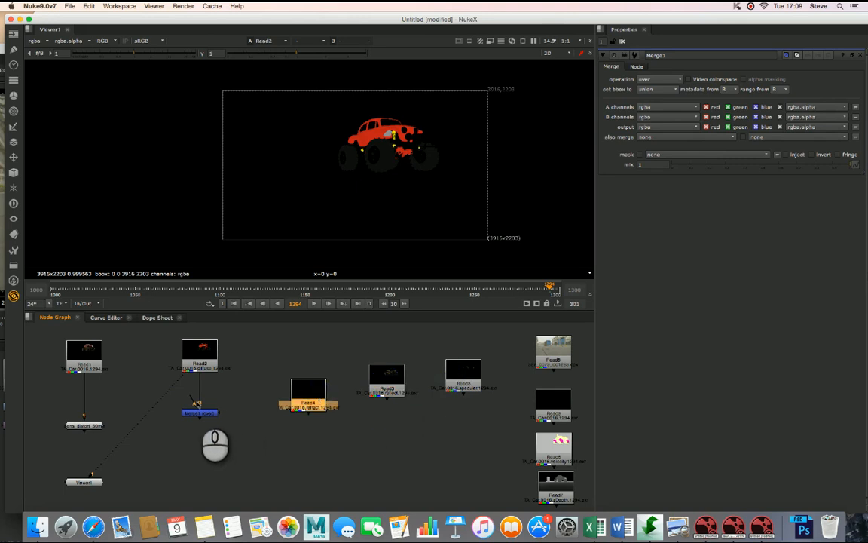
left_click_drag(191, 395, 311, 415)
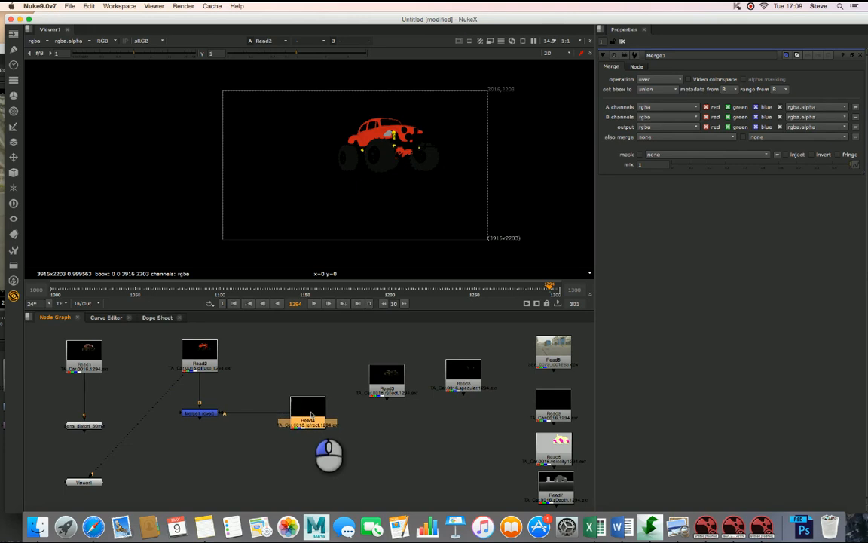
- Check the Merge1 output in the viewer against the Read4 refract pass on its own
left_click(204, 413)
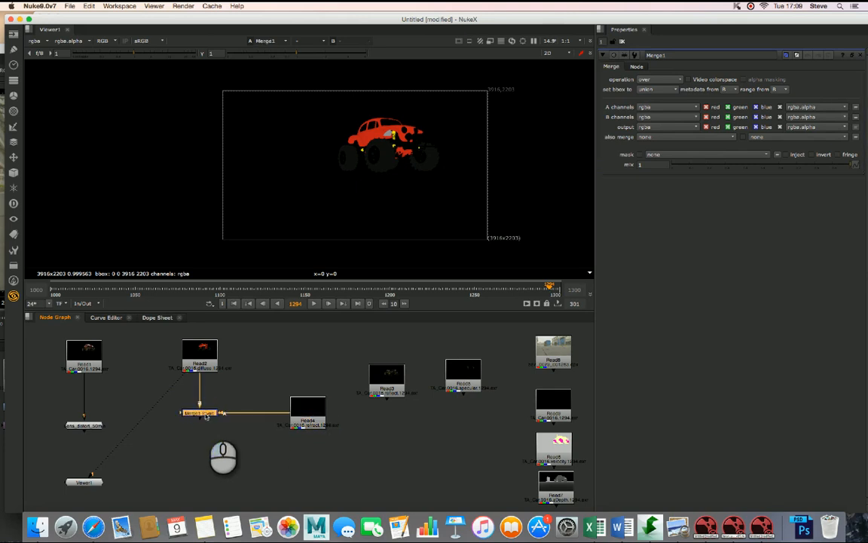
key("1")
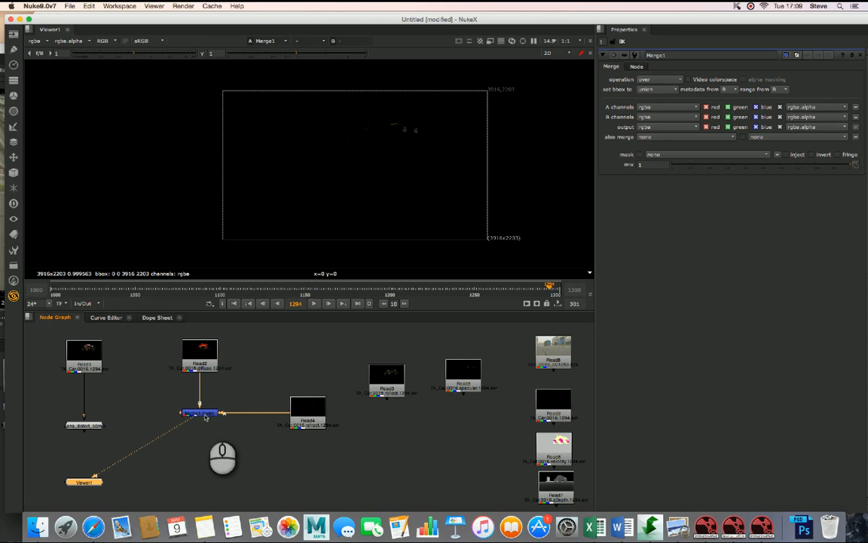
left_click(295, 419)
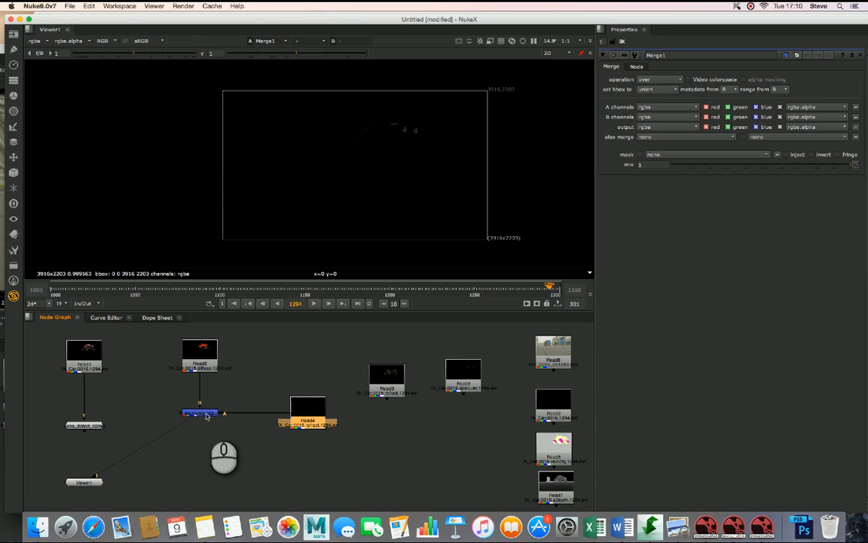
left_click(299, 410)
key("1")
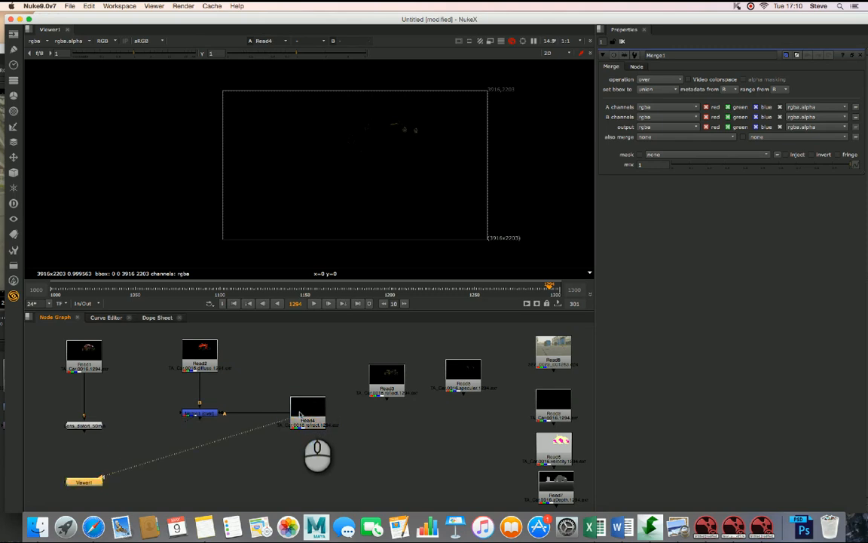
- Compare the alpha channels of the Read4 refract and Read2 diffuse passes in the viewer, finishing on Read4 in RGB
key("a")
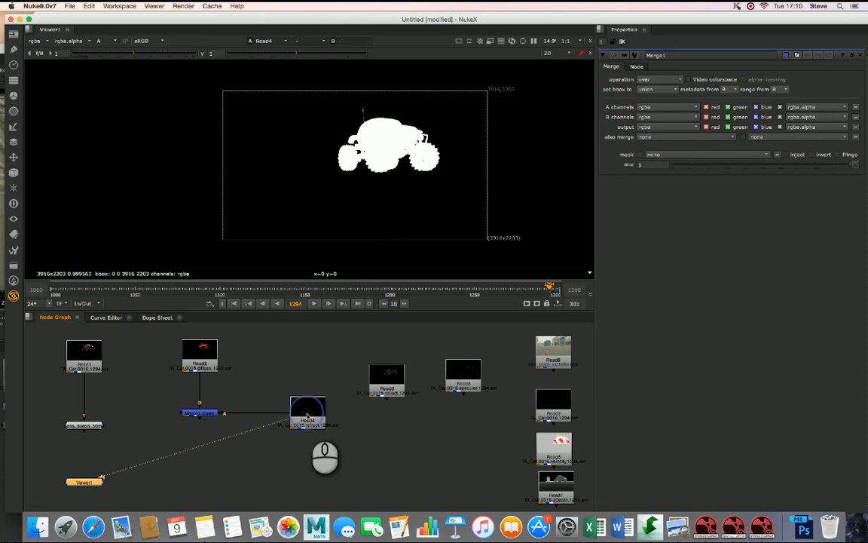
left_click_drag(301, 419, 202, 356)
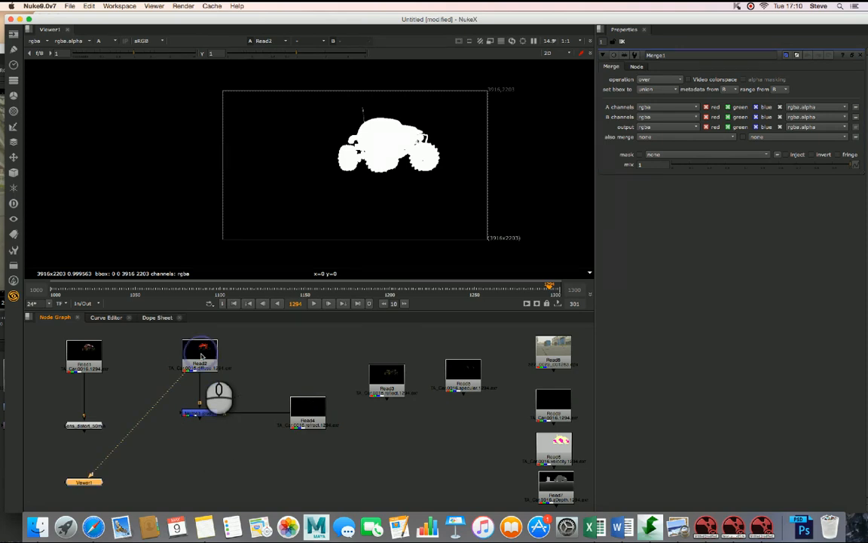
left_click(203, 354)
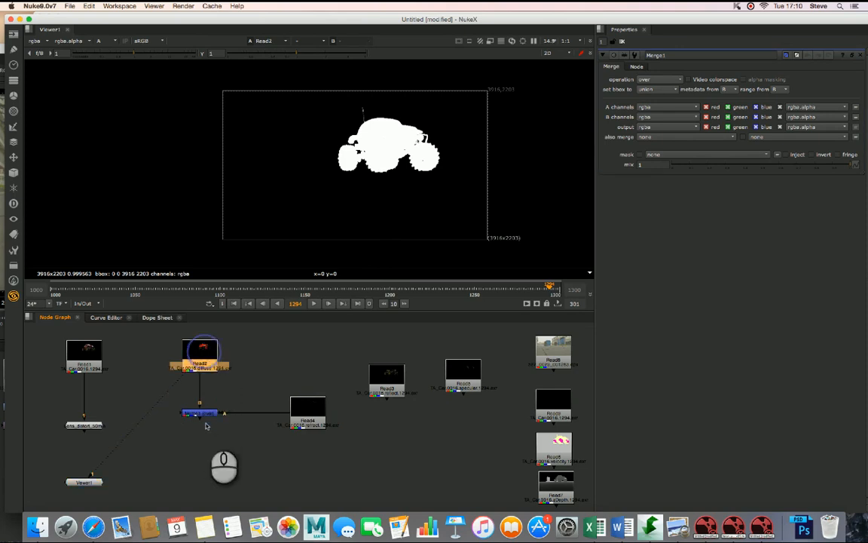
left_click(307, 414)
key("1")
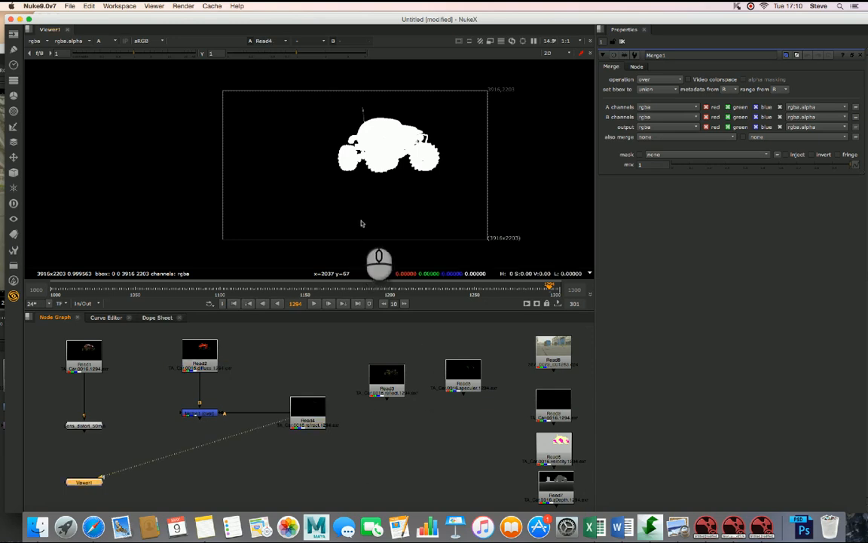
key("a")
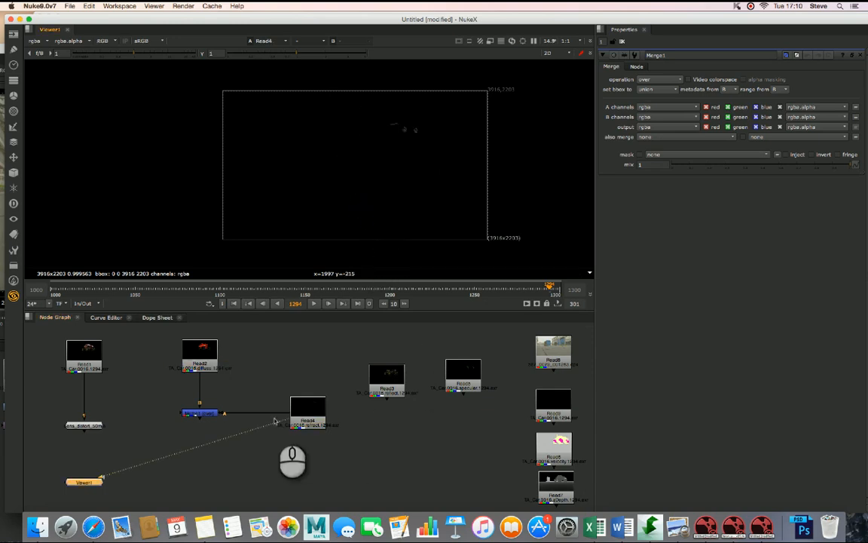
left_click(185, 413)
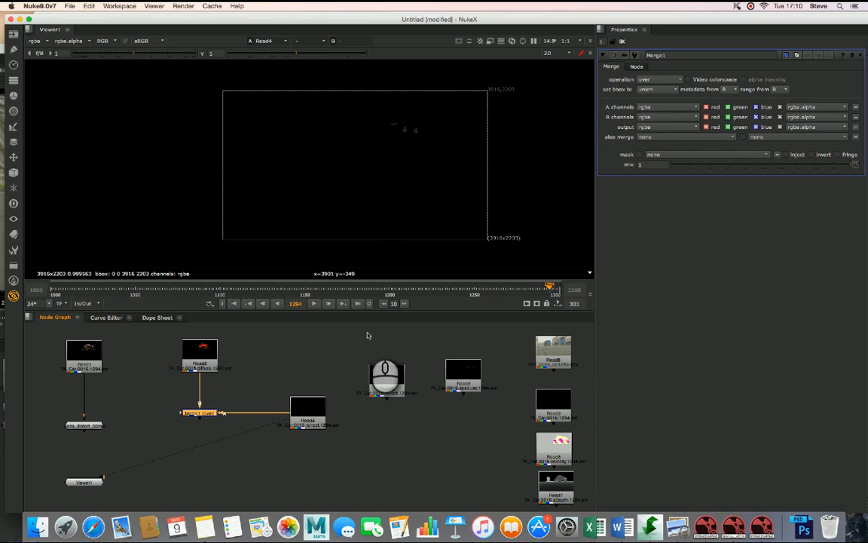
left_click(208, 412)
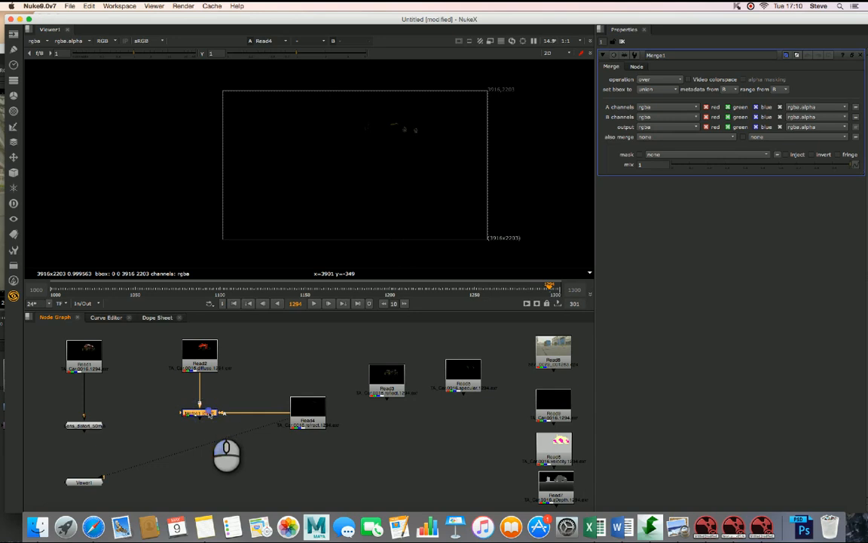
left_click(316, 413)
left_click(193, 348)
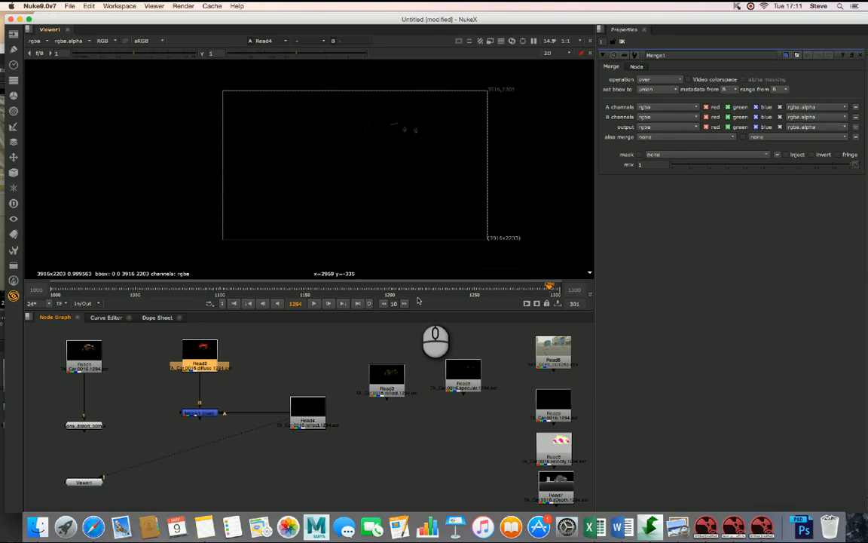
left_click(199, 413)
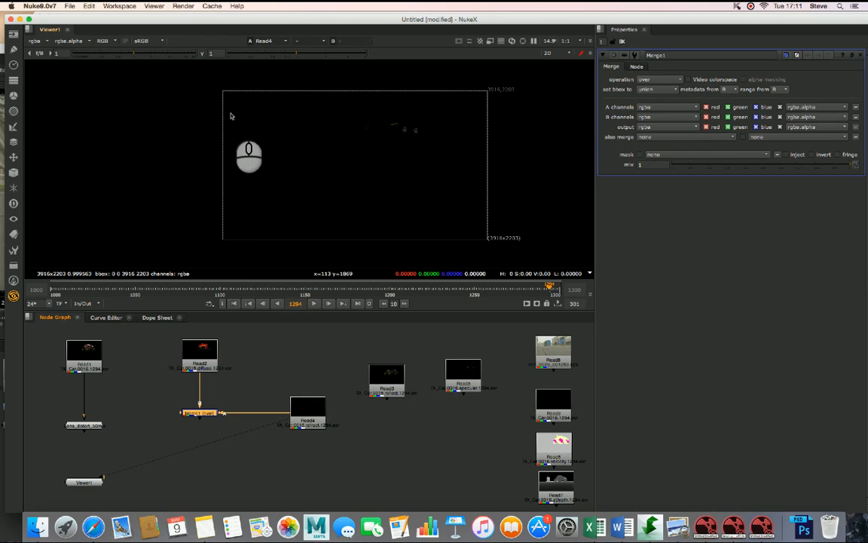
left_click(190, 367)
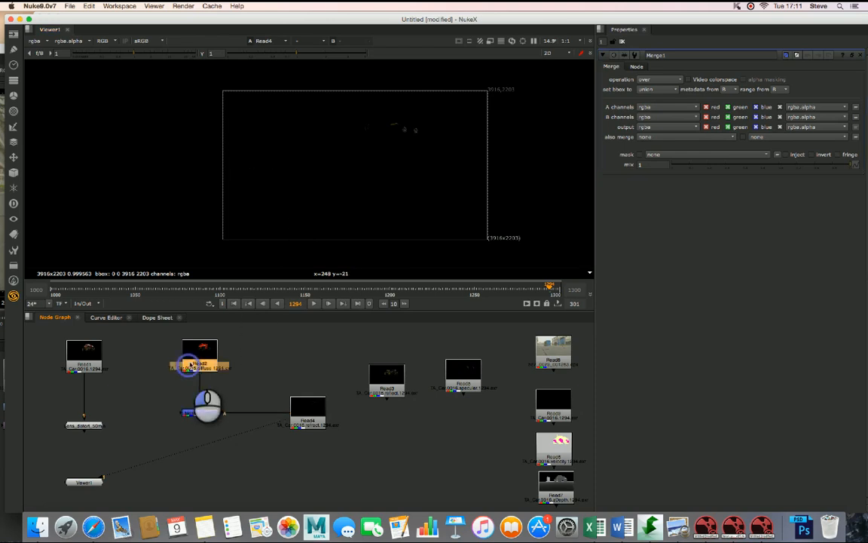
- Compare the colour images of the Read2 diffuse and Read4 refract passes in the viewer
left_click(317, 427)
key("1")
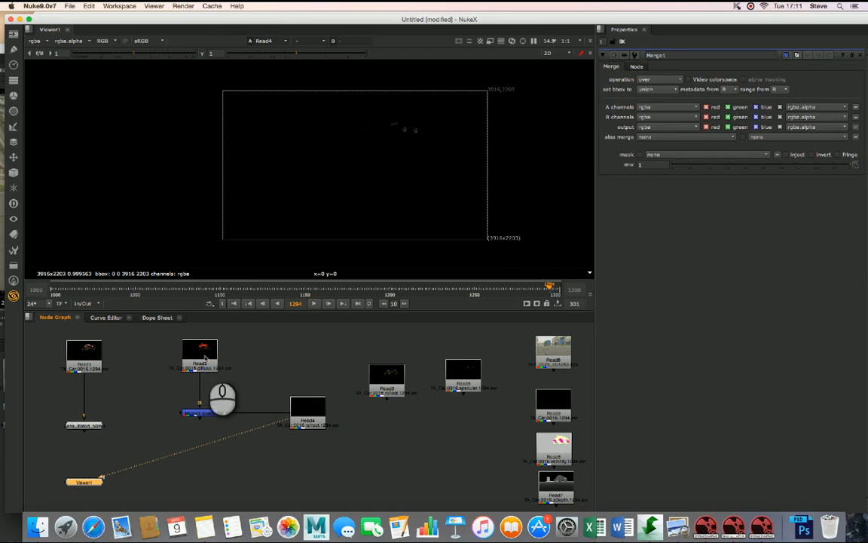
left_click(203, 354)
left_click(317, 411)
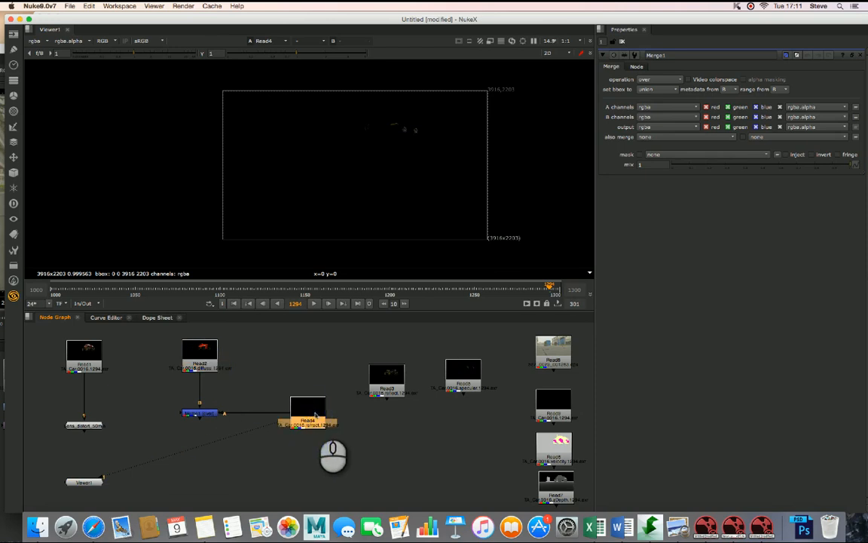
left_click(204, 354)
key("1")
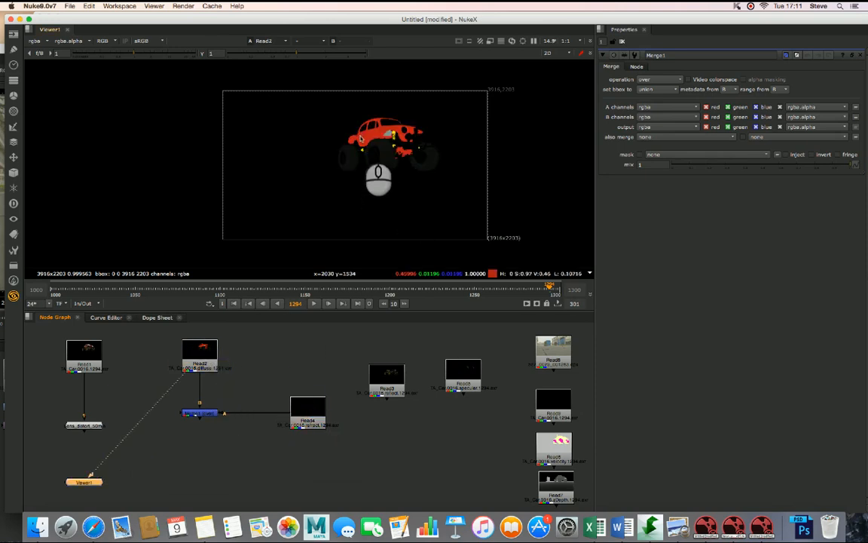
left_click(306, 407)
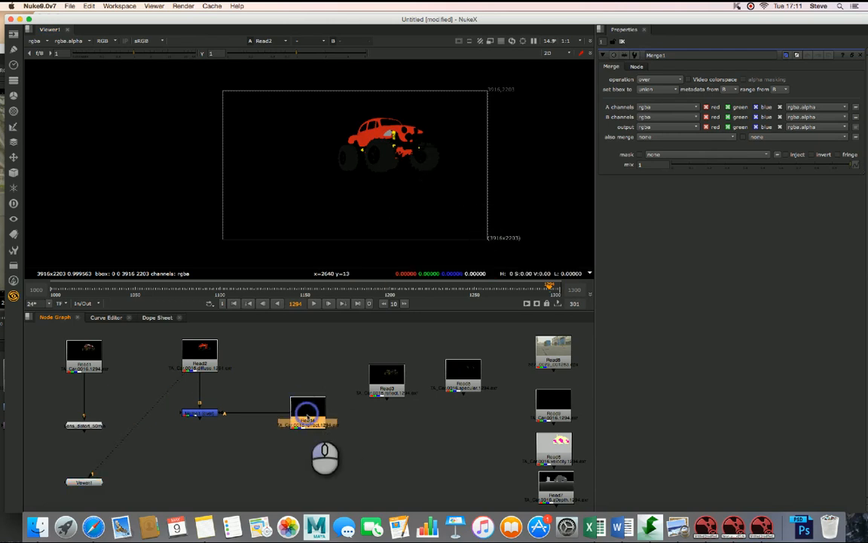
key("1")
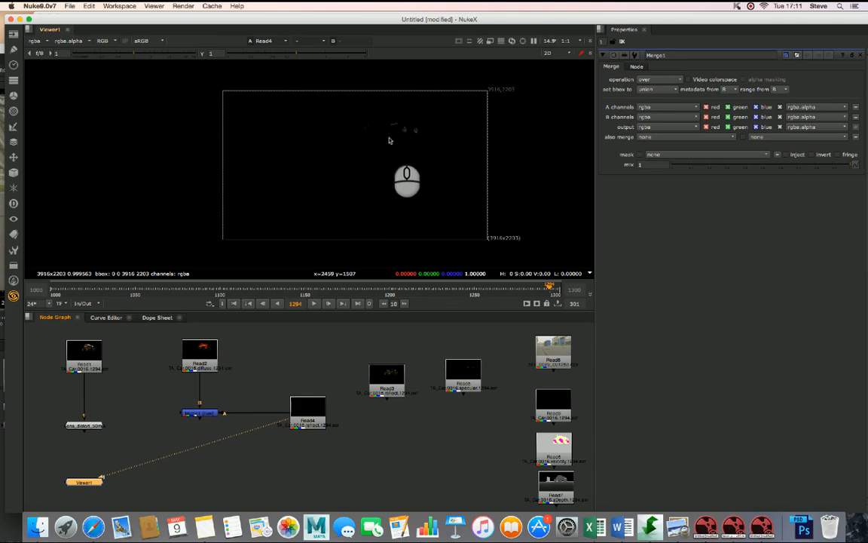
- Set Merge1's operation to plus and inspect its output on the car in the viewer
left_click(207, 347)
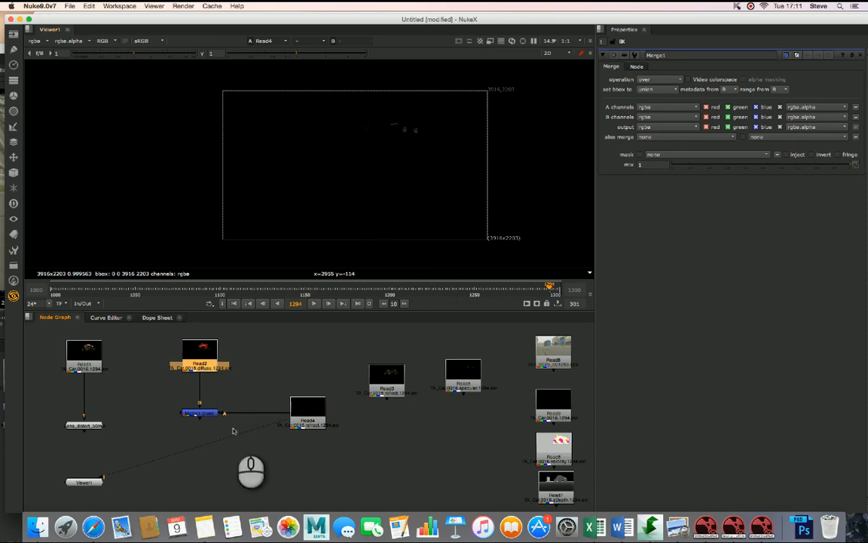
left_click(200, 413)
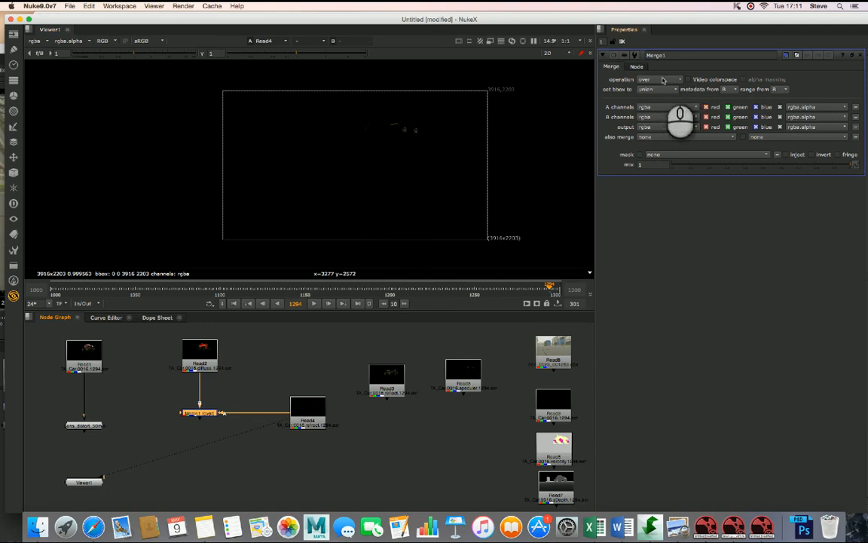
left_click(652, 80)
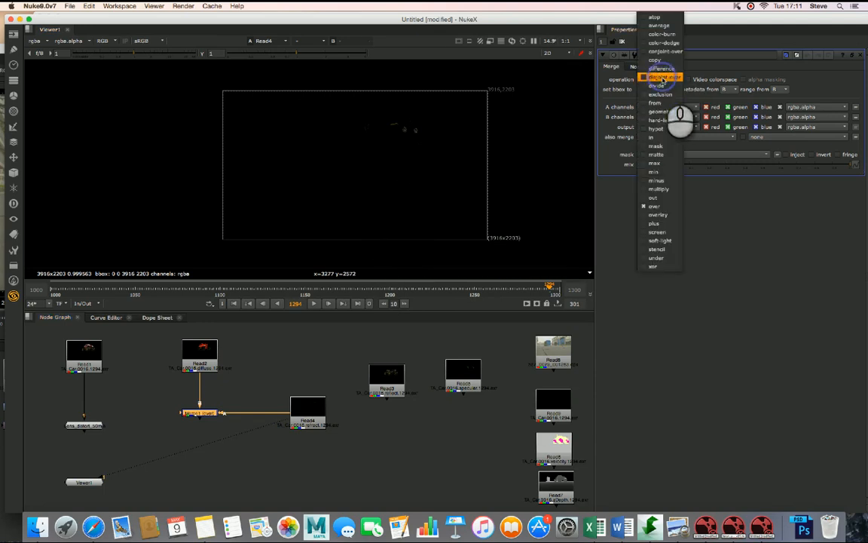
left_click(653, 224)
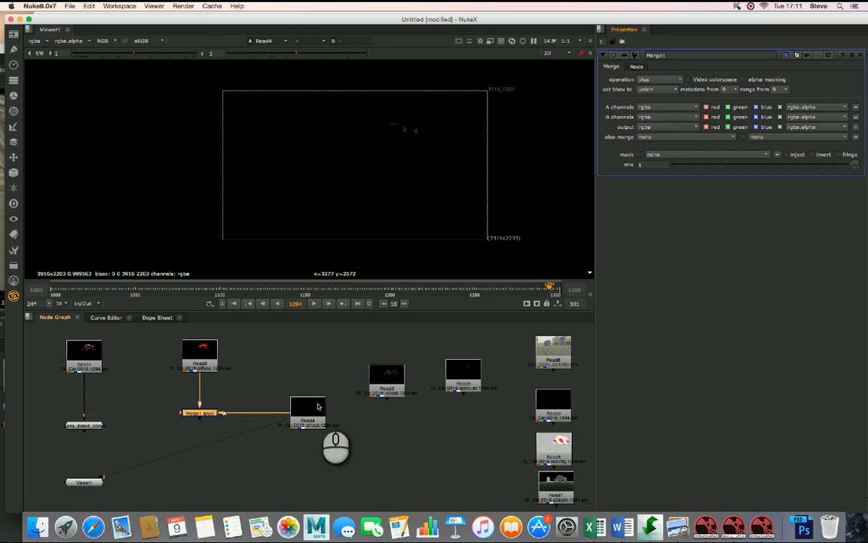
key("1")
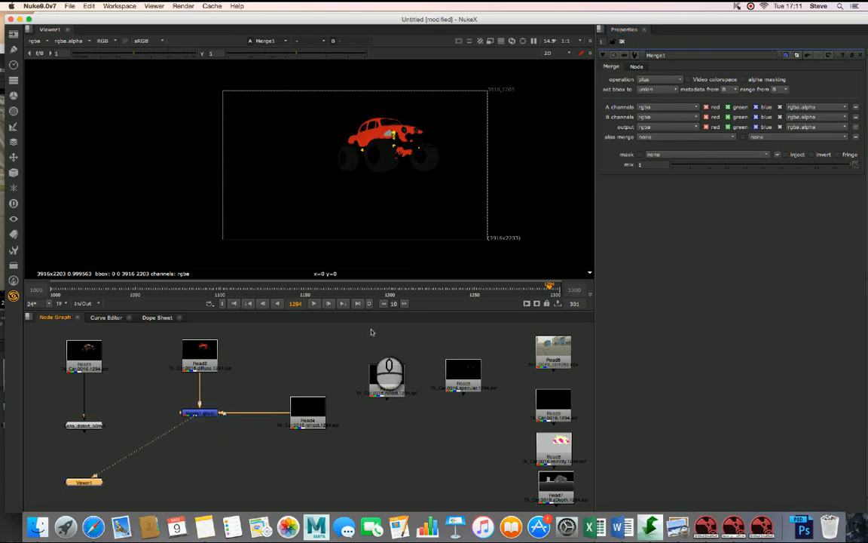
scroll(416, 147, "up", 8)
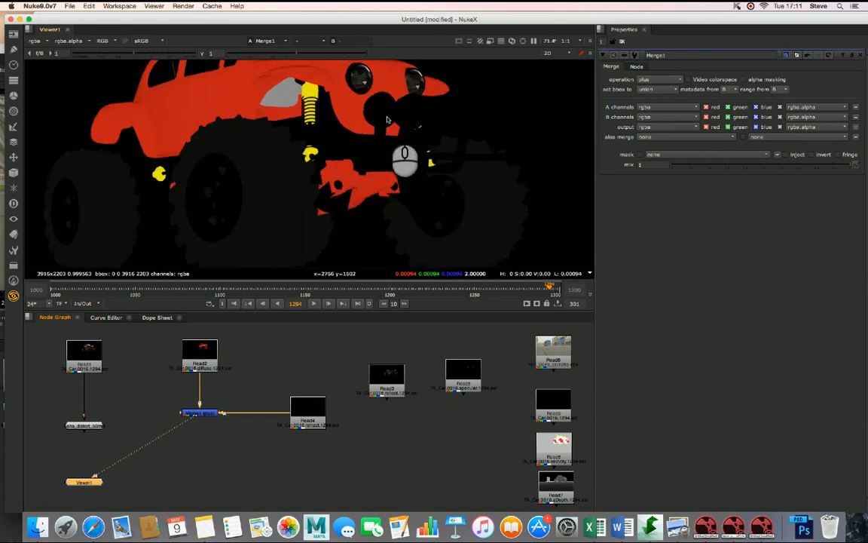
middle_click_drag(385, 115, 393, 169)
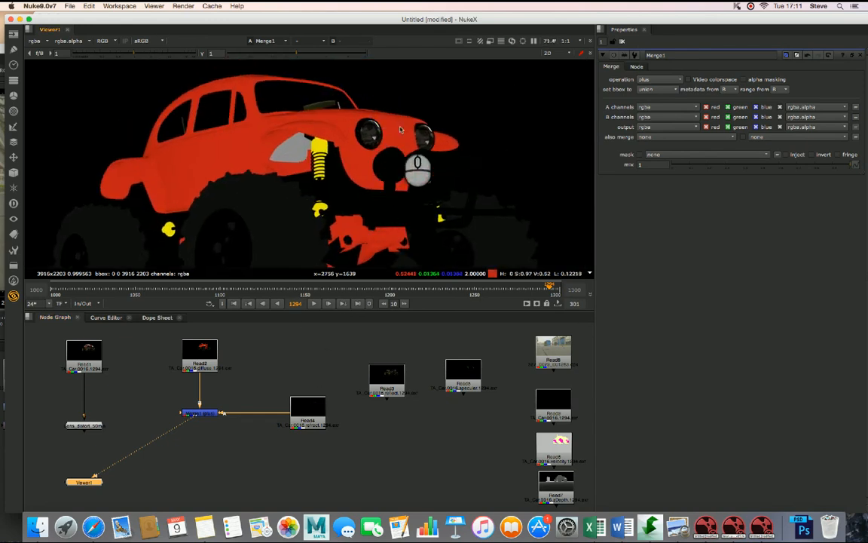
scroll(377, 177, "down", 8)
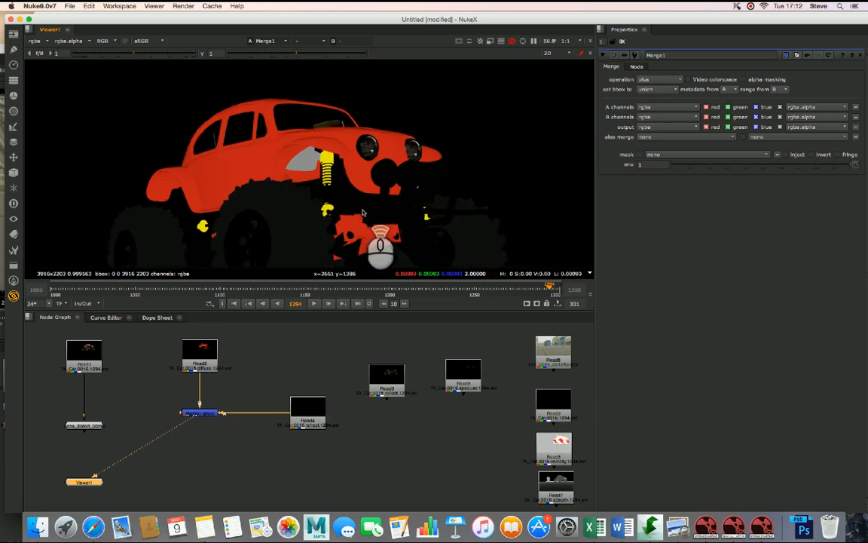
left_click_drag(375, 177, 413, 156, "alt")
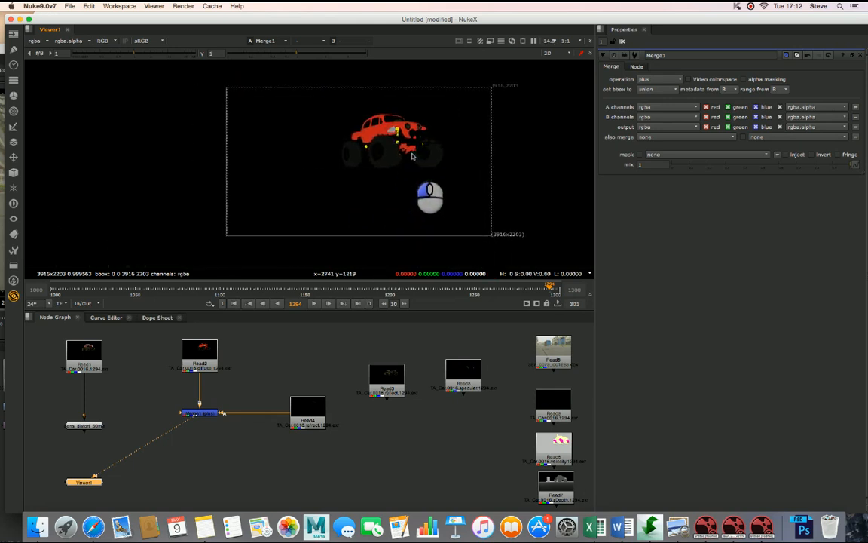
- Add a second Merge node directly beneath Merge1, with its B input connected to Merge1's output
left_click(351, 425)
left_click(272, 465)
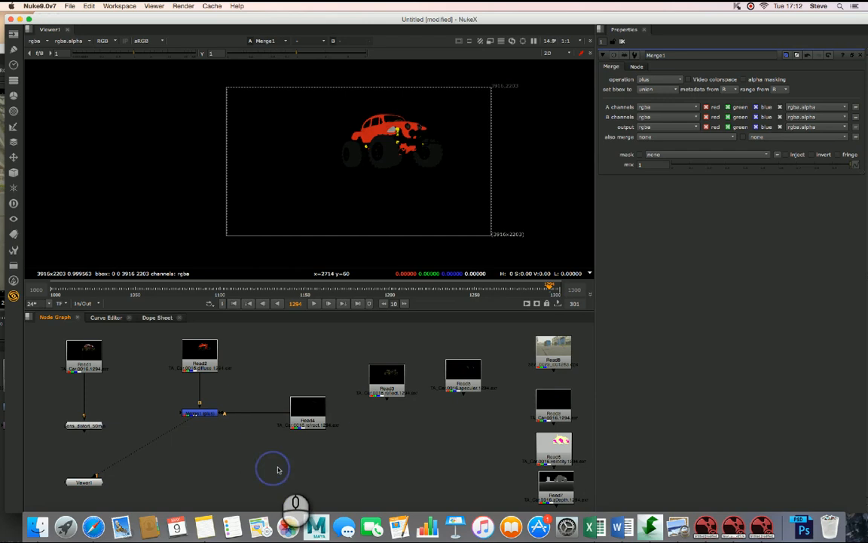
left_click(227, 477)
key("m")
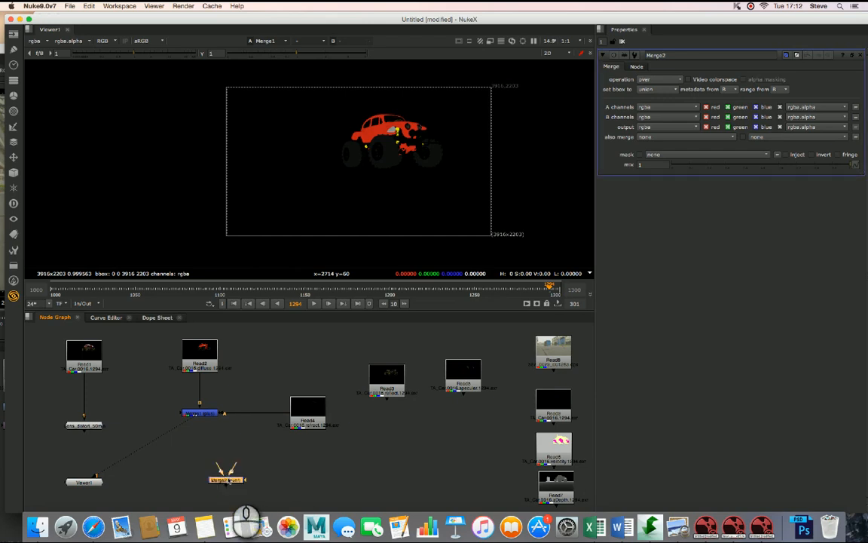
left_click_drag(236, 460, 210, 413)
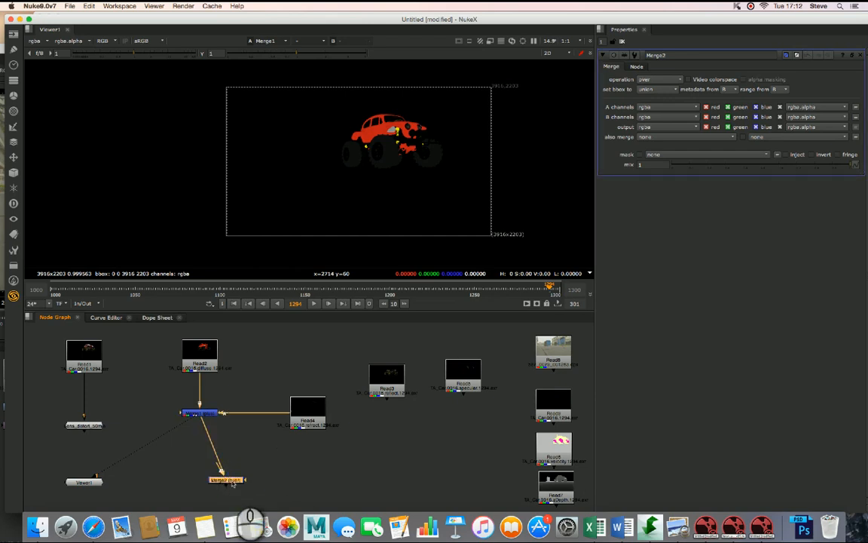
left_click_drag(228, 476, 206, 475)
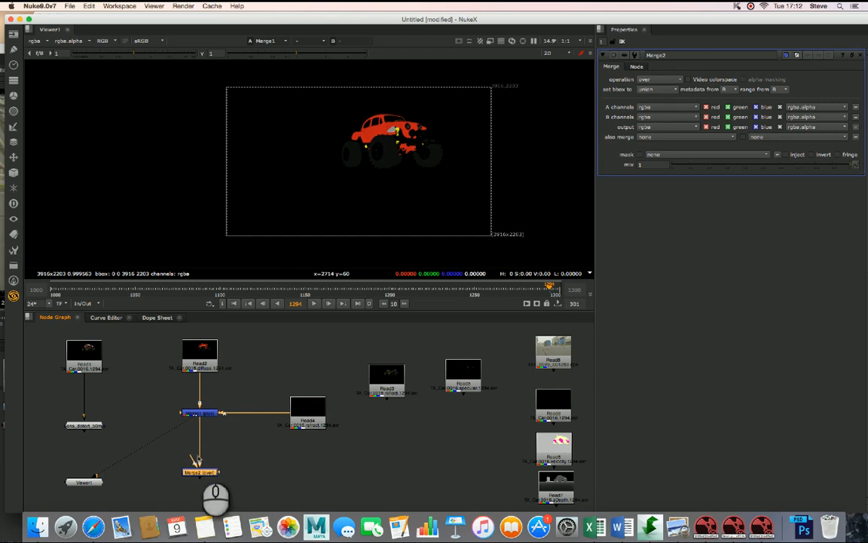
- Move the reflect Read node aside, place the specular Read node level with Merge2, and connect Merge2's A input to the specular pass
left_click_drag(389, 374, 313, 460)
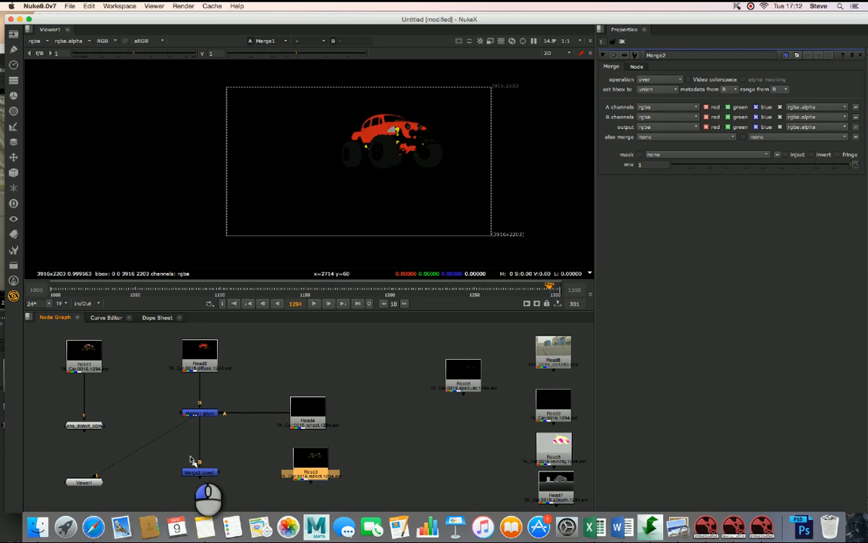
left_click_drag(320, 465, 407, 405)
left_click_drag(457, 379, 313, 470)
left_click_drag(192, 458, 314, 476)
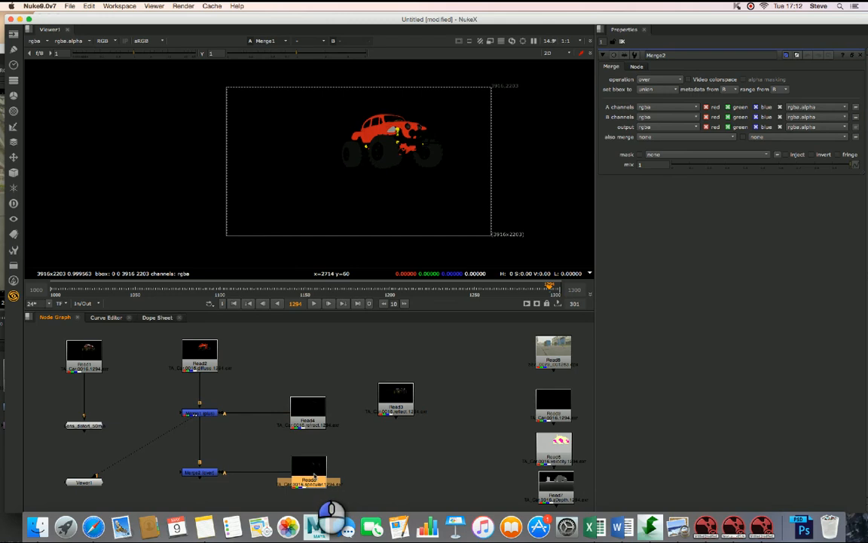
- Set Merge2's operation to plus and inspect the combined diffuse, refract and specular result in the viewer
left_click(199, 472)
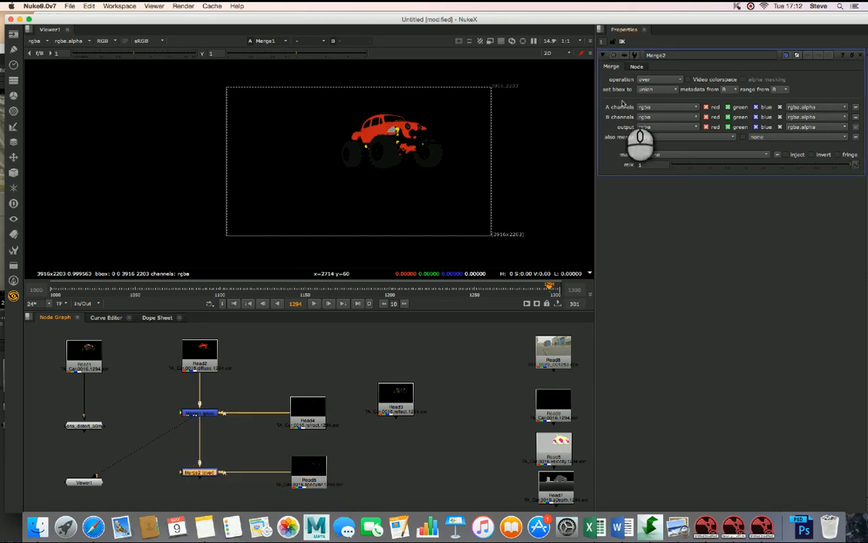
left_click(645, 80)
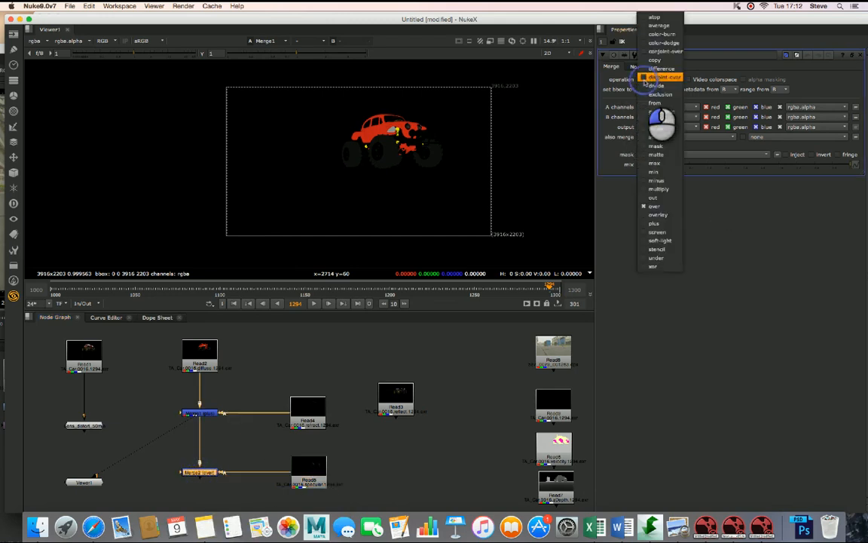
left_click(661, 223)
key("1")
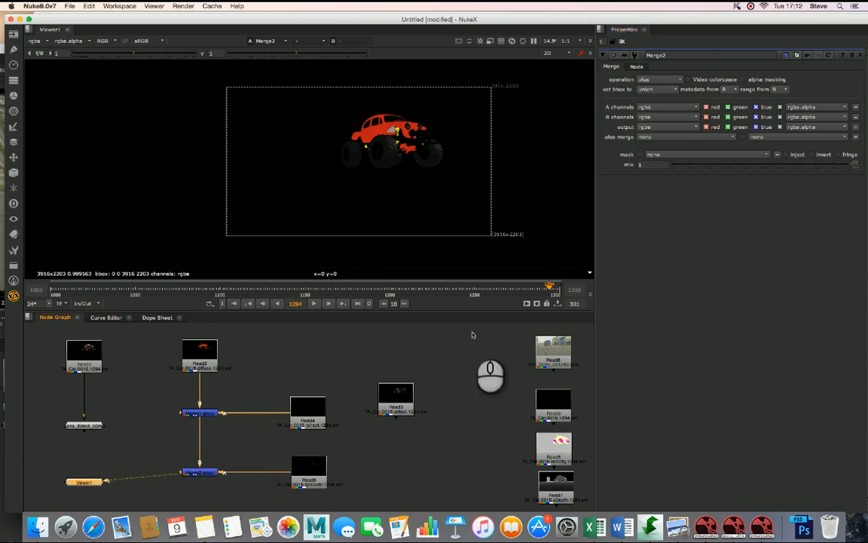
scroll(383, 162, "up", 5)
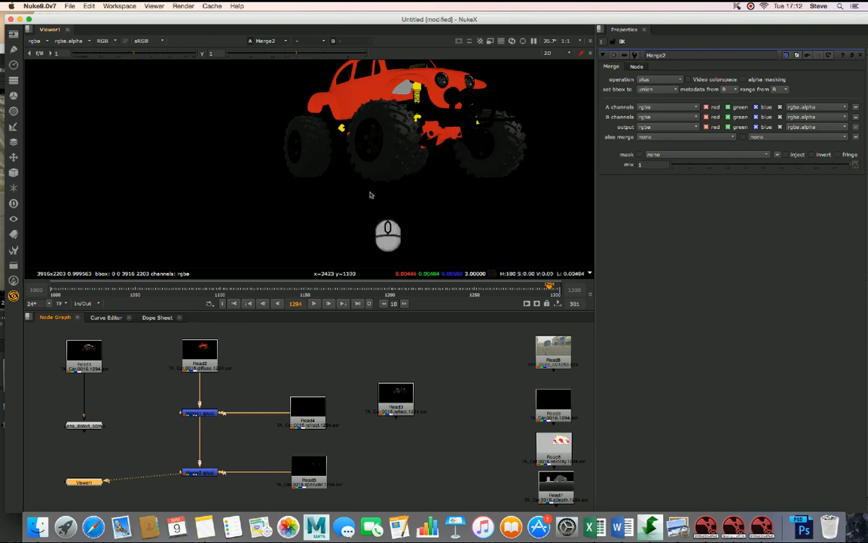
scroll(362, 174, "down", 4)
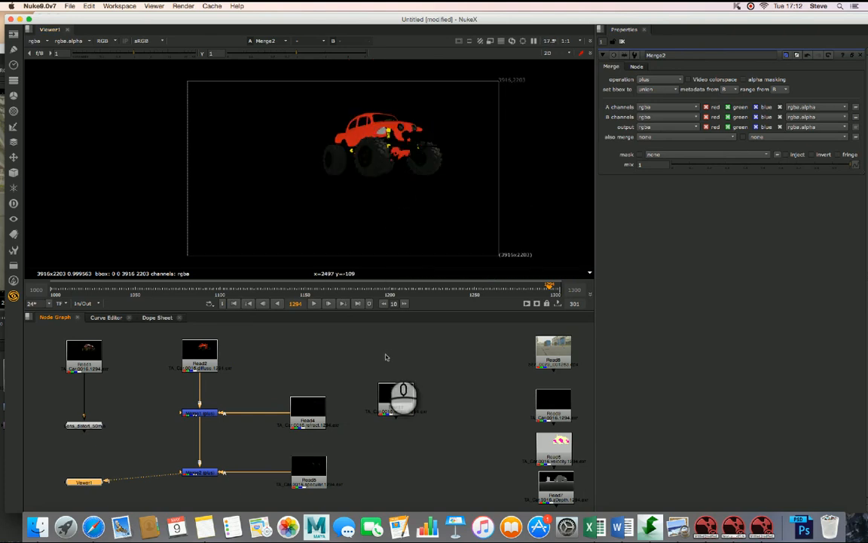
- Move the reflect Read node directly beneath the specular Read node and align it with the column of pass nodes
left_click_drag(386, 355, 402, 331, "alt")
left_click_drag(411, 373, 336, 486)
left_click_drag(411, 410, 464, 367, "alt")
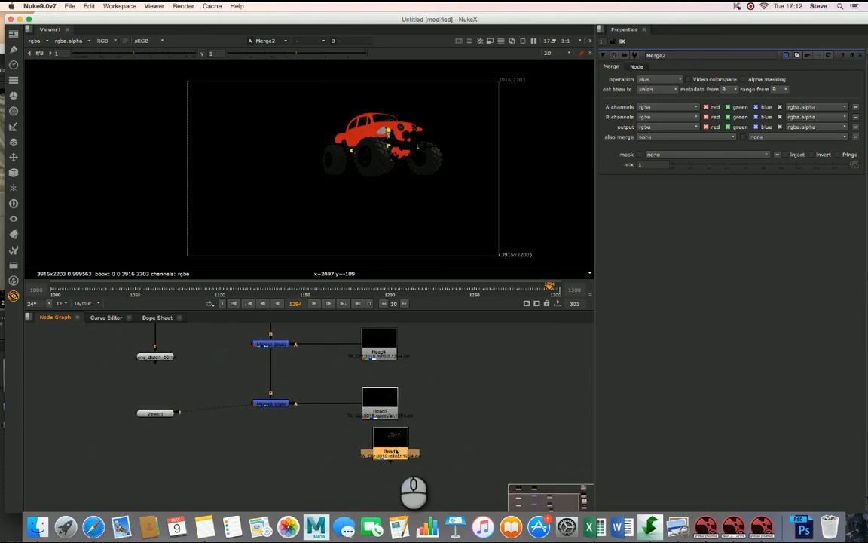
left_click_drag(392, 448, 370, 455)
scroll(371, 455, "down", 4)
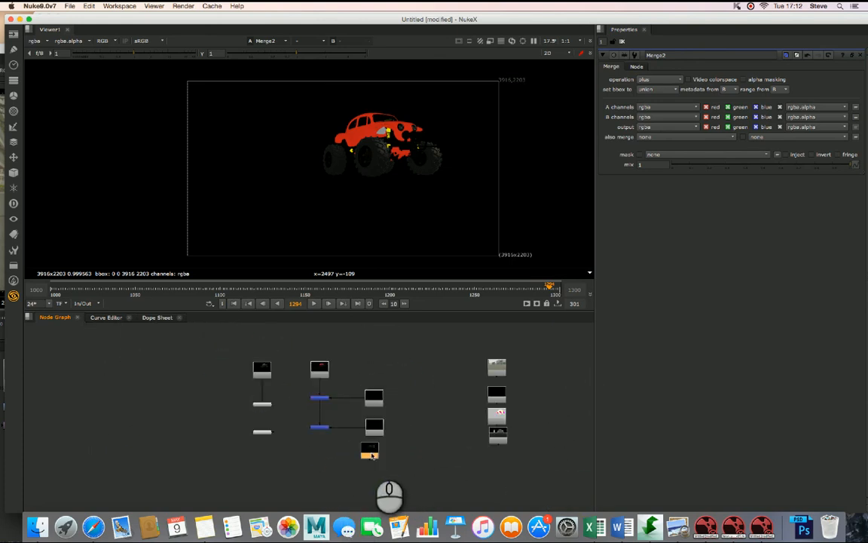
scroll(372, 455, "up", 4)
left_click_drag(323, 378, 329, 381, "alt")
left_click_drag(359, 445, 369, 448)
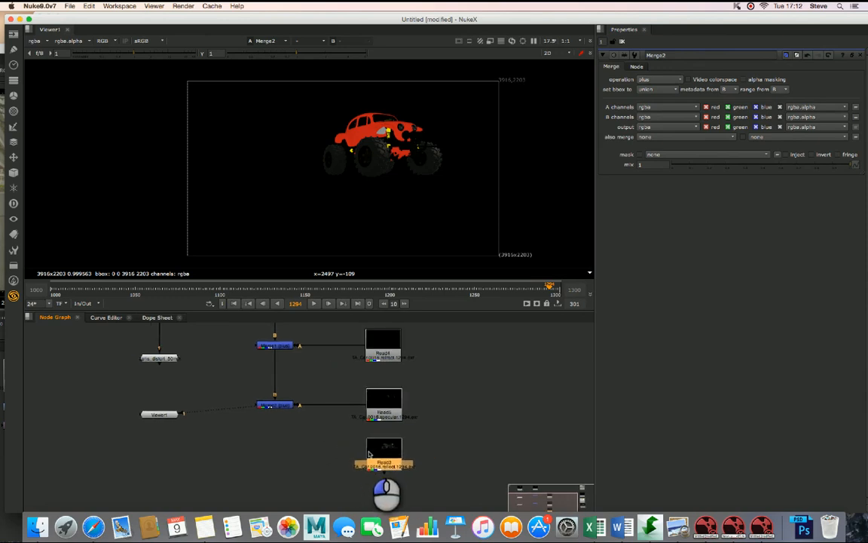
- Add a third Merge node beneath Merge2, connecting its B input to Merge2 and its A input to the reflect pass
left_click(318, 447)
key("m")
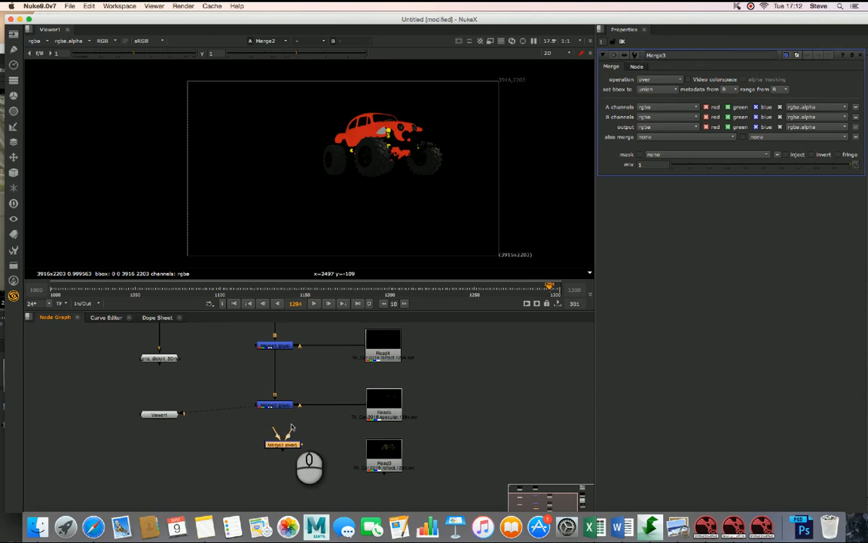
left_click_drag(280, 432, 376, 462)
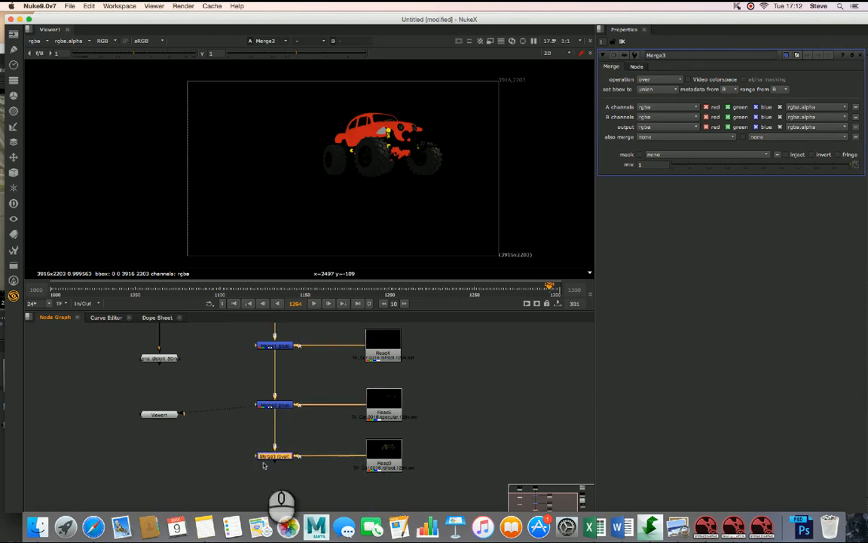
left_click(273, 459)
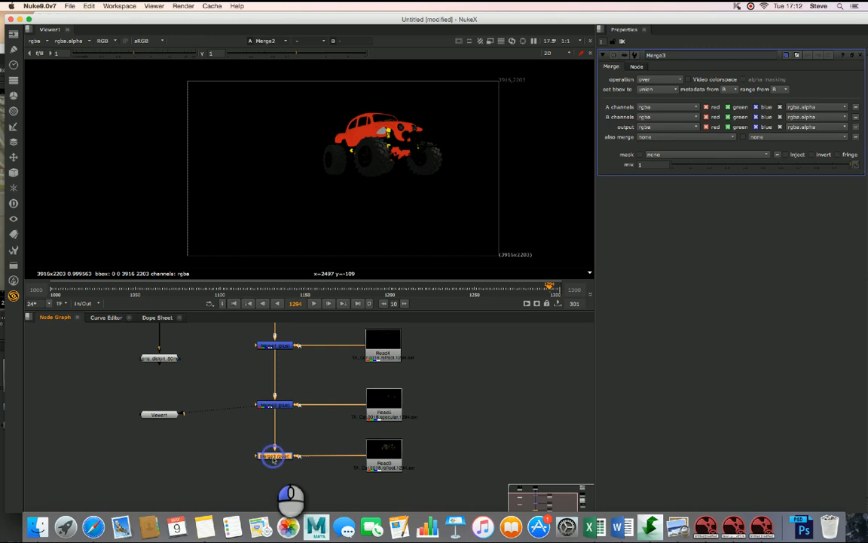
- Set Merge3's operation to plus and compare the reflect pass alone with Merge3's combined output in the viewer
left_click(658, 80)
left_click(659, 224)
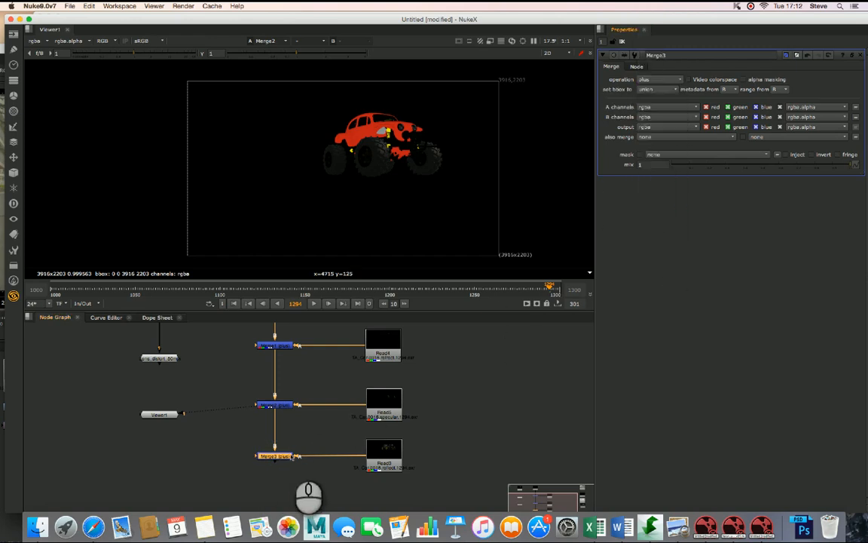
left_click(385, 456)
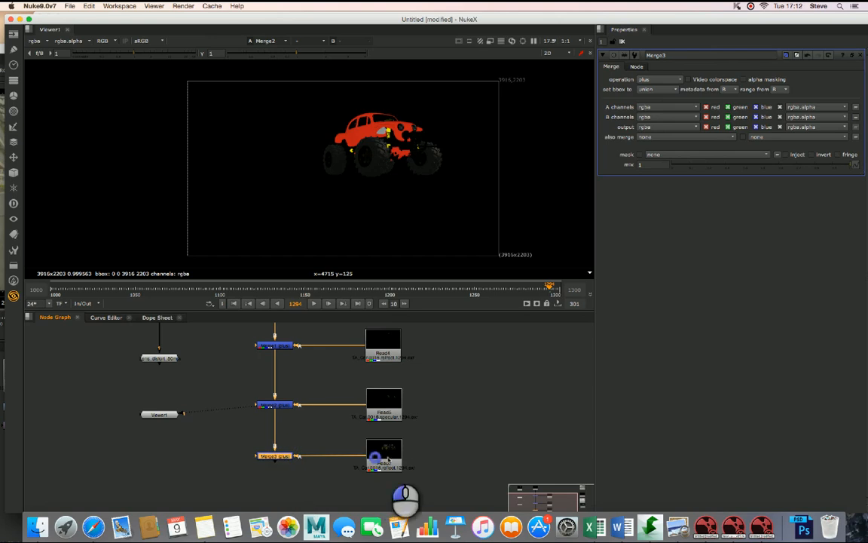
key("1")
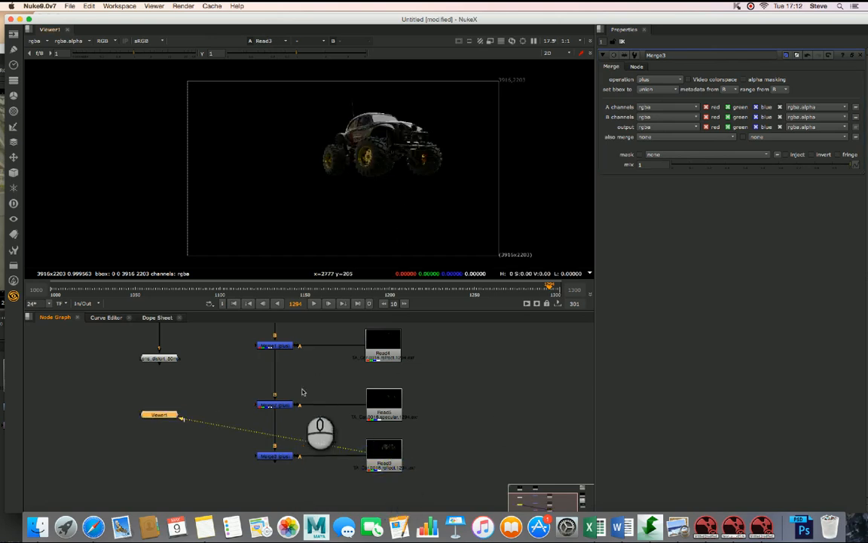
left_click(276, 457)
key("1")
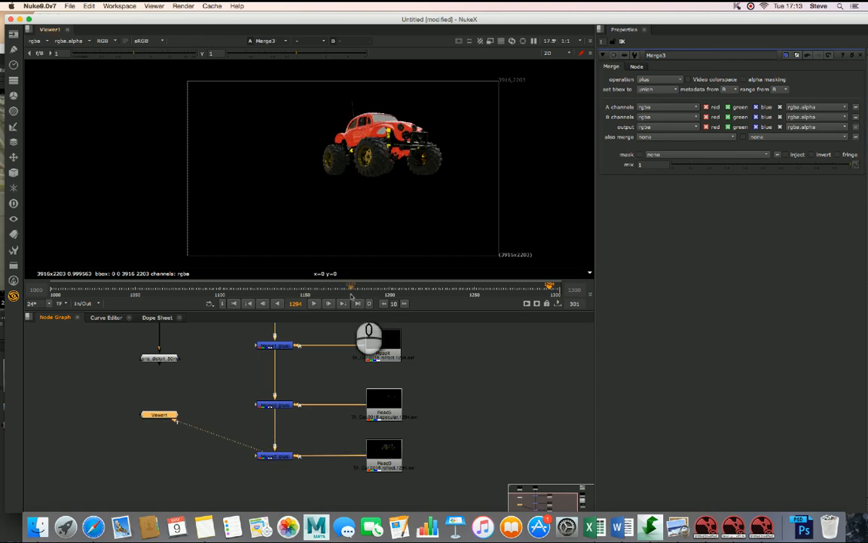
left_click(380, 453)
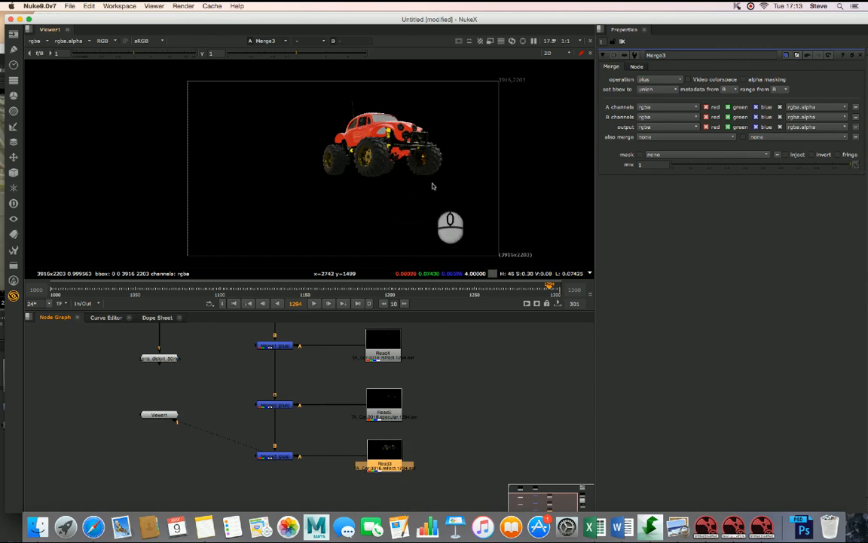
scroll(411, 223, "up", 1)
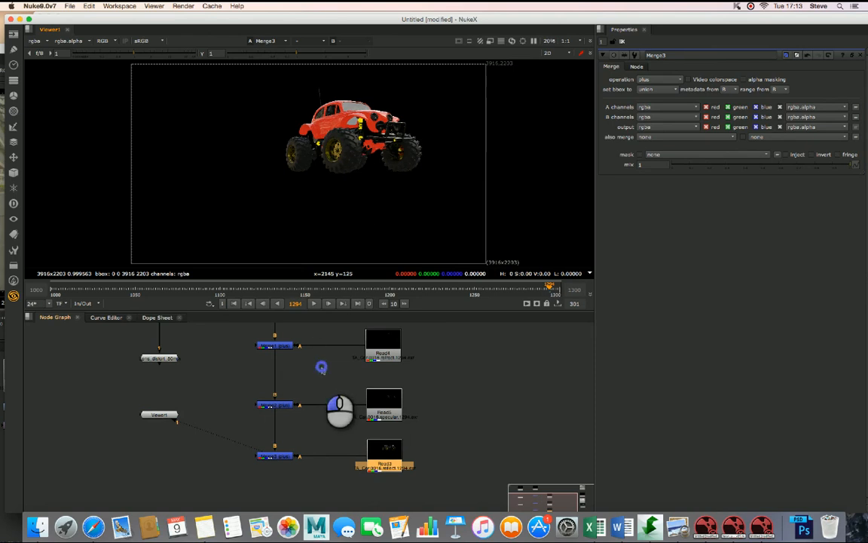
- Compare the full beauty render in Read1 with Merge3's combined output in the viewer
left_click_drag(321, 368, 330, 392, "alt")
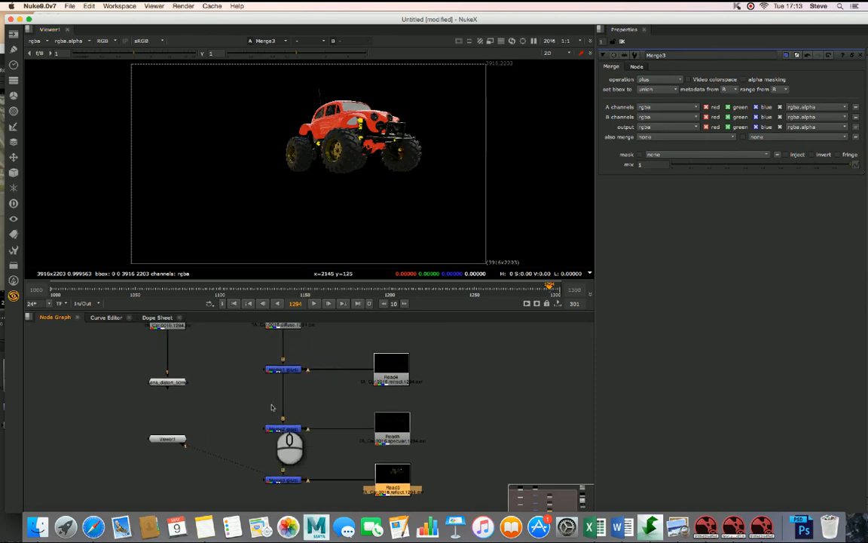
left_click_drag(260, 363, 338, 412, "alt")
left_click(246, 357)
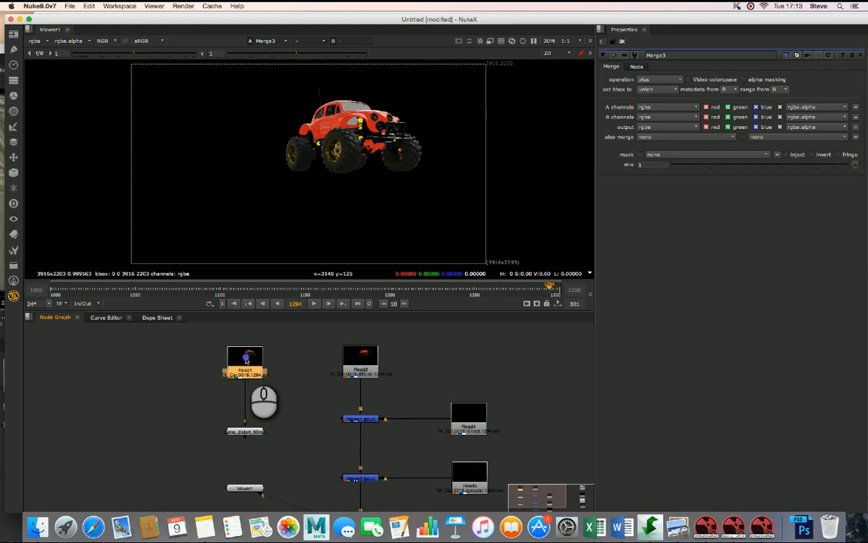
key("1")
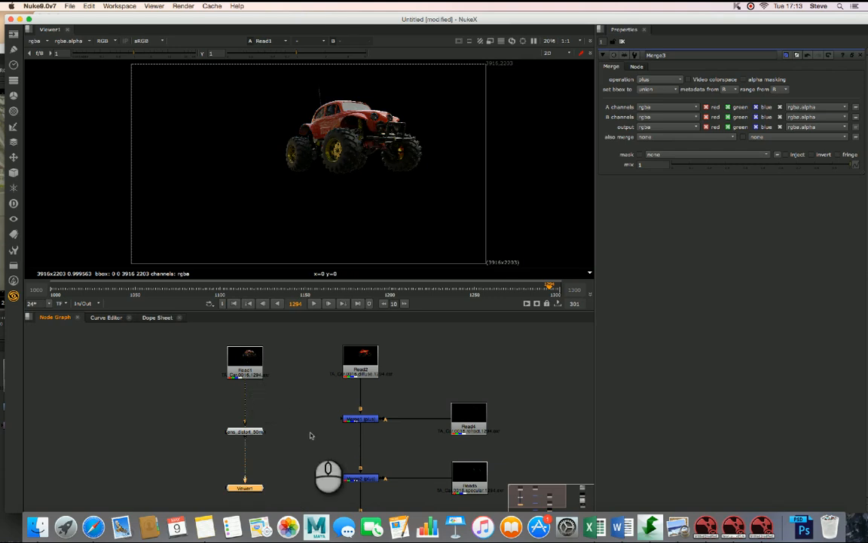
left_click_drag(310, 435, 267, 369, "alt")
left_click(317, 460)
key("1")
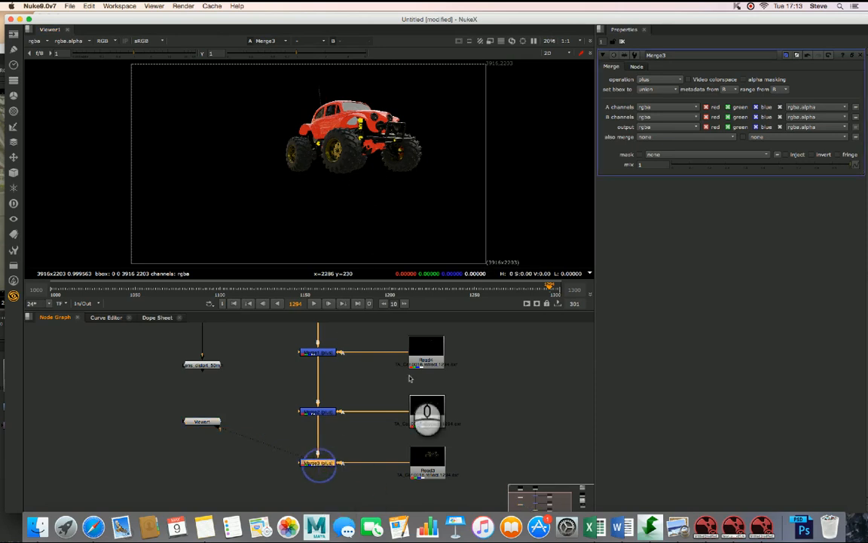
- Review the merge chain from the diffuse Read node through the refract, specular and reflect passes down to Merge3
left_click(424, 351)
left_click(427, 456)
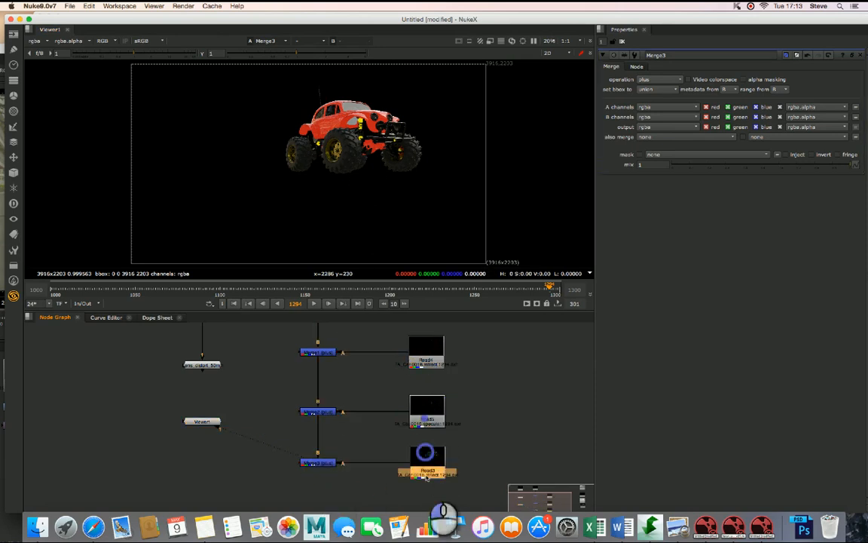
left_click(325, 462)
left_click(336, 451)
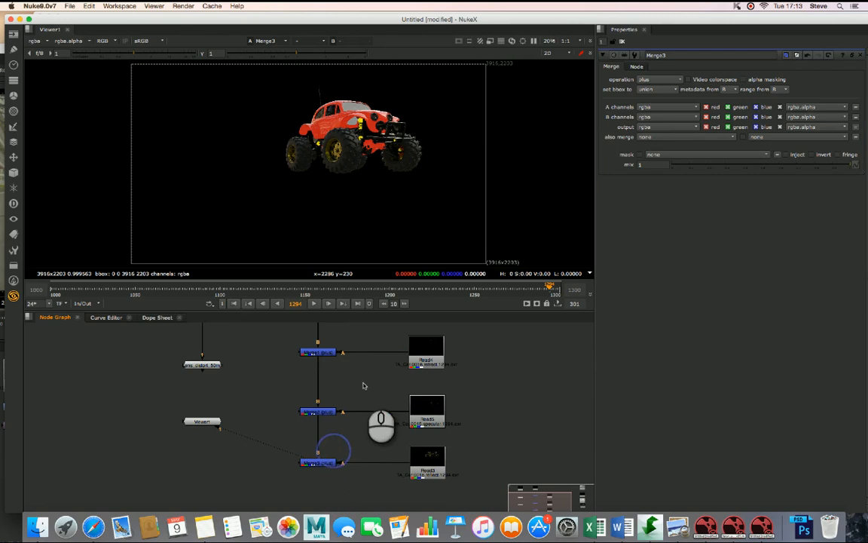
left_click_drag(363, 380, 370, 436, "alt")
left_click(322, 347)
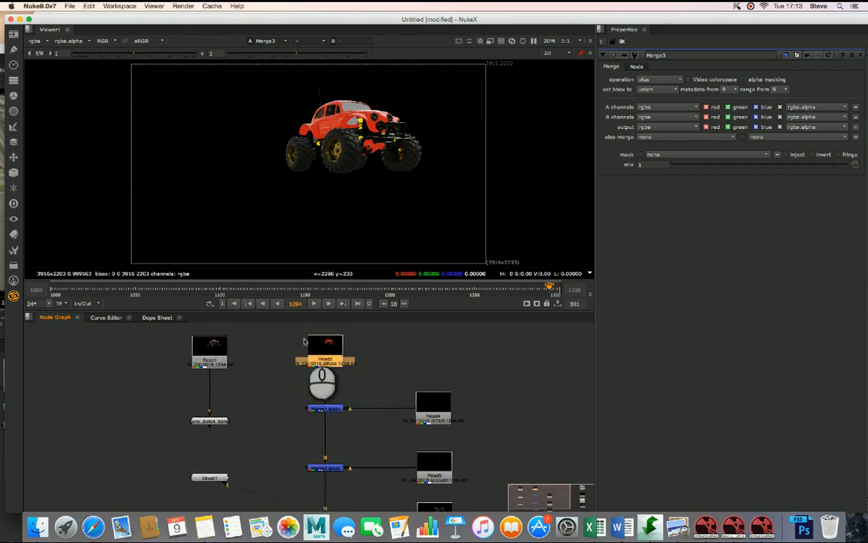
left_click(511, 379)
left_click_drag(510, 379, 505, 317, "alt")
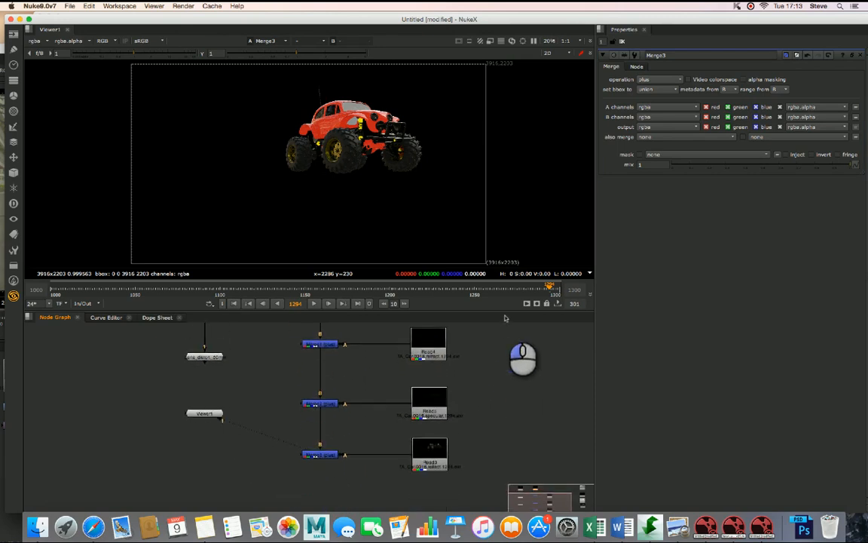
left_click(319, 455)
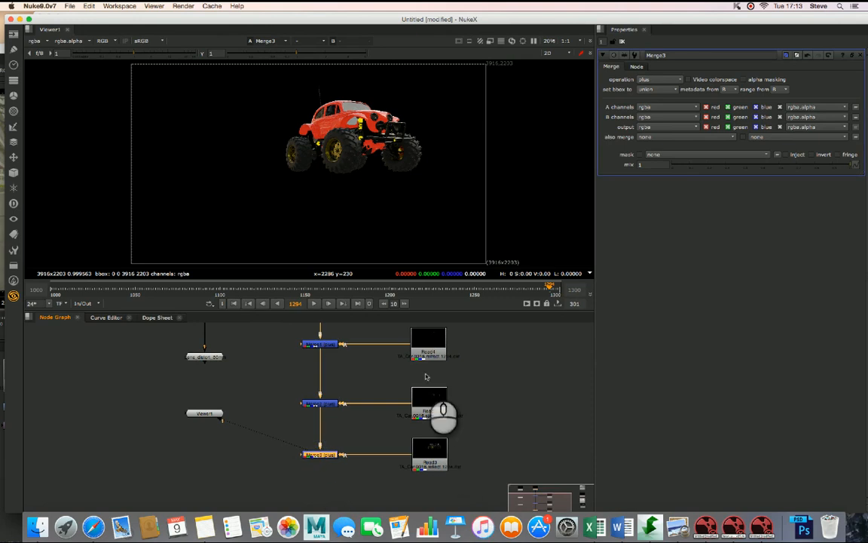
- Move the refract, specular and reflect Read nodes farther from their Merge nodes, keeping them aligned in one column
left_click_drag(400, 330, 484, 478)
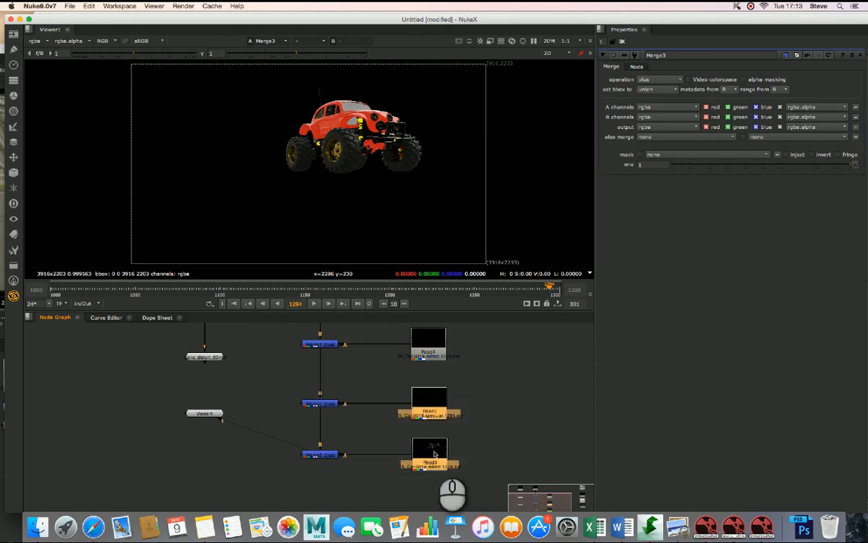
left_click_drag(413, 411, 471, 413)
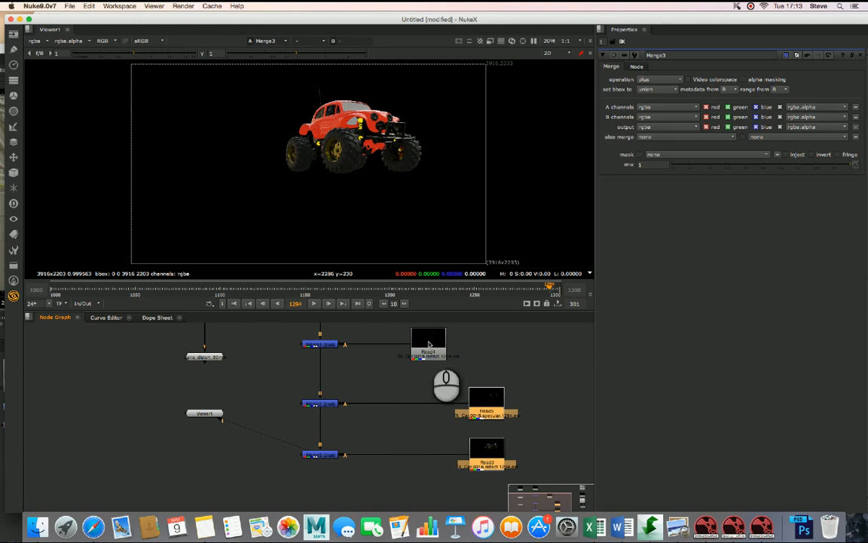
left_click_drag(428, 340, 487, 343)
left_click(384, 360)
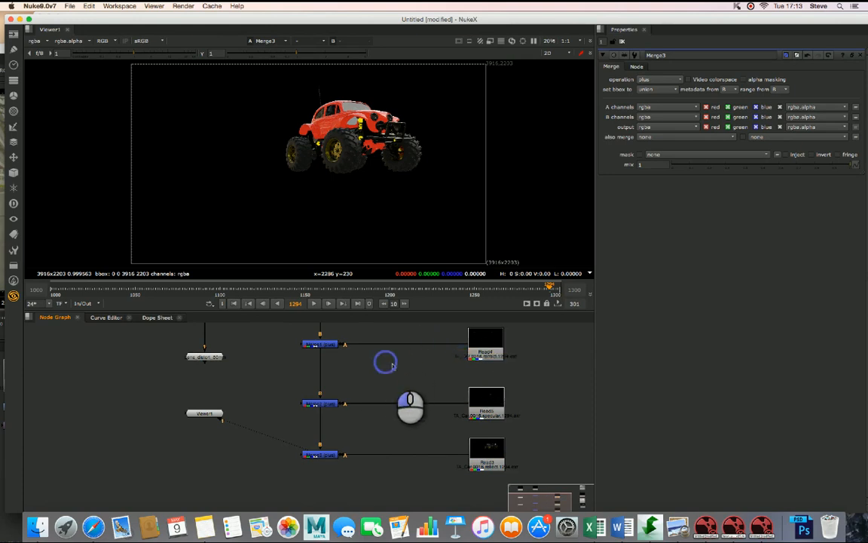
- Insert a Grade node on the connection between the refract Read node and Merge1
left_click_drag(404, 365, 397, 405, "alt")
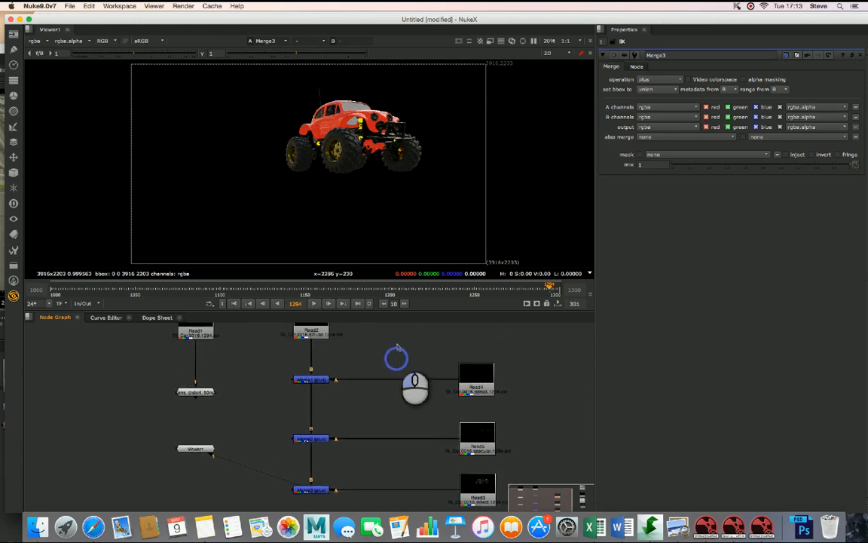
left_click(398, 400)
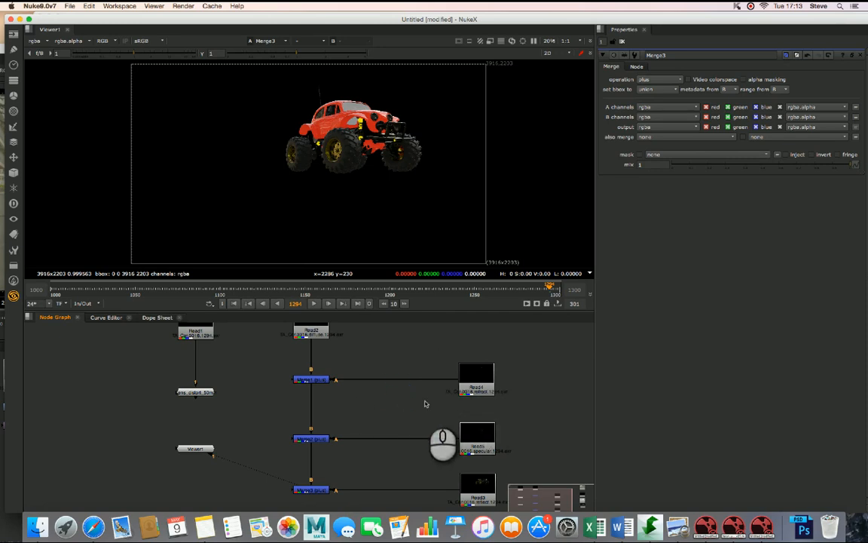
key("g")
left_click_drag(414, 401, 403, 397)
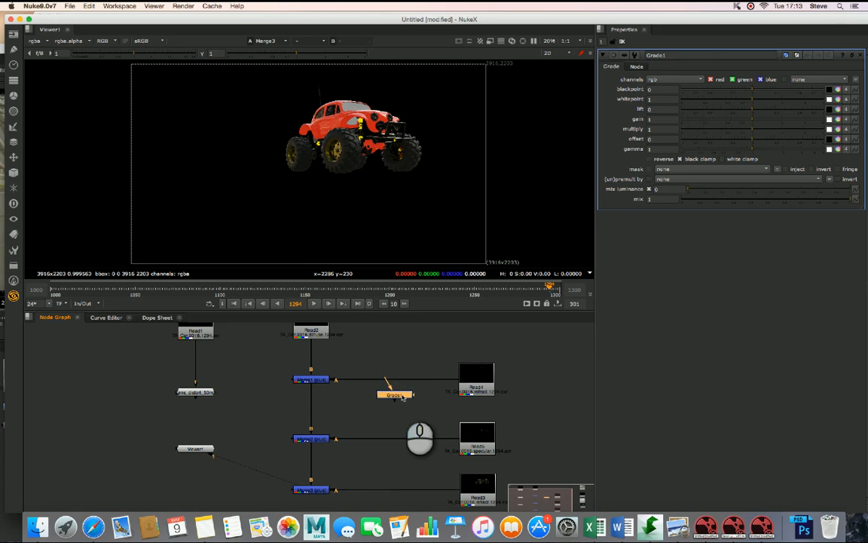
mouse_move(403, 398)
left_mouse_down()
mouse_move(396, 384)
mouse_move(408, 384)
left_mouse_up()
left_click(398, 406)
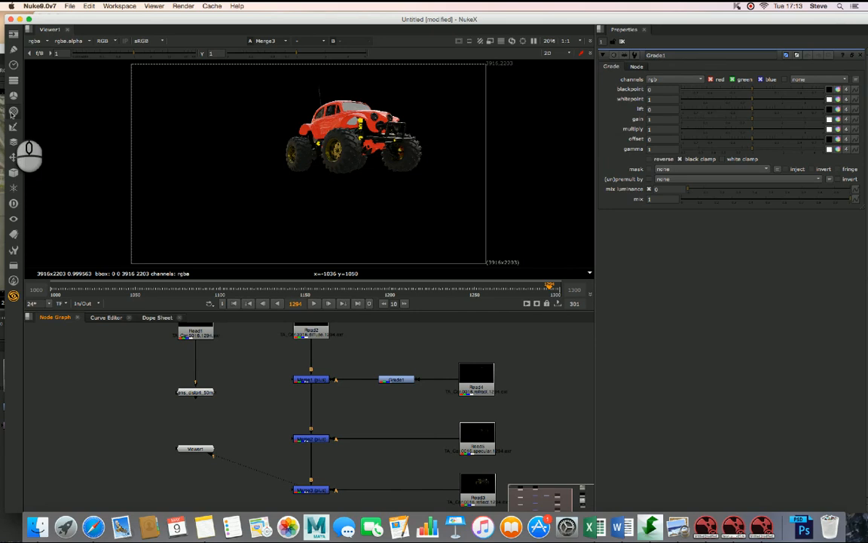
- Add a second Grade node by searching for it by name and insert it between the specular Read node and Merge2
left_click(13, 102)
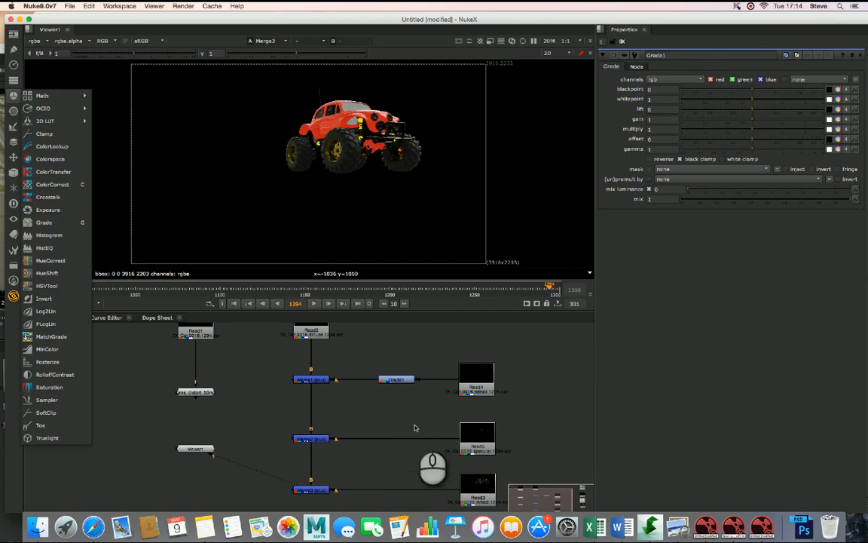
left_click(366, 362)
key("Tab")
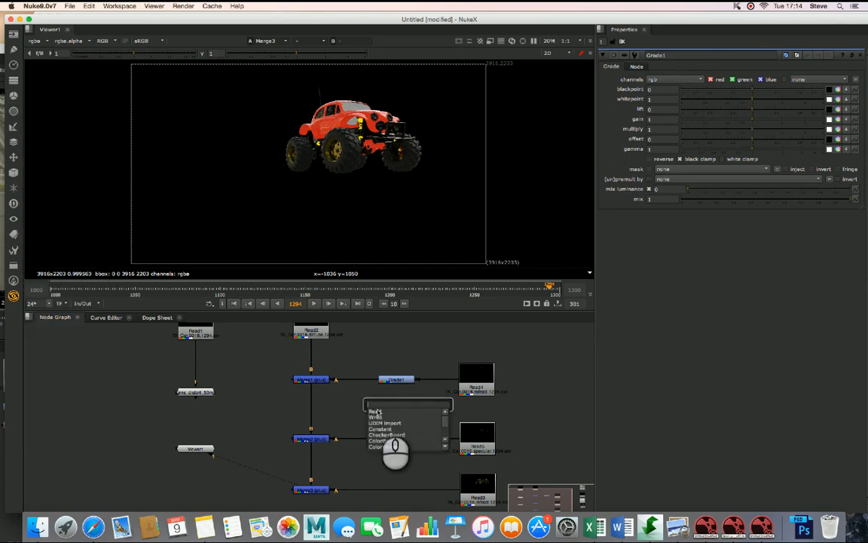
type("gra")
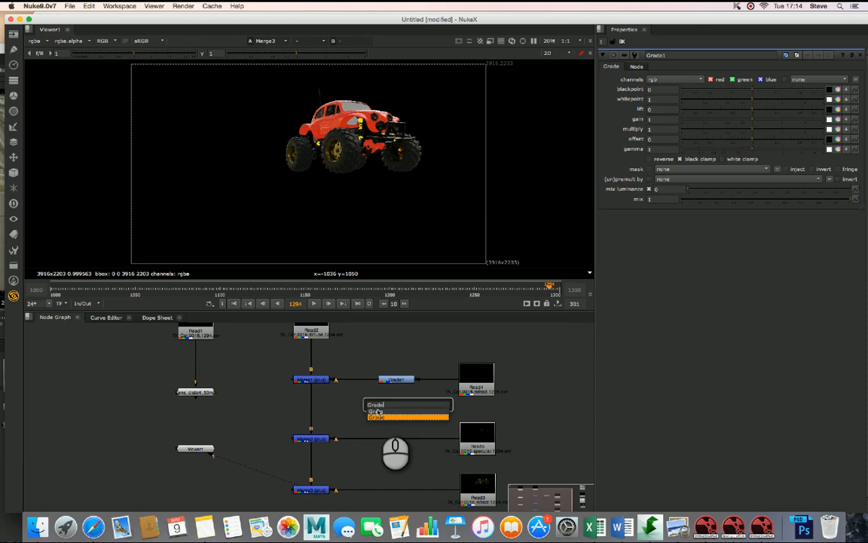
left_click(423, 421)
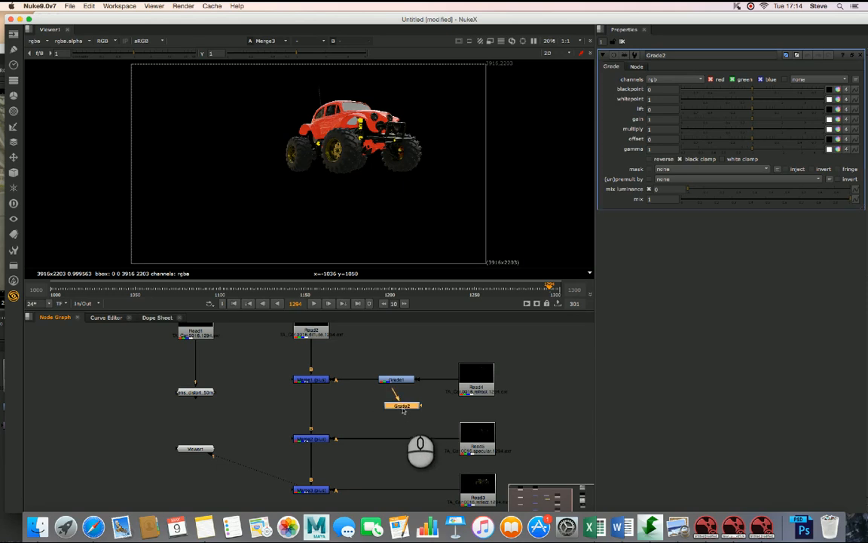
left_click_drag(401, 407, 408, 490)
- Insert one Grade node between the reflect Read node and Merge3, and another between the diffuse Read node and Merge1
left_click(397, 466)
key("g")
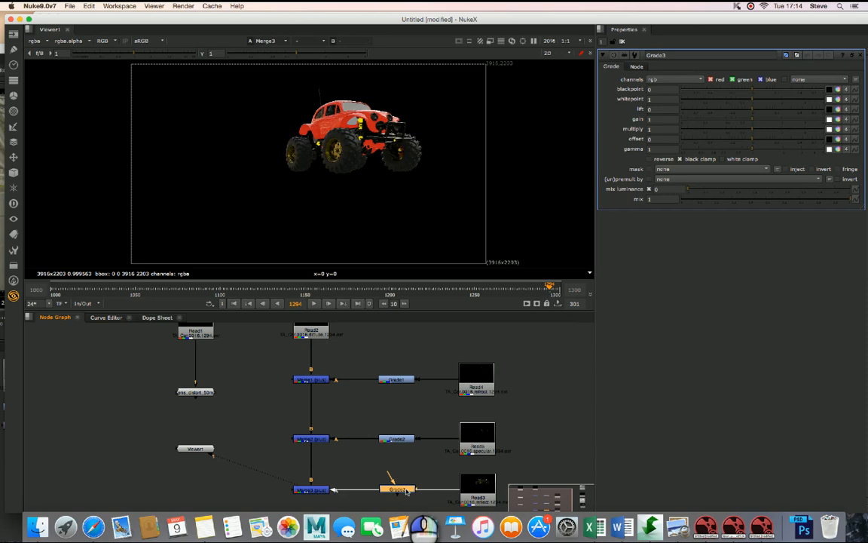
left_click(377, 321)
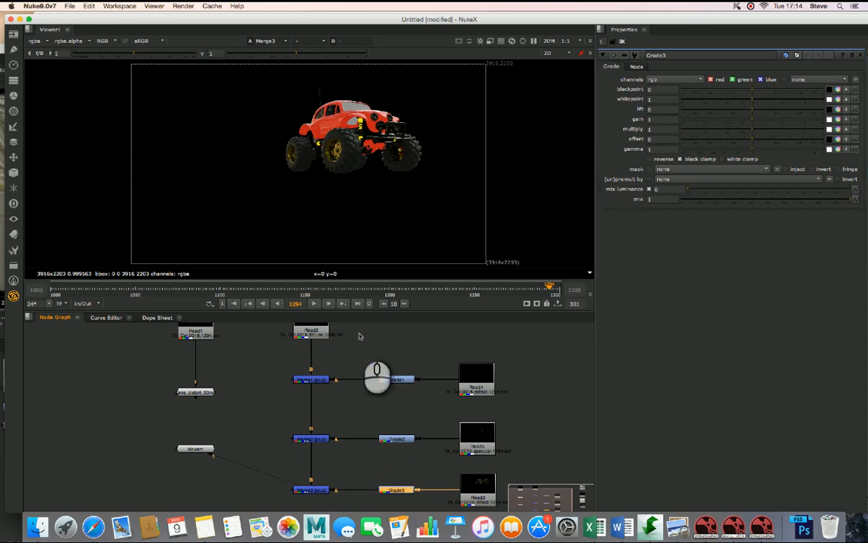
key("g")
left_click_drag(368, 333, 319, 359)
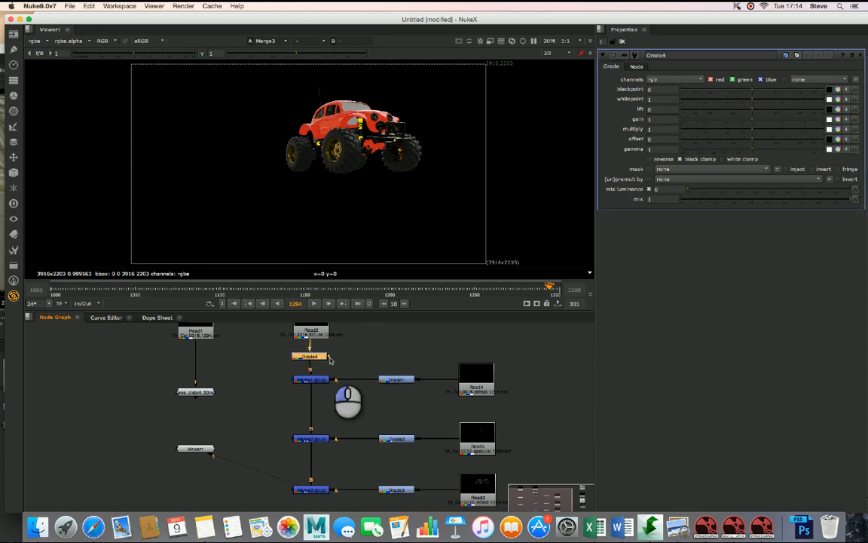
- Open the settings of Grade3 on the reflect pass and examine its multiply and gamma controls
left_click(411, 379)
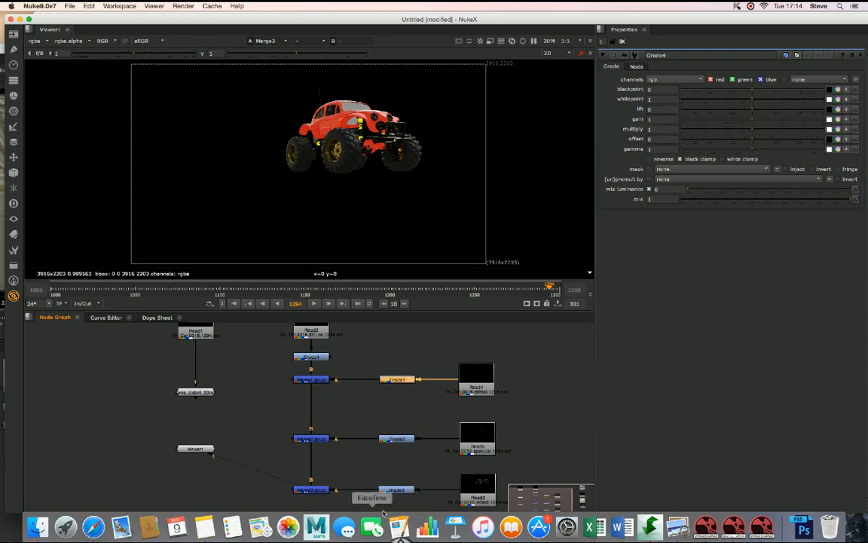
double_click(395, 488)
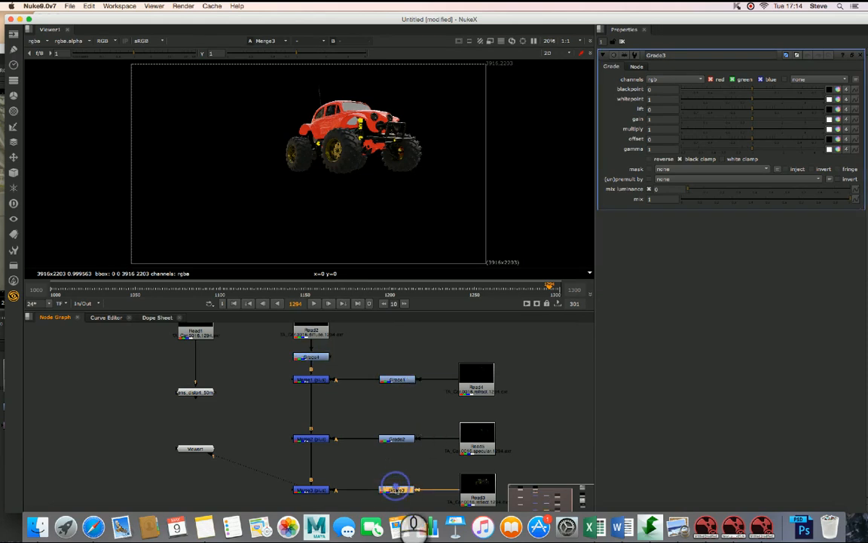
left_click(479, 485)
left_click(398, 489)
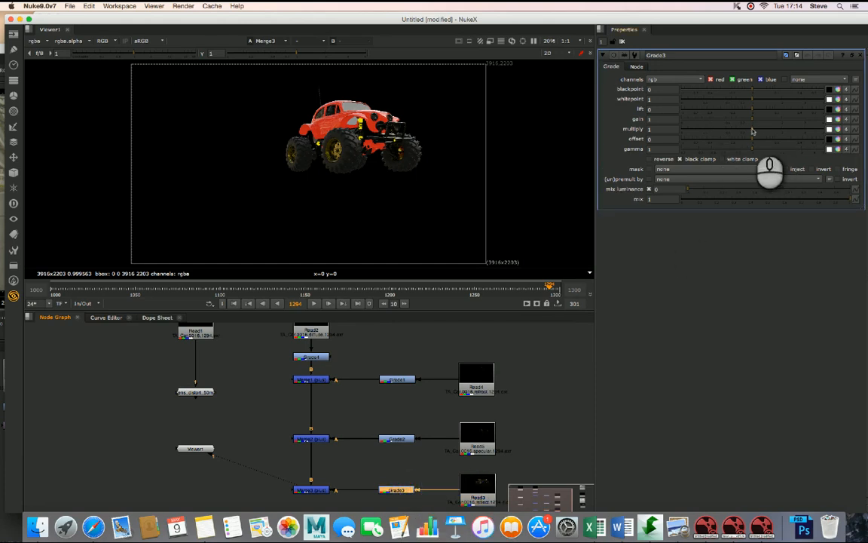
mouse_move(752, 132)
left_mouse_down()
mouse_move(692, 133)
mouse_move(797, 131)
mouse_move(753, 135)
left_mouse_up()
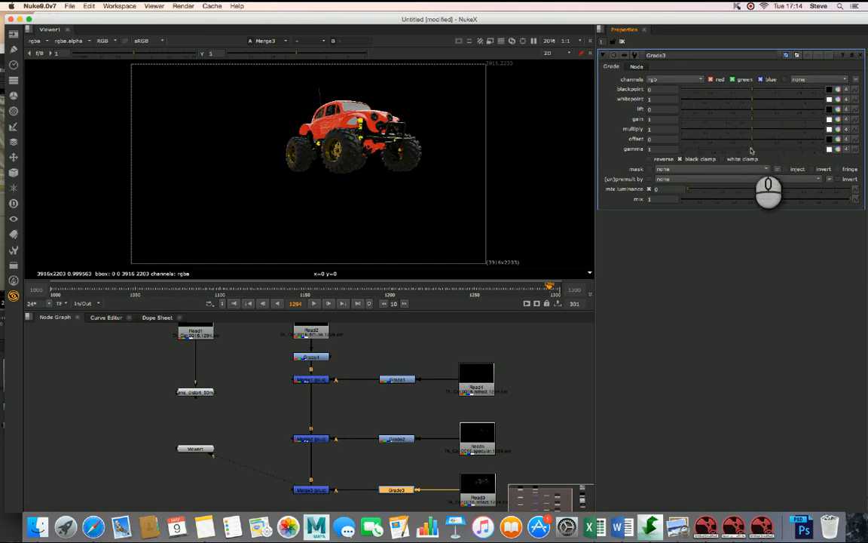
left_click_drag(752, 148, 753, 151)
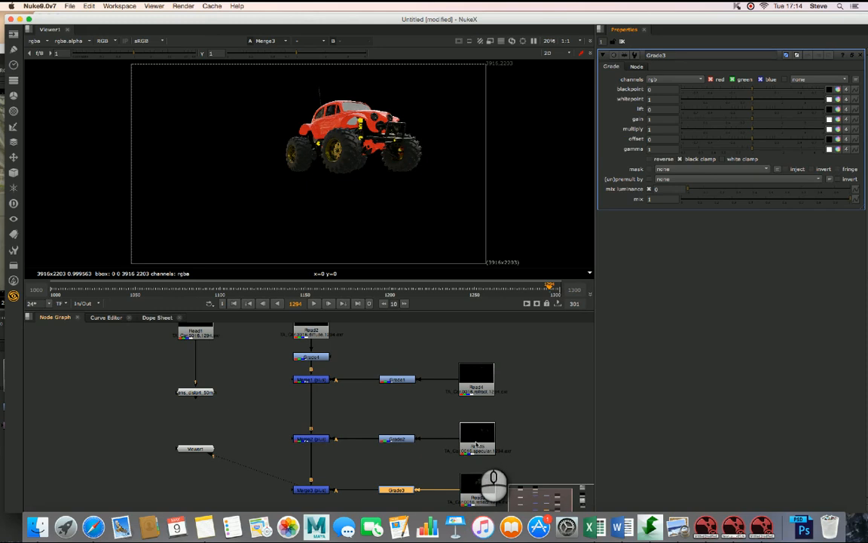
- Open the settings of Grade2 on the specular pass and examine its multiply control
left_click(476, 446)
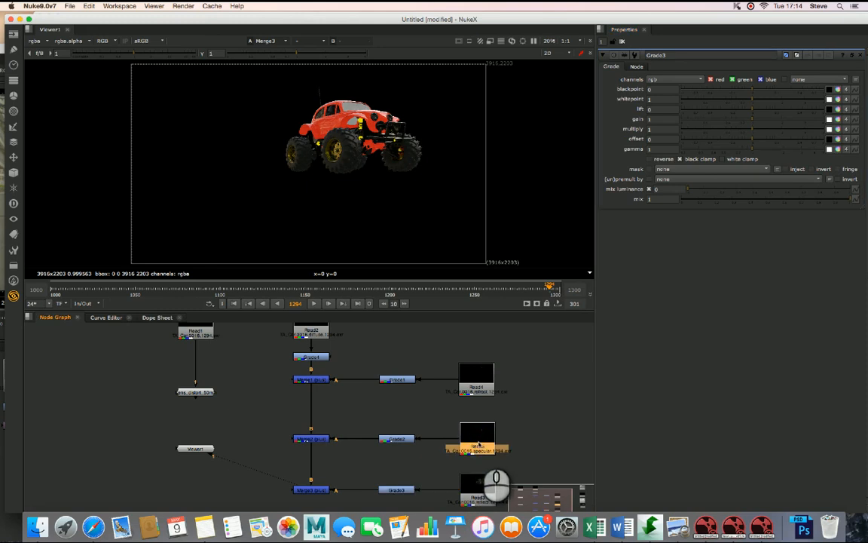
double_click(397, 438)
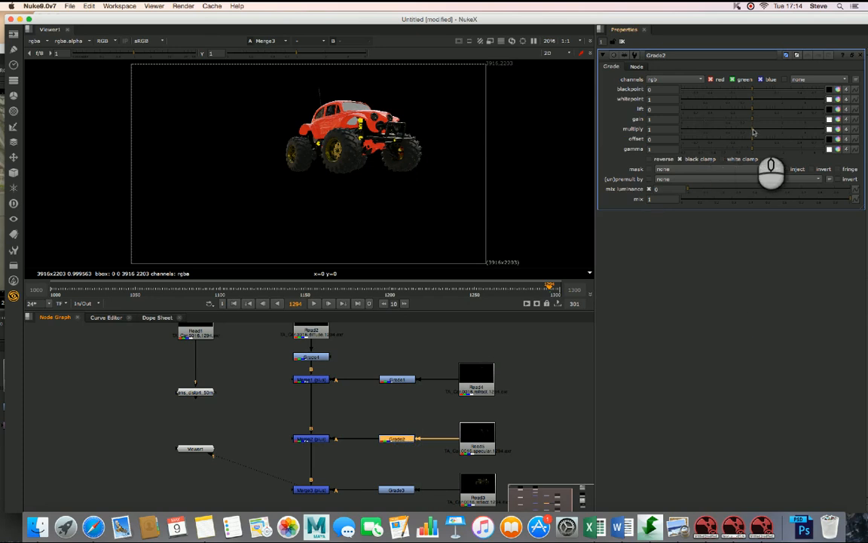
mouse_move(752, 129)
left_mouse_down()
mouse_move(801, 132)
mouse_move(701, 133)
mouse_move(800, 134)
mouse_move(752, 135)
left_mouse_up()
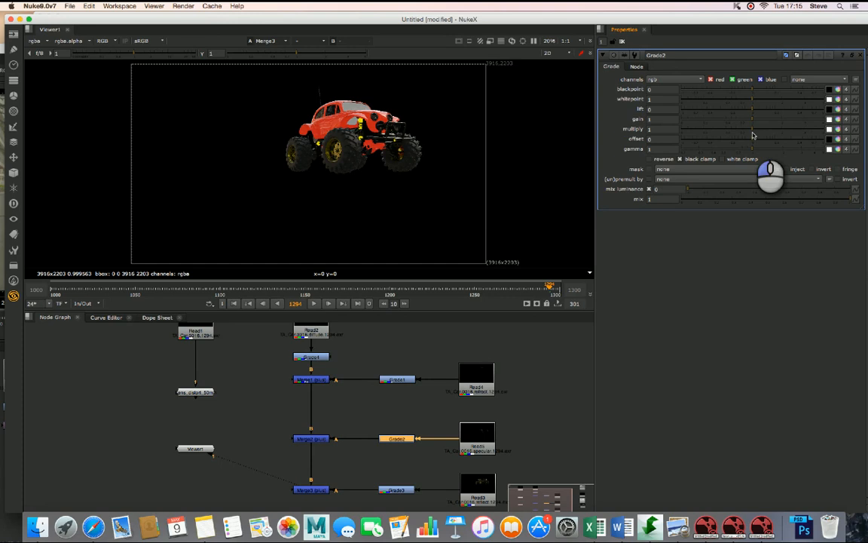
- Try a Blur node with size 5 between the reflect Read node and Grade3, and delete it again
left_click(390, 360)
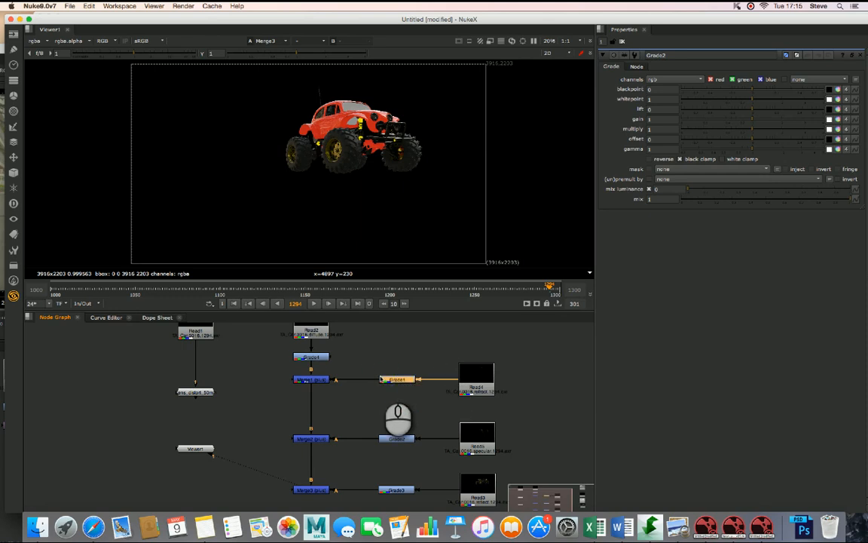
key("b")
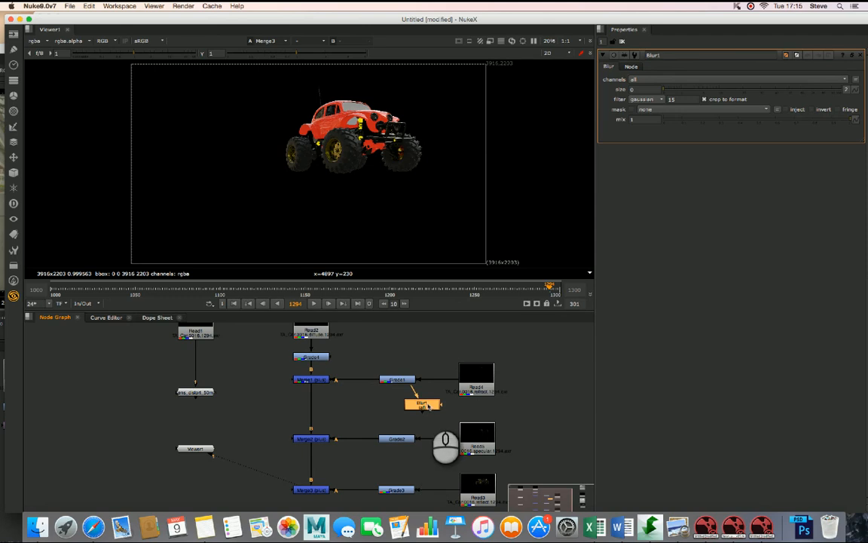
left_click_drag(429, 407, 371, 490)
left_click(438, 489)
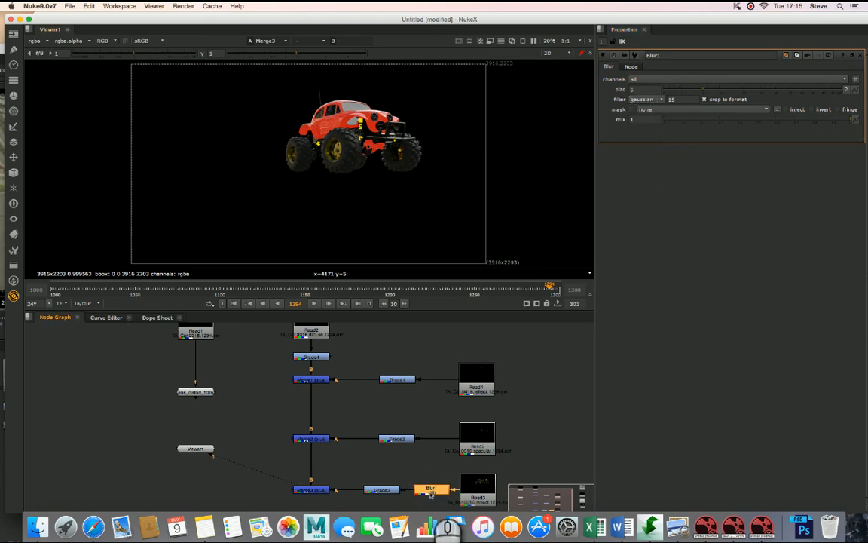
key("Delete")
- Realign the reflect, specular and refract Grade nodes in one column
left_click_drag(390, 491, 407, 494)
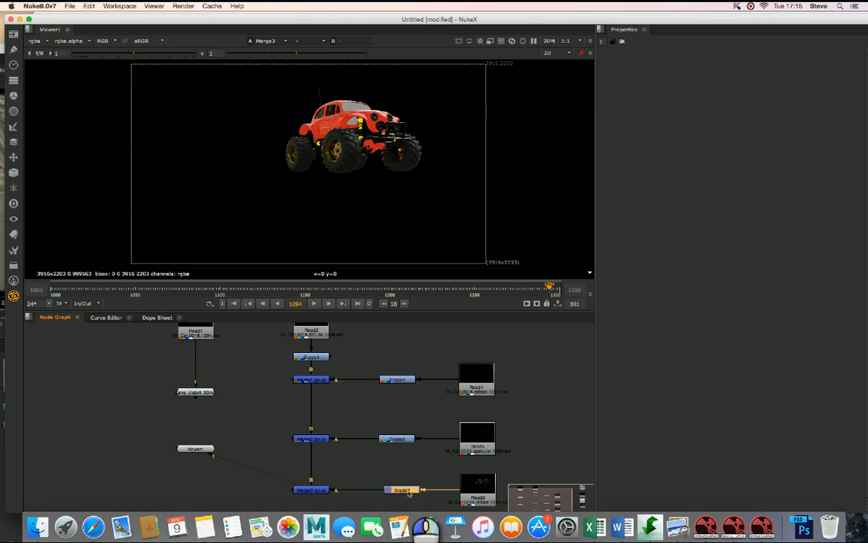
left_click(392, 440)
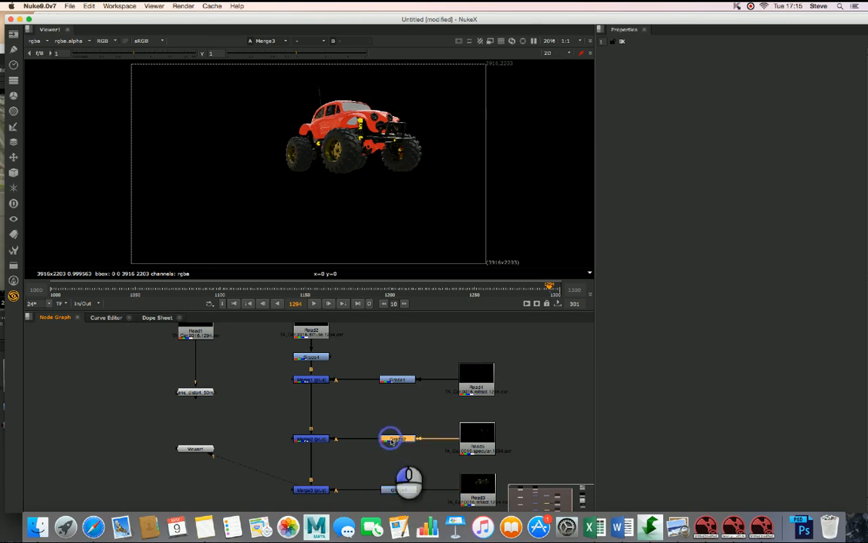
left_click(397, 380)
- View the refract Read node, check its alpha channel, and switch the viewer back to RGB
left_click(474, 386)
key("1")
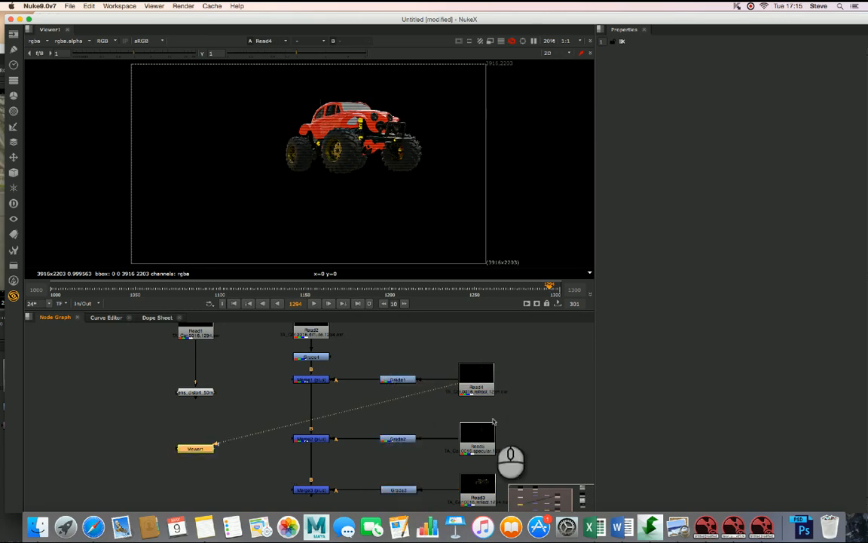
left_click(106, 41)
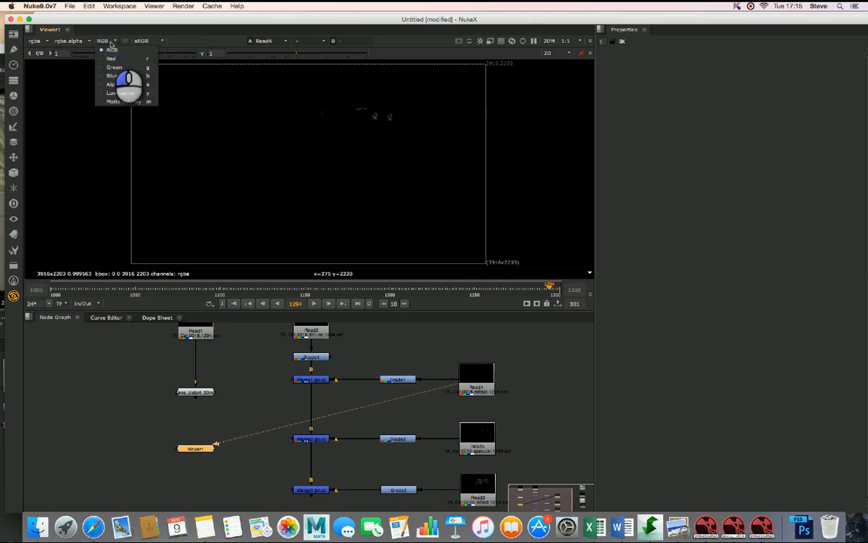
left_click(113, 83)
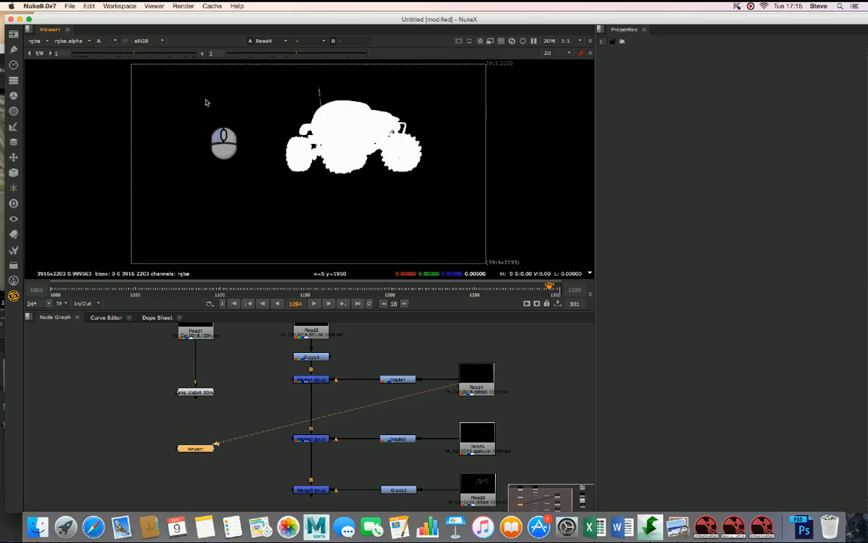
left_click(110, 41)
left_click(113, 58)
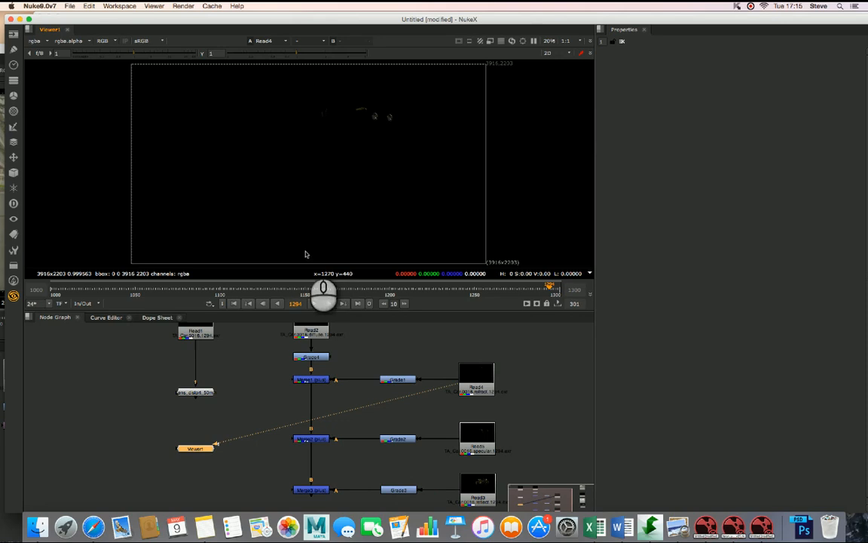
- Move the refract, specular and reflect Read nodes together farther from their Grade nodes
left_click(502, 338)
left_click(473, 370)
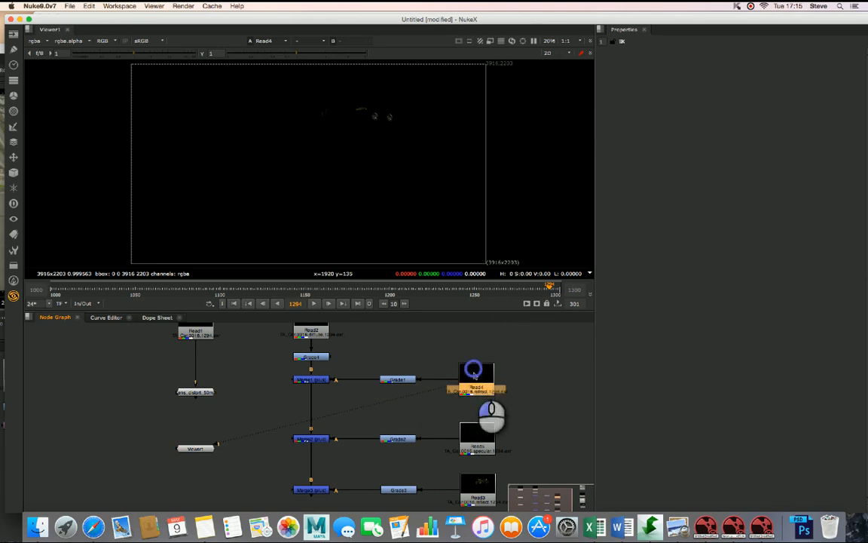
left_click(476, 436, "shift")
left_click(478, 484, "shift")
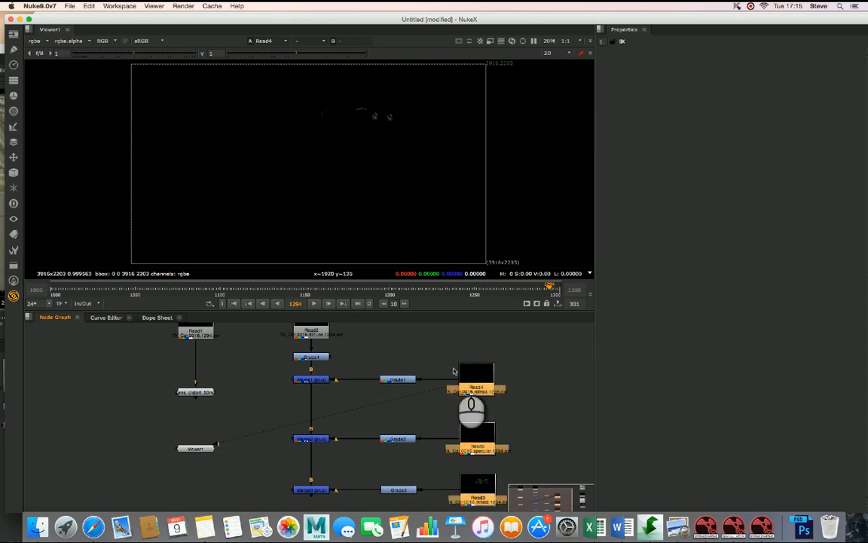
left_click_drag(473, 372, 516, 375)
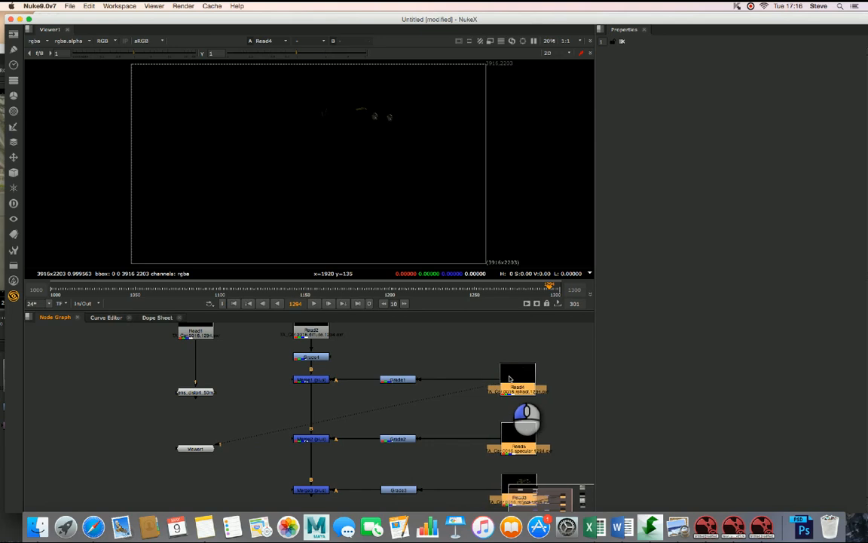
- Add an Unpremult node by searching for it by name and insert it between the refract Read node and Grade1
left_click(468, 356)
key("Tab")
type("unp")
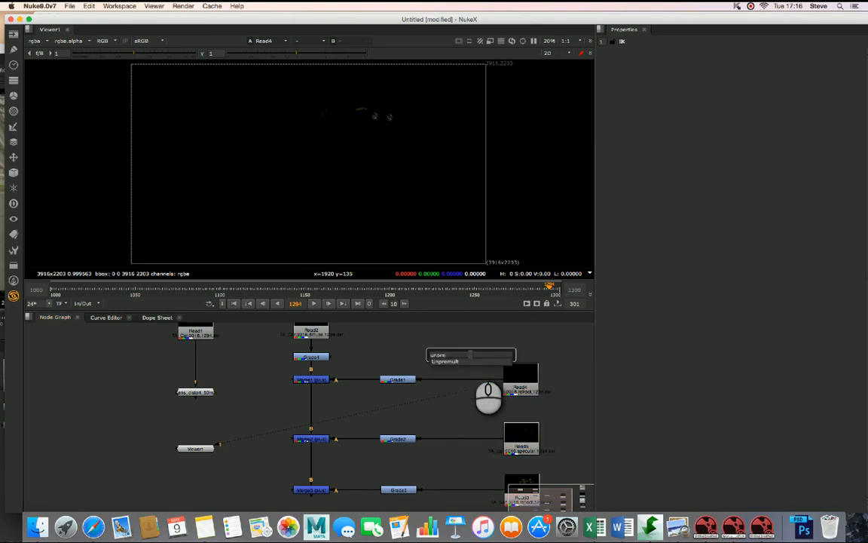
key("Return")
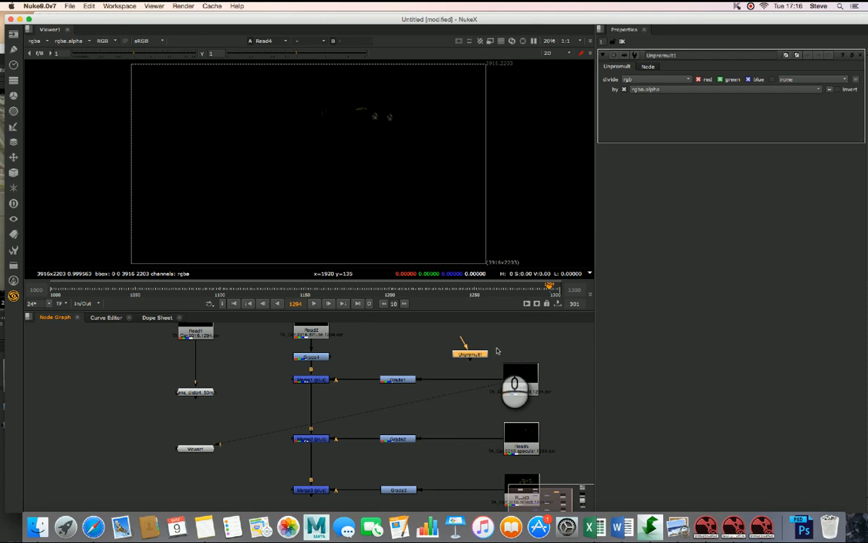
left_click_drag(474, 359, 472, 383)
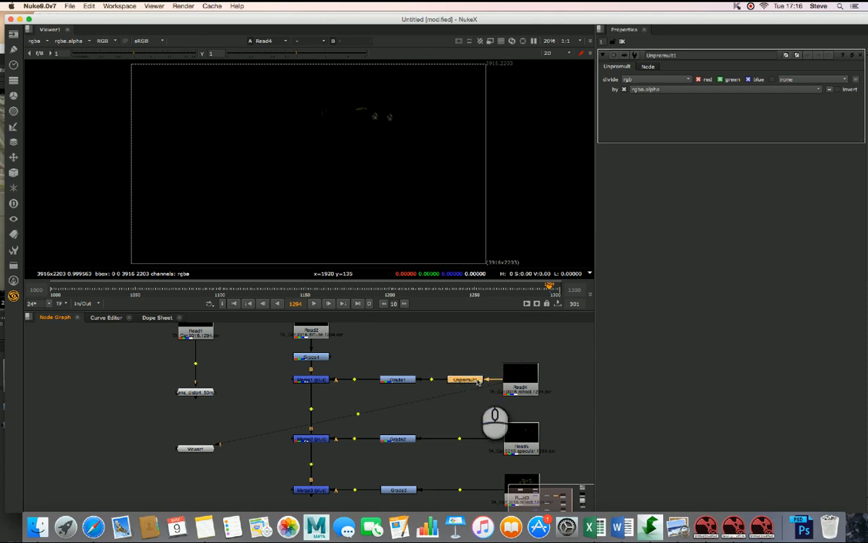
left_click_drag(478, 382, 476, 383)
- Paste two copies of the Unpremult node, inserting one before Grade2 on the specular pass and one before Grade3 on the reflect pass
key("super+v")
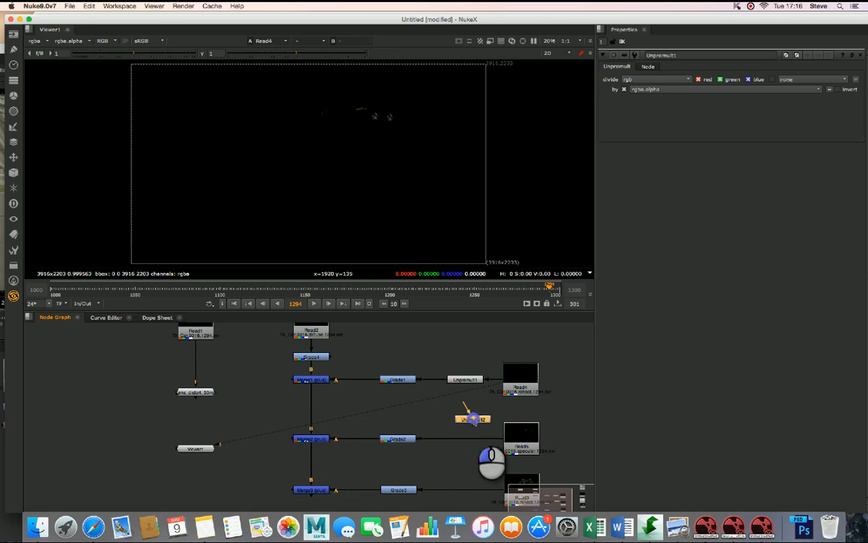
left_click_drag(472, 419, 468, 441)
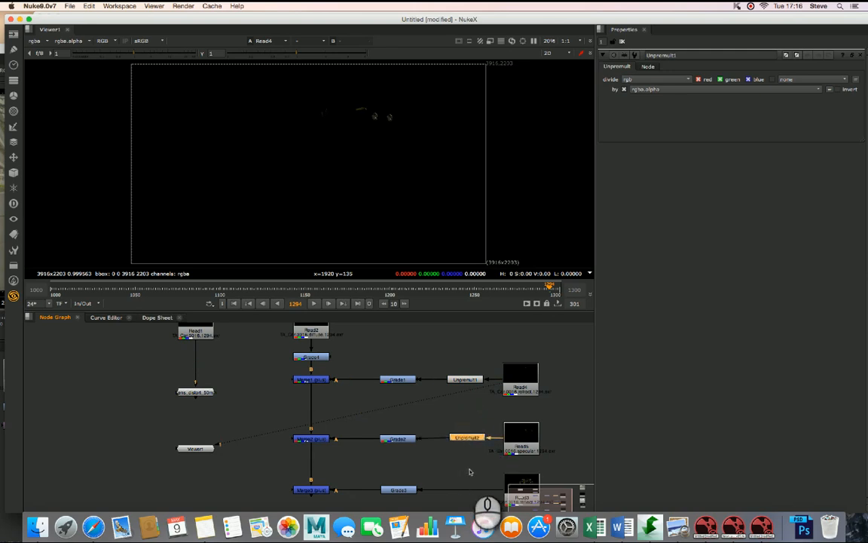
left_click(470, 469)
key("super+v")
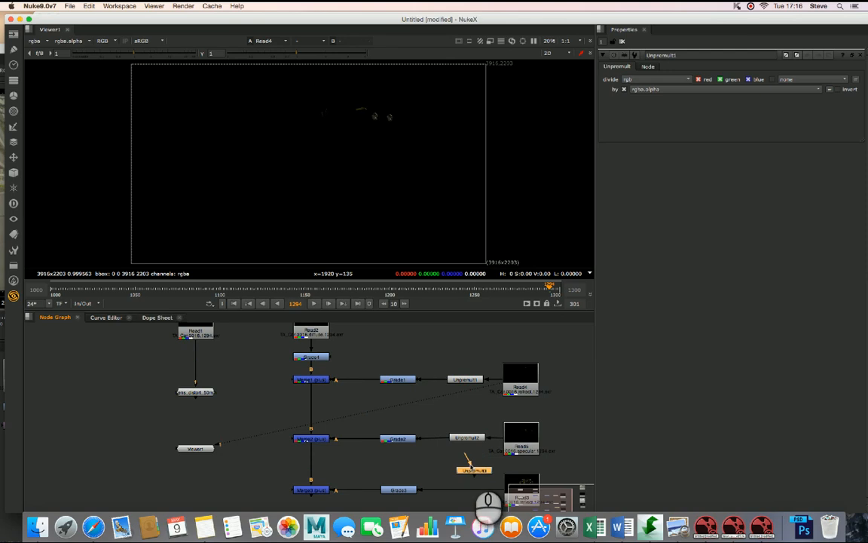
left_click_drag(464, 455, 466, 491)
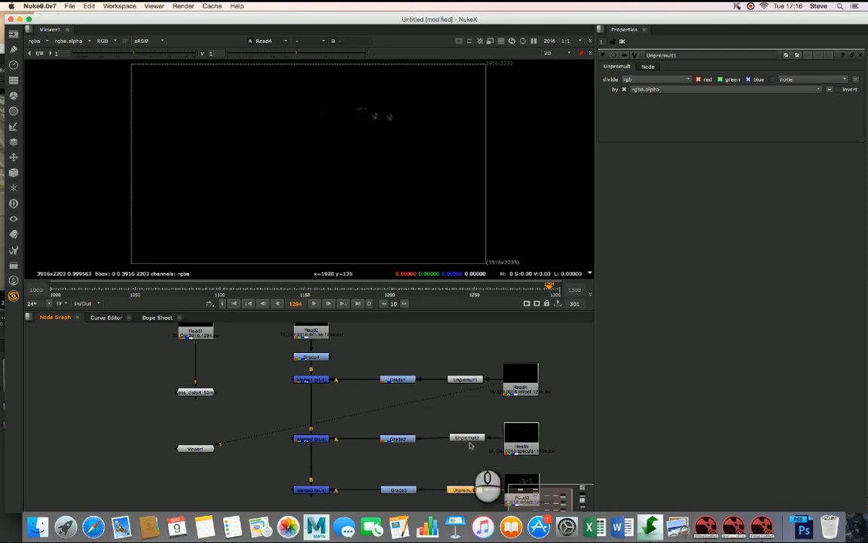
- Examine the settings of the reflect Read node and of the Unpremult node on the refract pass
double_click(520, 481)
left_click(522, 441)
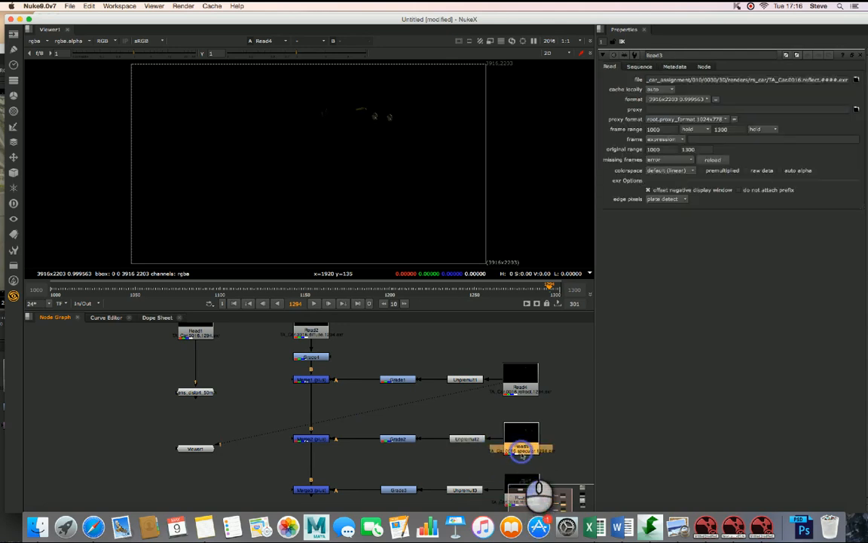
left_click(517, 377)
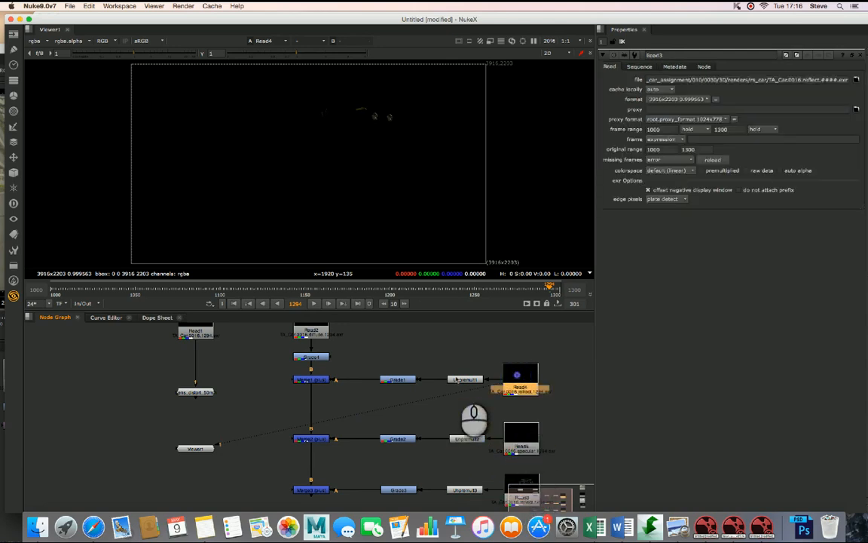
double_click(463, 379)
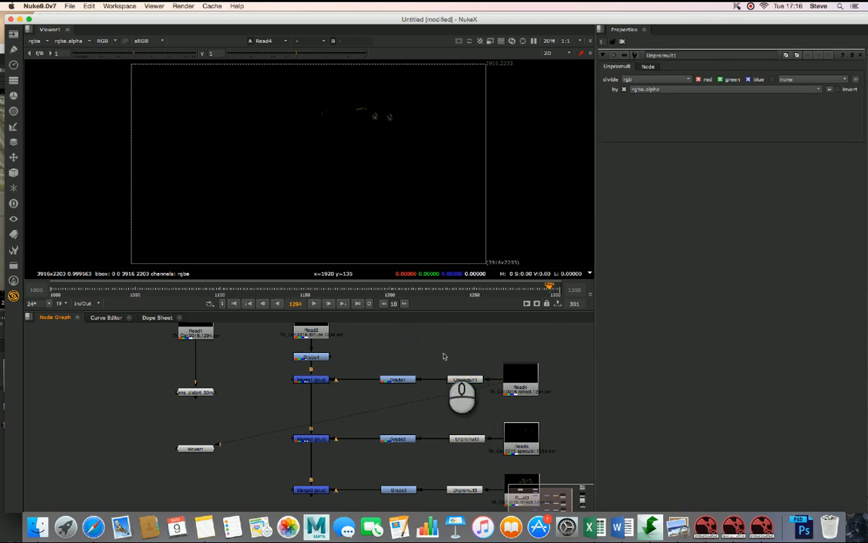
- Make room below the diffuse Read node and insert a pasted copy of the Unpremult node between it and Grade4
left_click(460, 379)
left_click(392, 349)
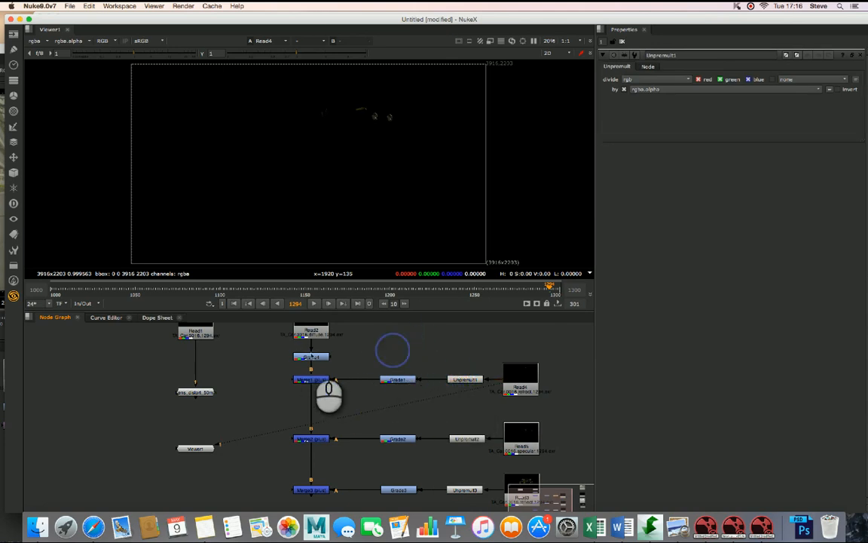
left_click_drag(312, 357, 321, 350)
left_click(343, 349)
key("super+v")
left_click(305, 349)
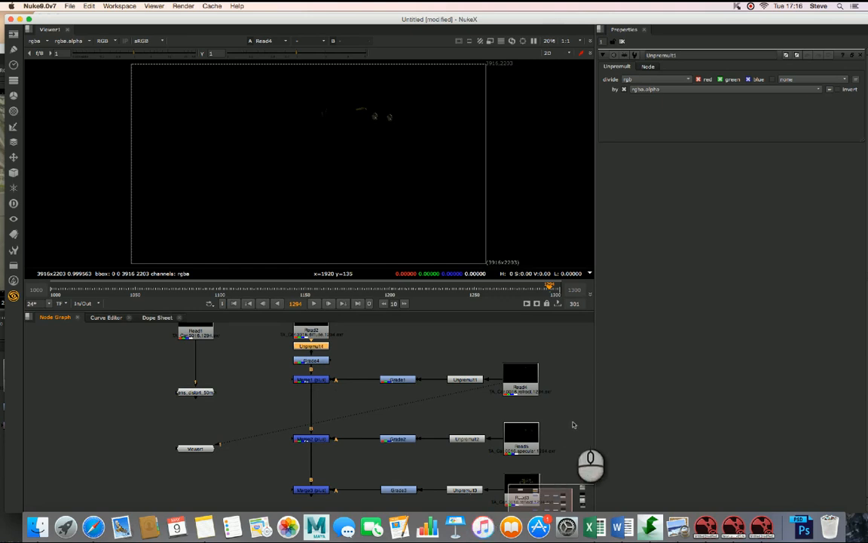
- Show the output of Merge3 in the viewer to check the combined car passes
middle_click_drag(572, 422, 491, 394)
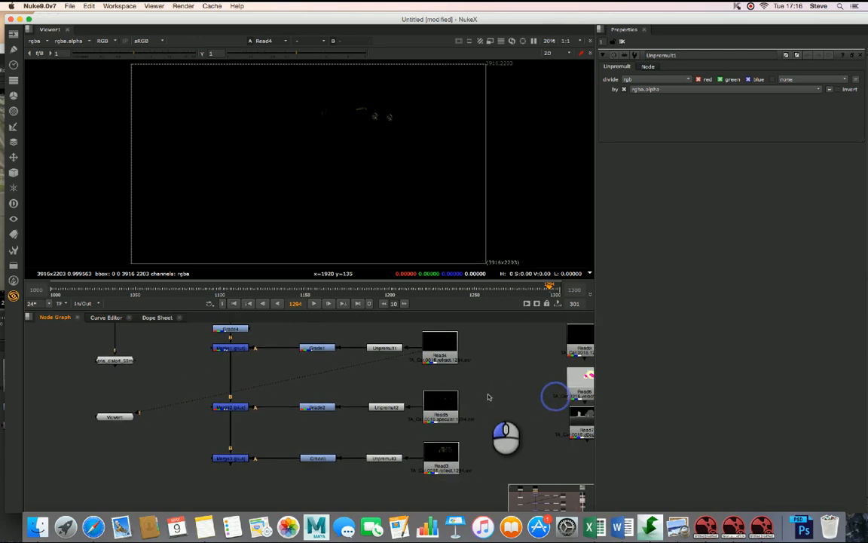
left_click(230, 459)
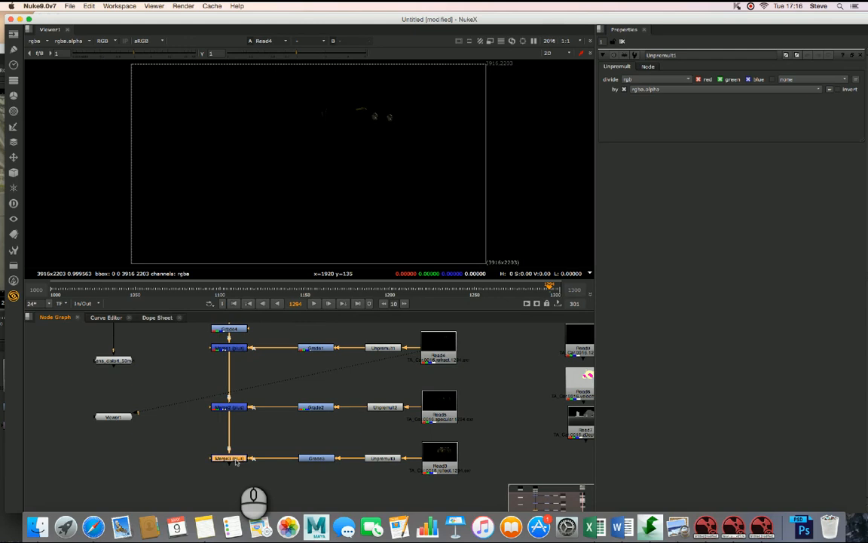
key("1")
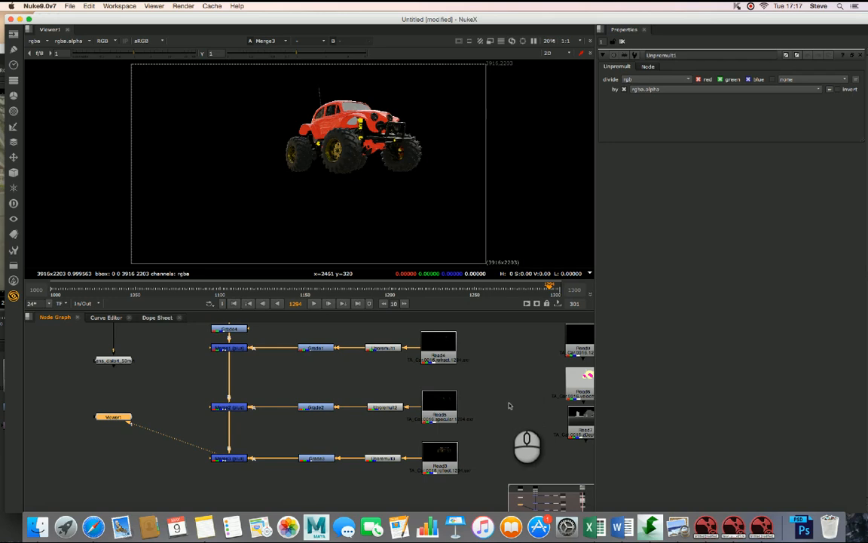
- Add a Backdrop node and resize it to enclose the diffuse, refract, specular and reflect branches with their merges
scroll(509, 406, "down", 2)
scroll(509, 405, "down", 2)
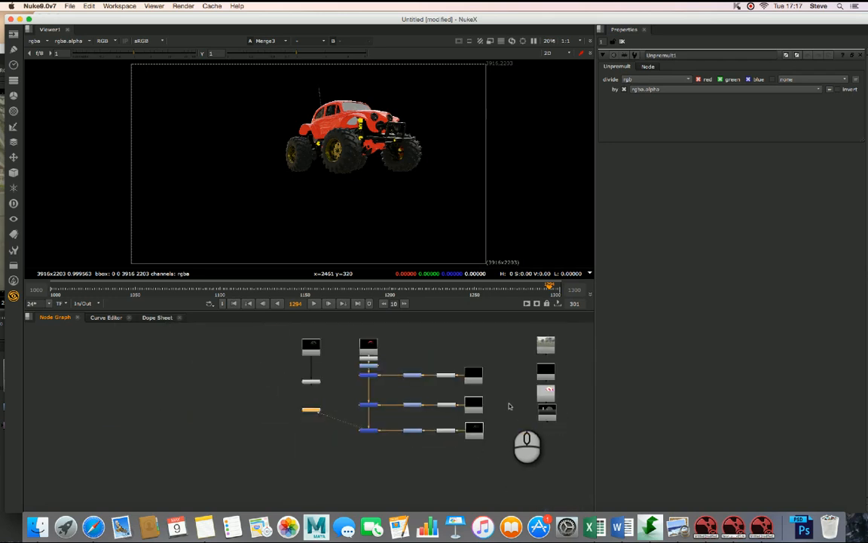
left_click(509, 404)
left_click(13, 265)
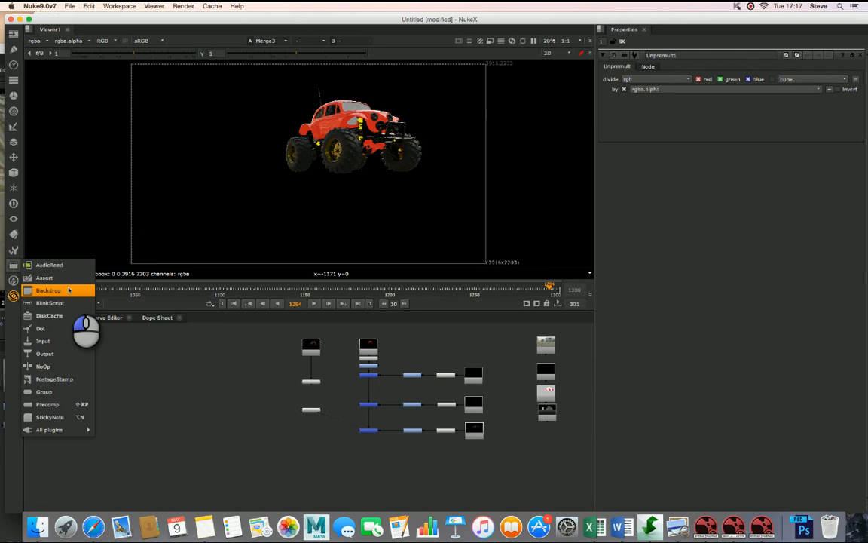
left_click(68, 289)
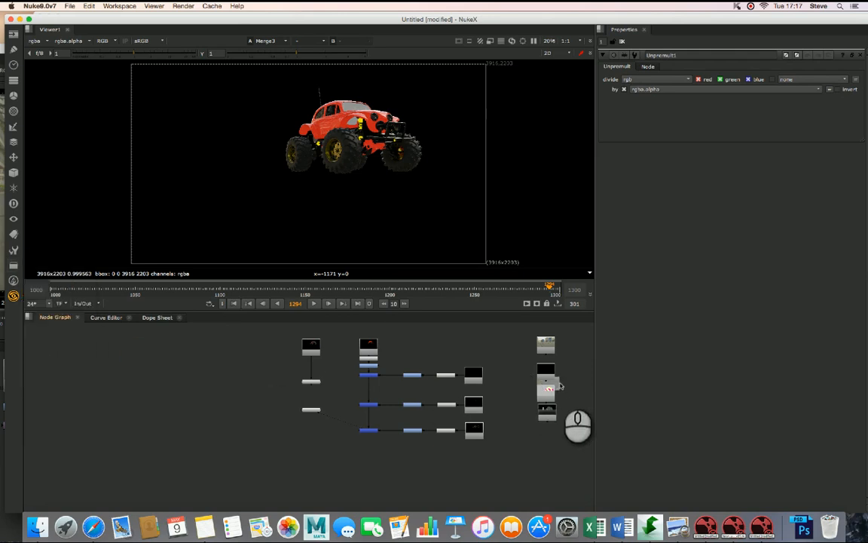
left_click_drag(560, 383, 498, 453)
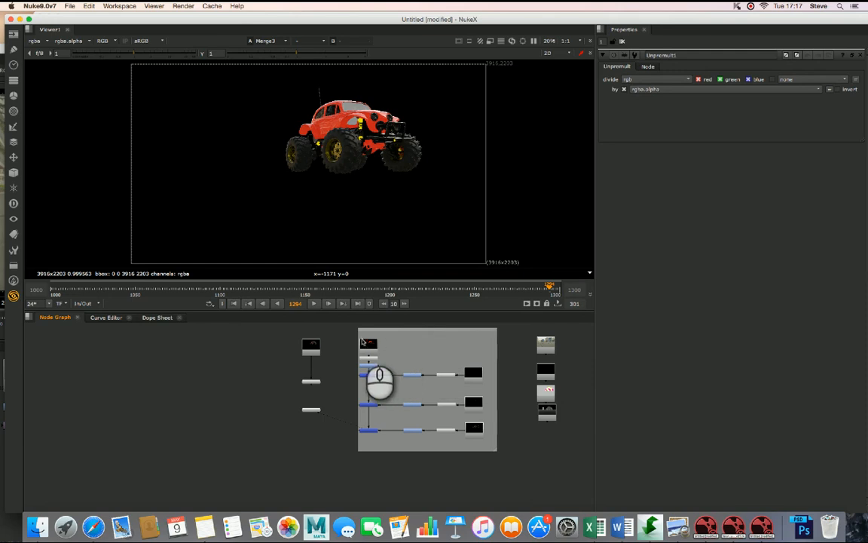
- Centre the render pass nodes inside the backdrop and shift the backdrop together with its contents slightly
left_click_drag(360, 339, 490, 446)
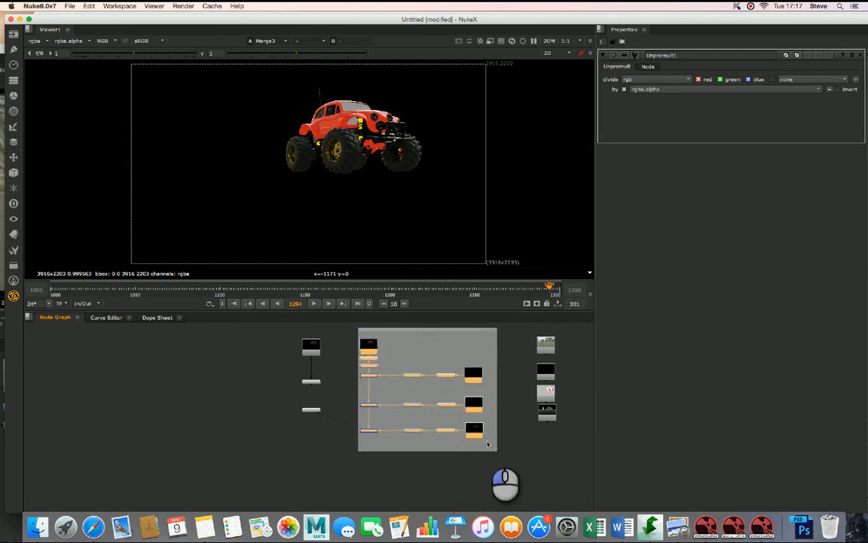
left_click_drag(479, 403, 486, 413)
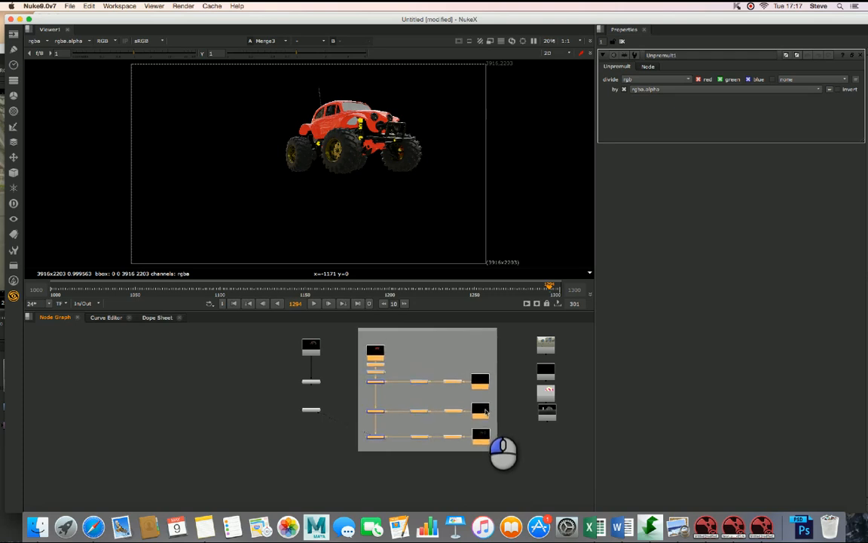
left_click(448, 353)
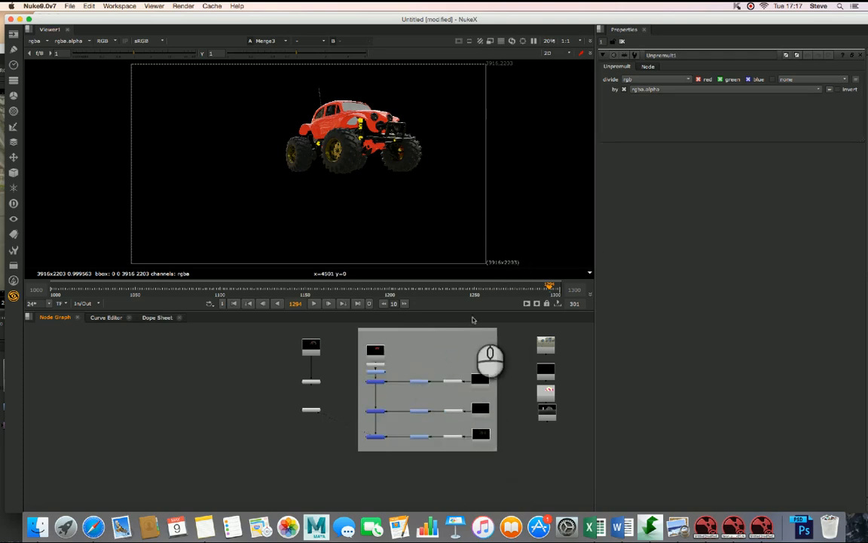
left_click_drag(418, 328, 405, 333)
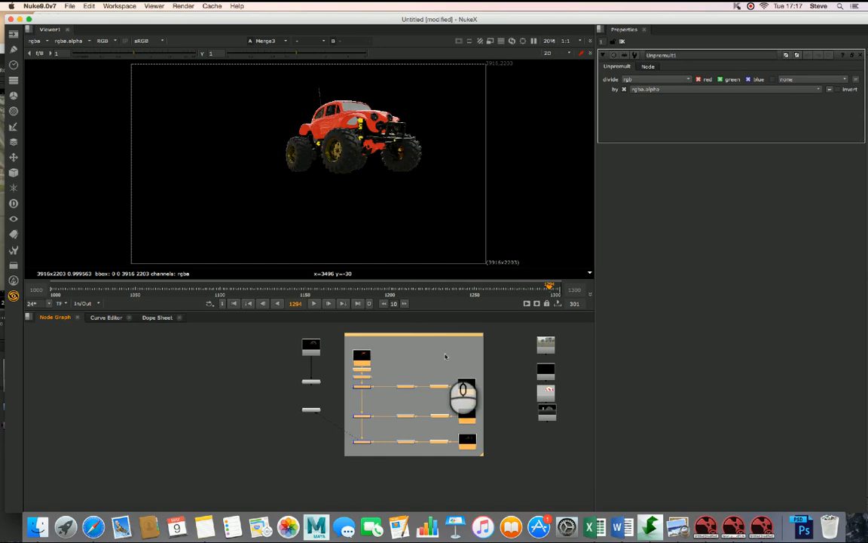
- Label the backdrop "Assemble Render Elements" with font size 36, and nudge it sideways with its nodes
left_click(448, 334)
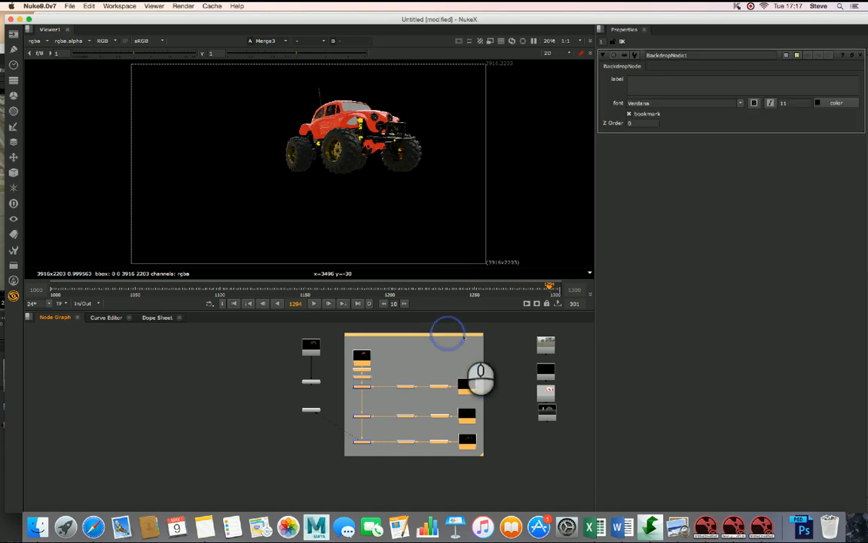
left_click(639, 79)
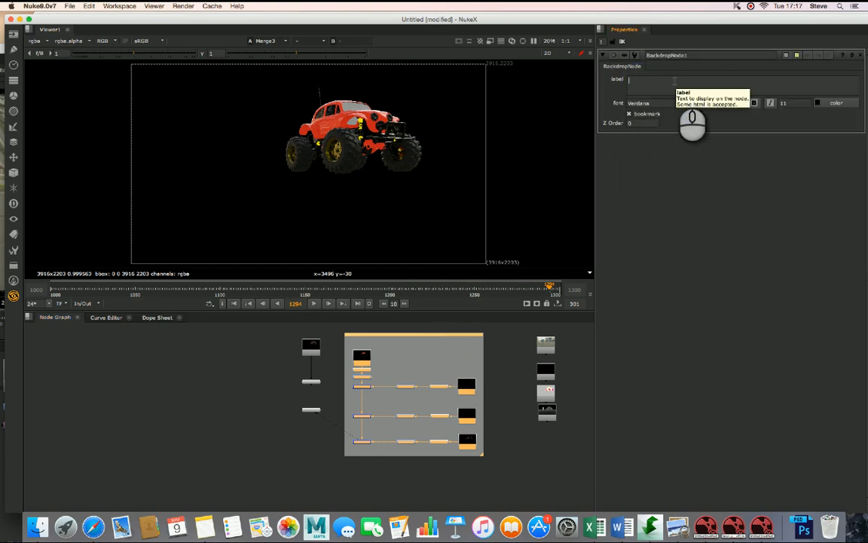
type("Assi")
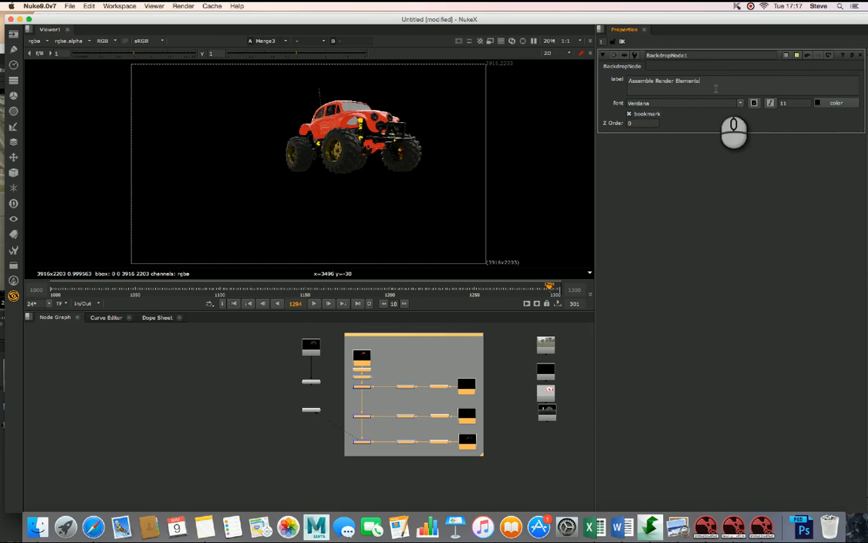
left_click(801, 102)
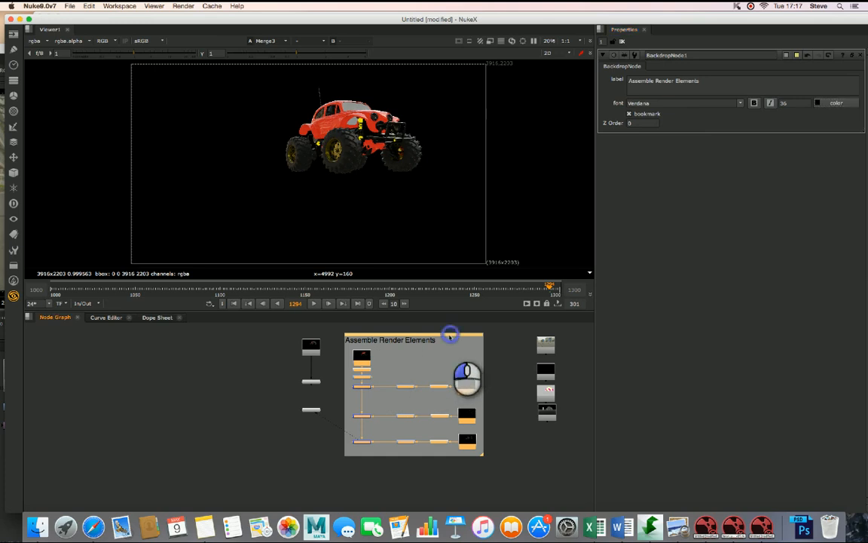
left_click_drag(450, 335, 440, 334)
left_click(444, 459)
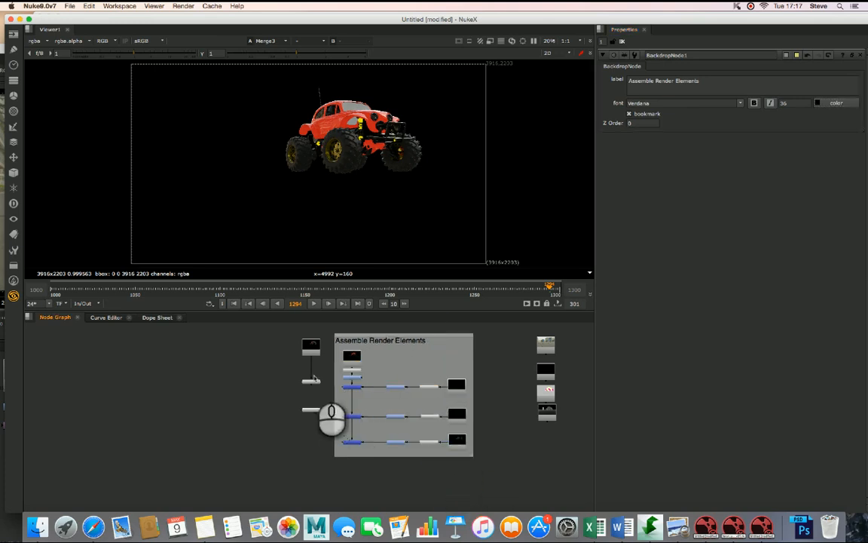
- Move the separate Read node, its lens distortion node and the Viewer node well away from the backdrop, stacked in a column
left_click_drag(274, 337, 319, 430)
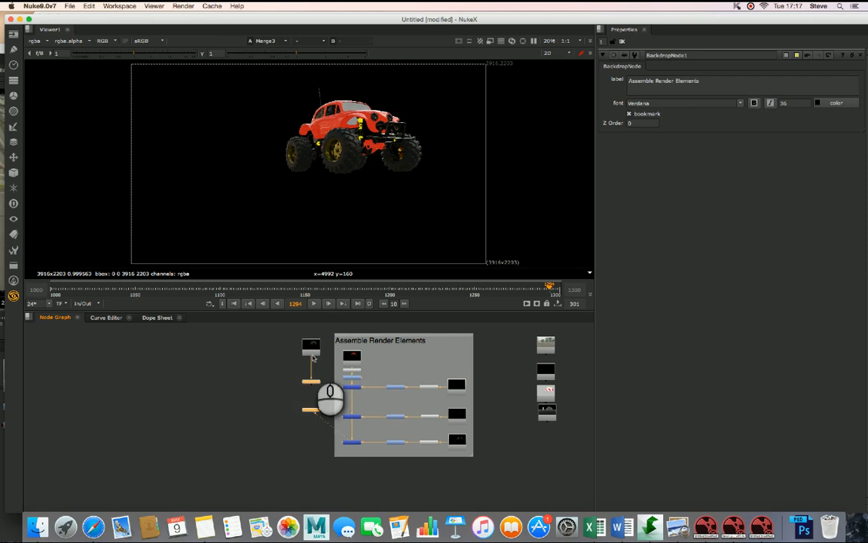
left_click_drag(313, 348, 190, 347)
left_click_drag(308, 381, 187, 375)
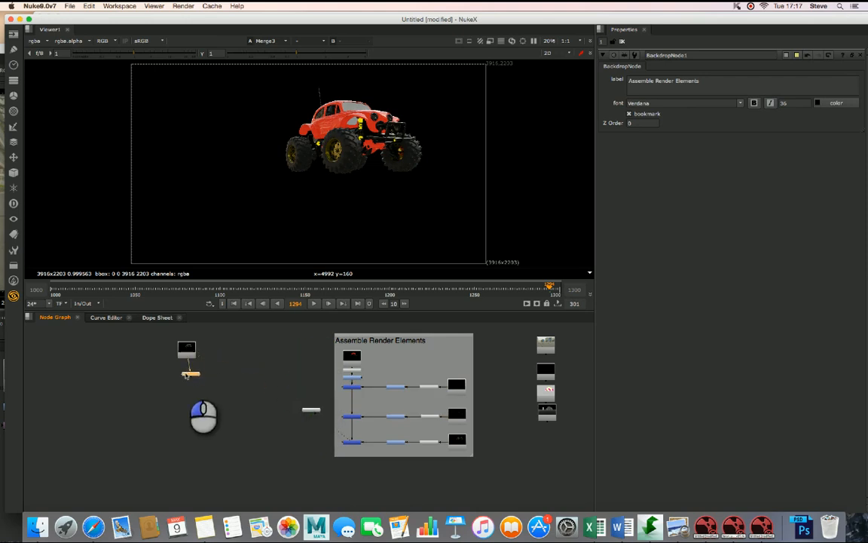
left_click_drag(310, 409, 188, 393)
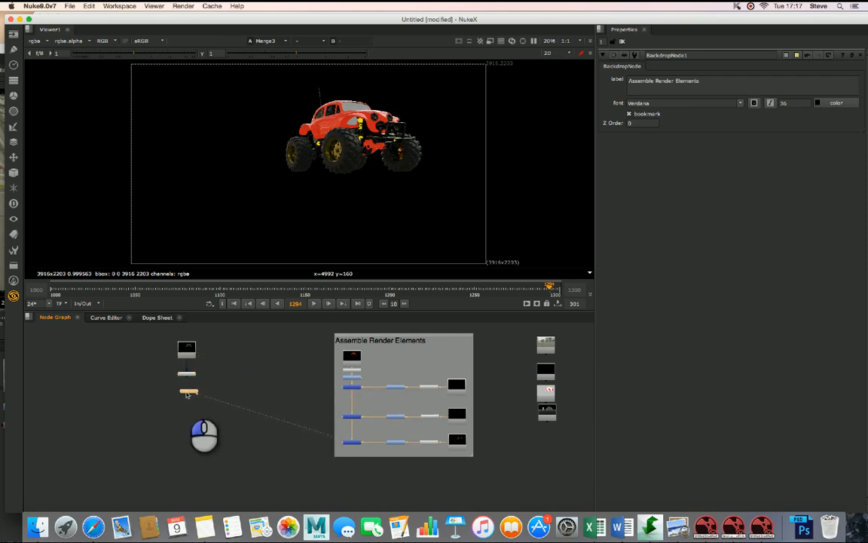
left_click(199, 403)
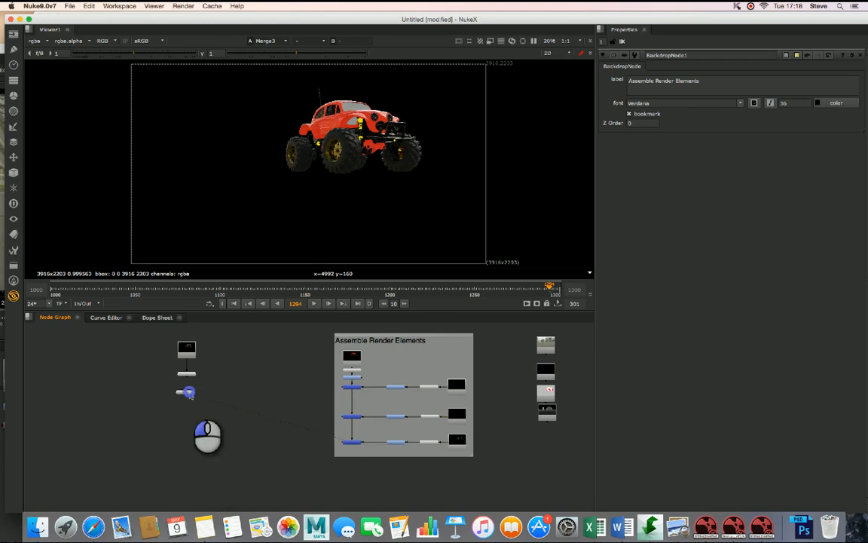
- Move the backdrop with its nodes closer to the Viewer column and shift the lower three unused Read nodes farther away
double_click(397, 337)
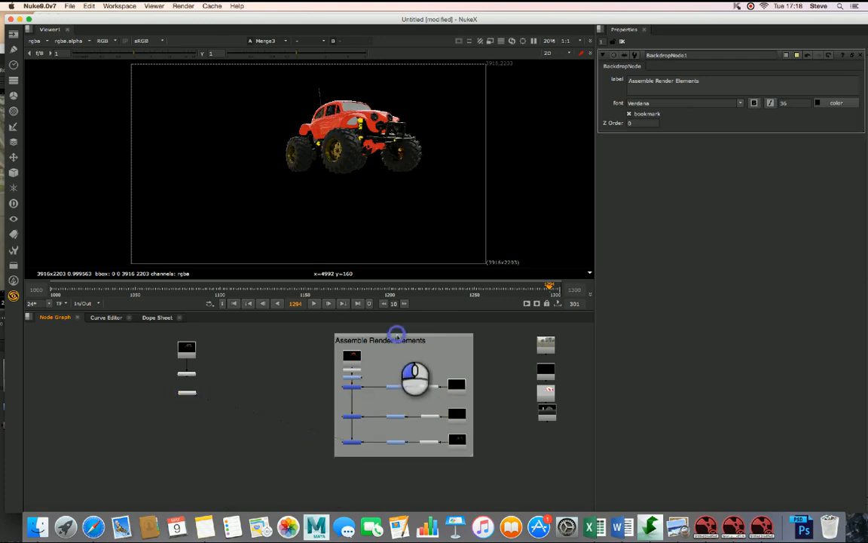
left_click_drag(397, 337, 328, 334)
left_click(496, 413)
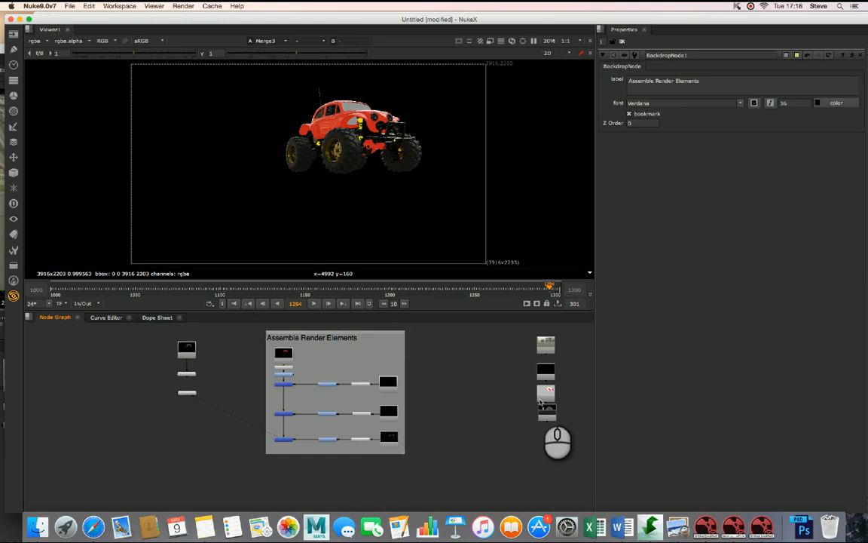
left_click_drag(544, 399, 565, 413)
left_click(551, 407)
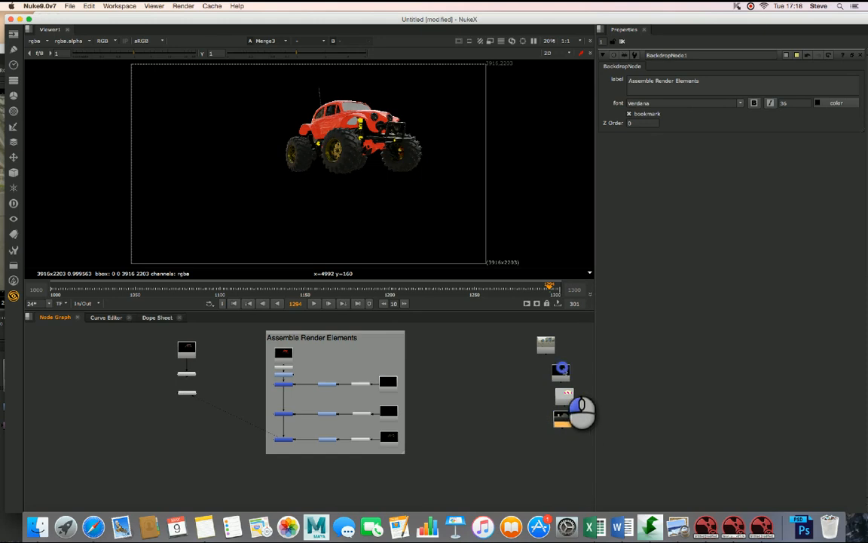
- Place the live-action plate's Read node between the backdrop and the unused Read nodes, and show it in the viewer
left_click_drag(546, 344, 506, 383)
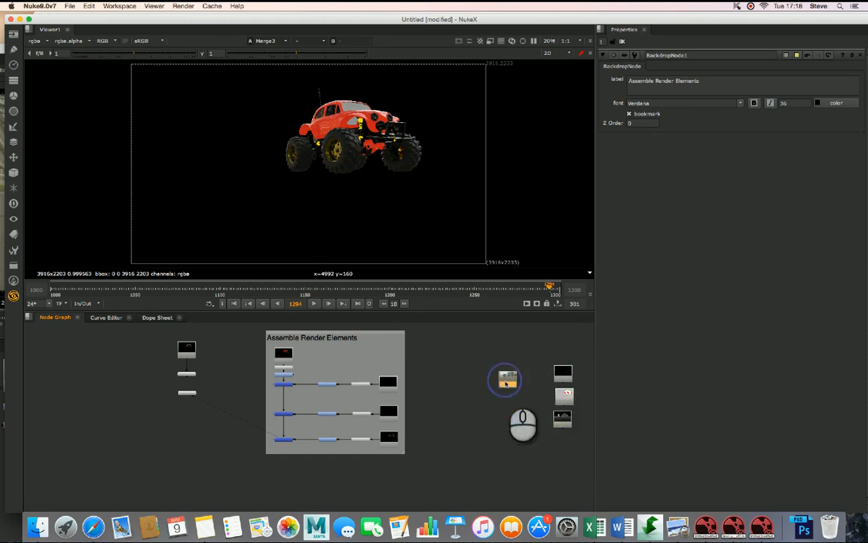
key("1")
left_click(504, 431)
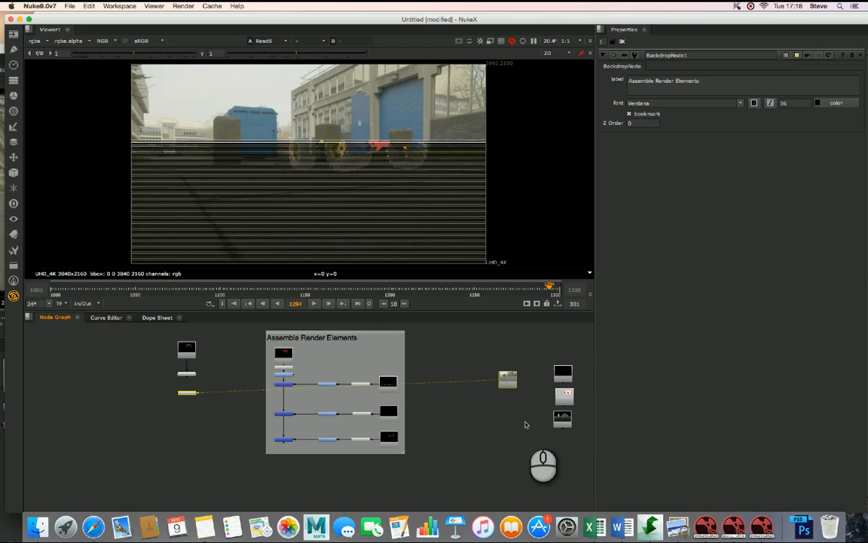
left_click_drag(507, 381, 511, 347)
left_click(531, 418)
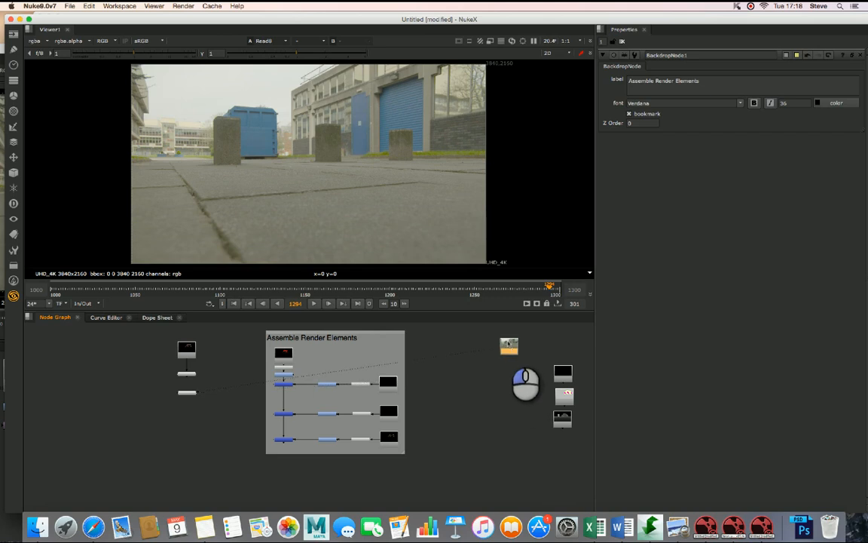
- Add a Grade node below the live-action plate and set its gamma to 0.454
key("Tab")
type("g")
key("Return")
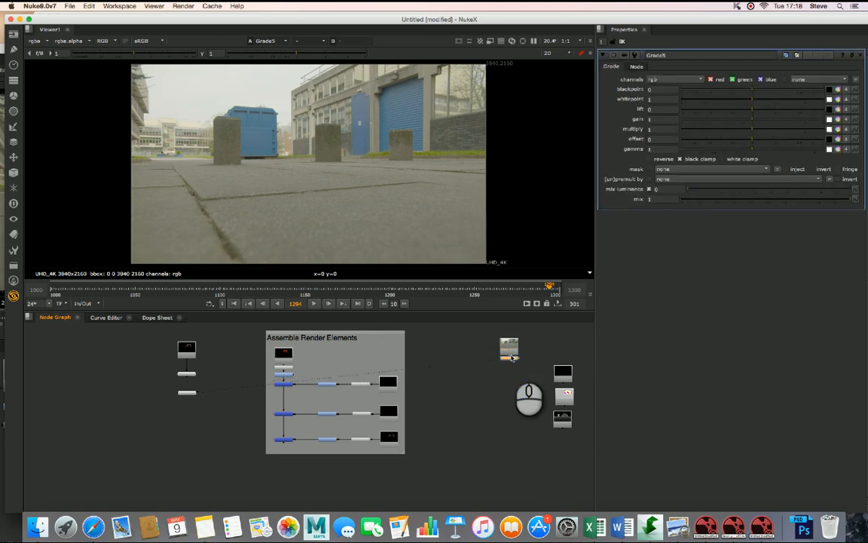
left_click(666, 149)
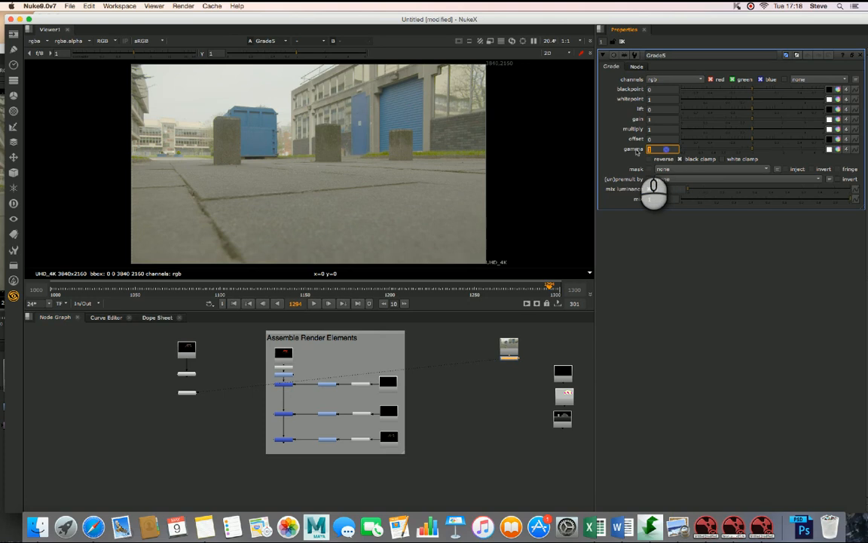
key("Return")
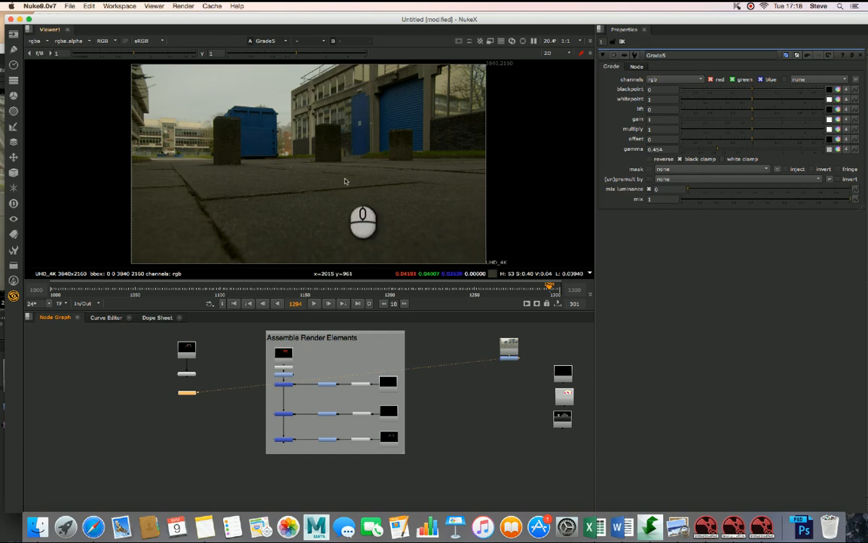
- Compare the ungraded plate with the Grade5 output in the viewer and check the plate's Read settings
double_click(510, 349)
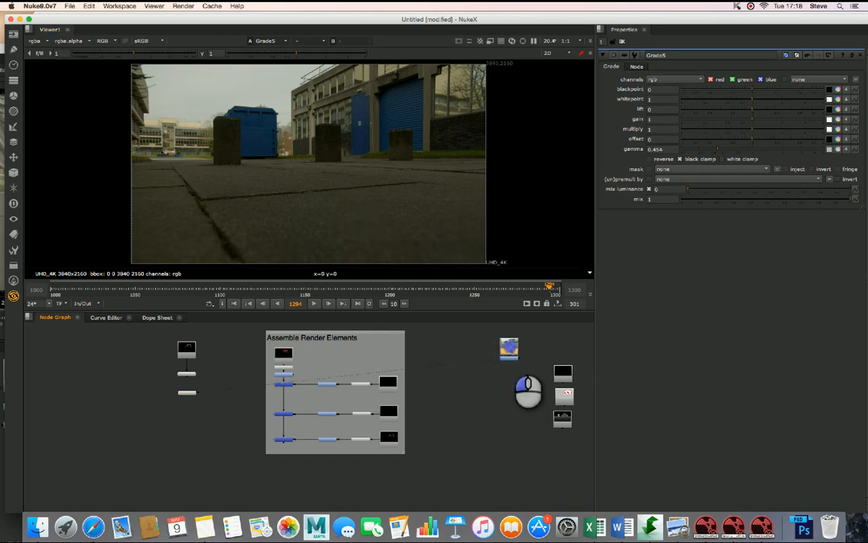
key("1")
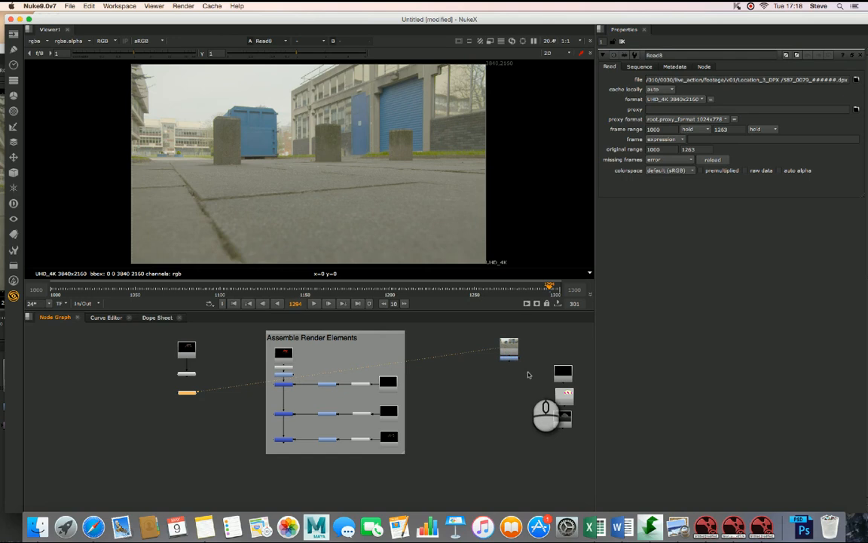
key("1")
left_click(507, 406)
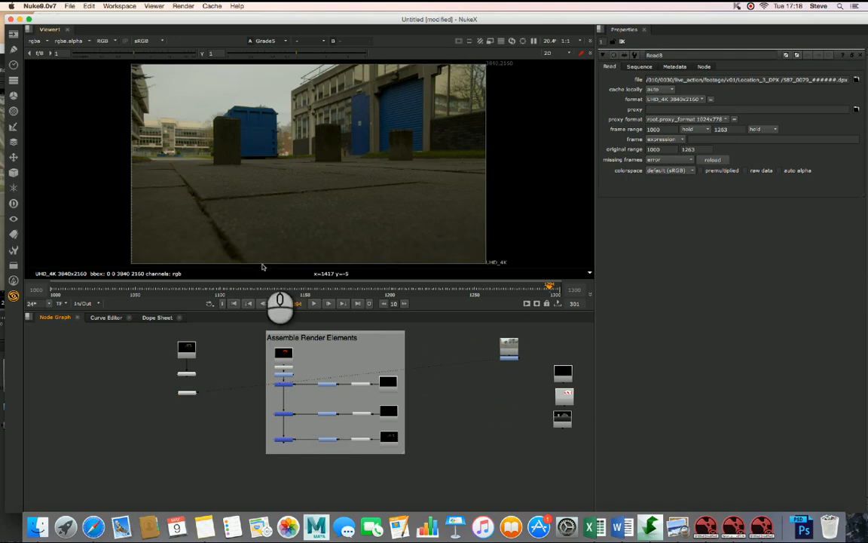
left_click(350, 460)
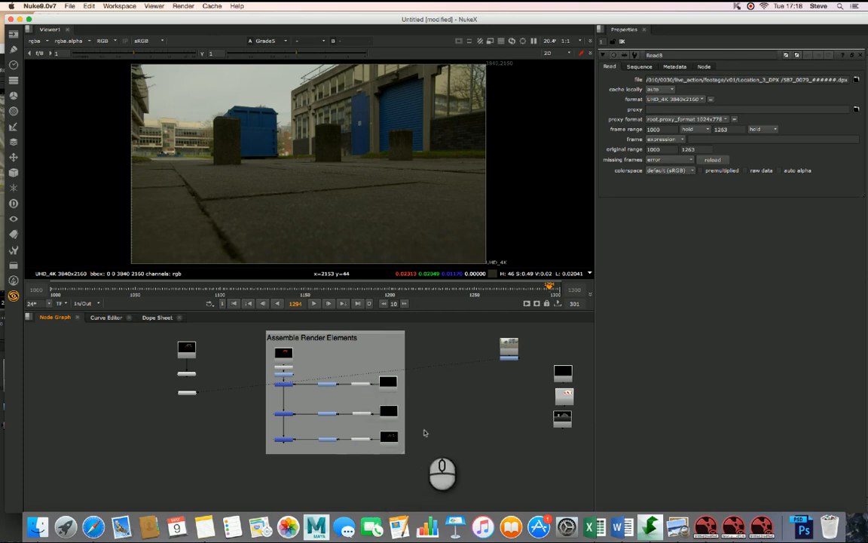
- Create a Merge node directly beneath Merge3, connecting its inputs to the plate's Grade5 and to Merge3
key("m")
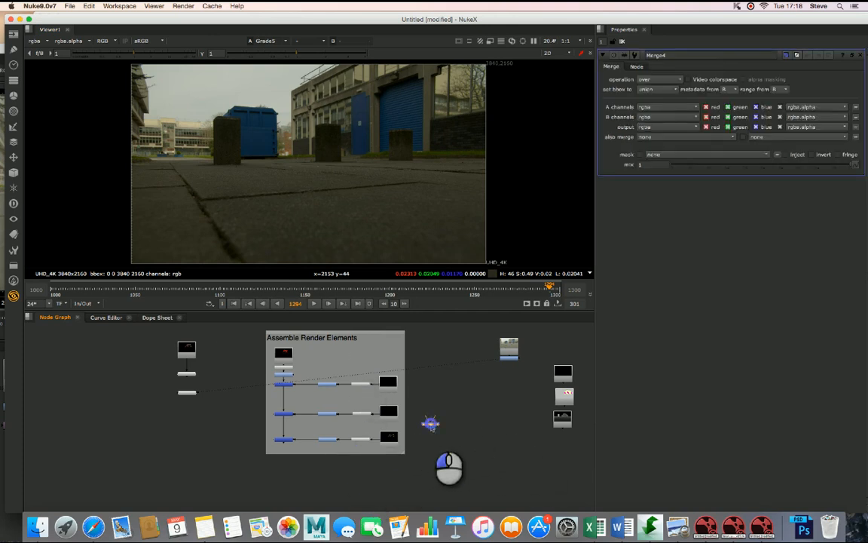
left_click_drag(432, 428, 442, 474)
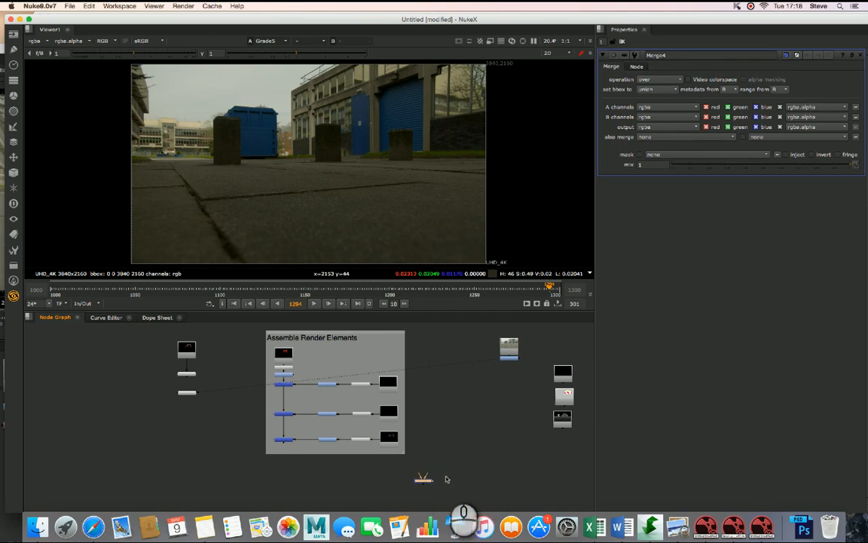
scroll(446, 476, "up", 2)
scroll(449, 478, "up", 2)
middle_click_drag(445, 448, 406, 460)
scroll(430, 425, "down", 2)
left_click_drag(446, 379, 430, 390, "alt")
left_click_drag(375, 479, 471, 332)
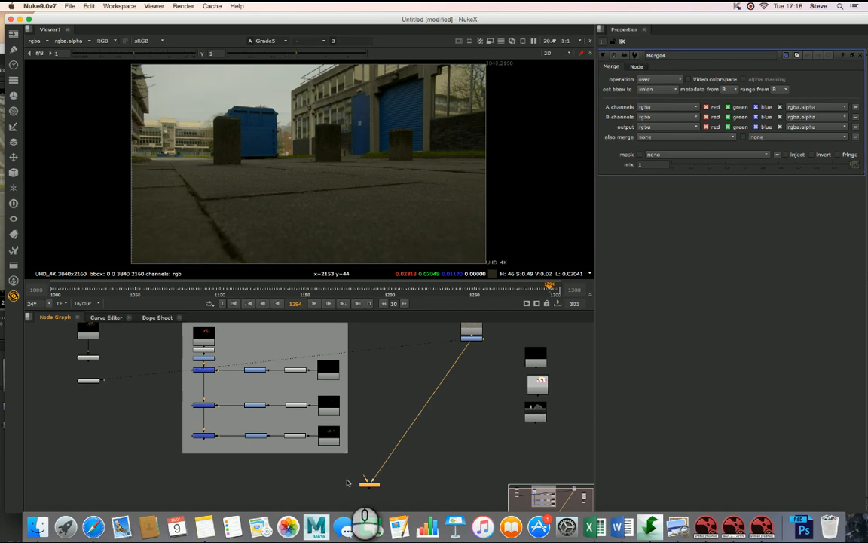
left_click_drag(365, 479, 205, 437)
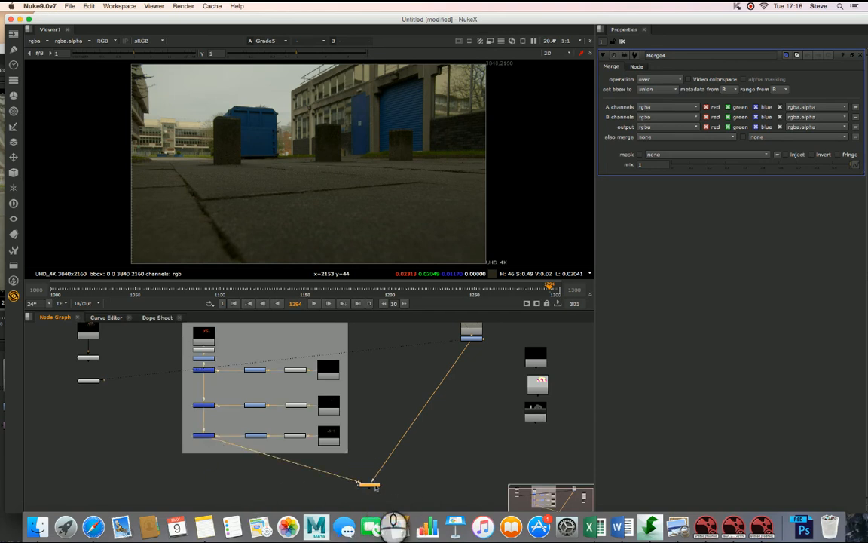
left_click_drag(369, 483, 211, 503)
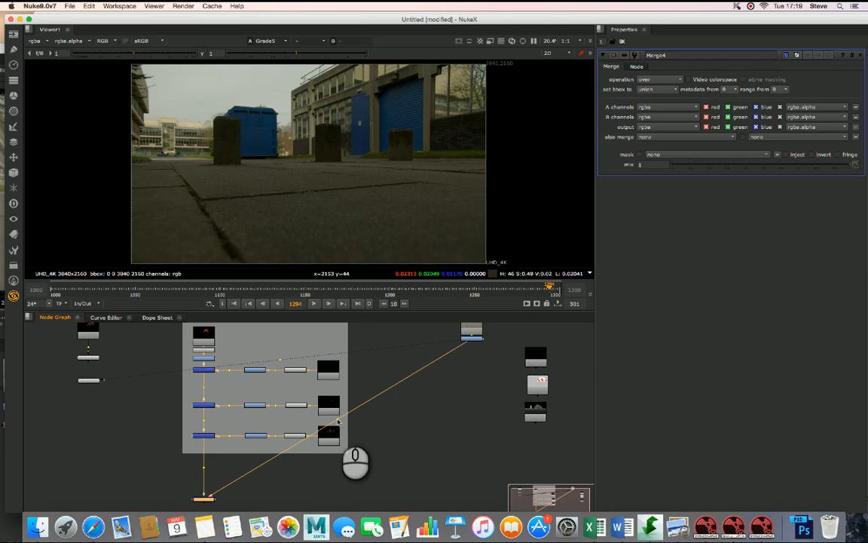
- Insert a Dot to route the Grade5 plate connection squarely into Merge4, and show Merge4 in the viewer
left_click_drag(339, 423, 473, 496, "ctrl")
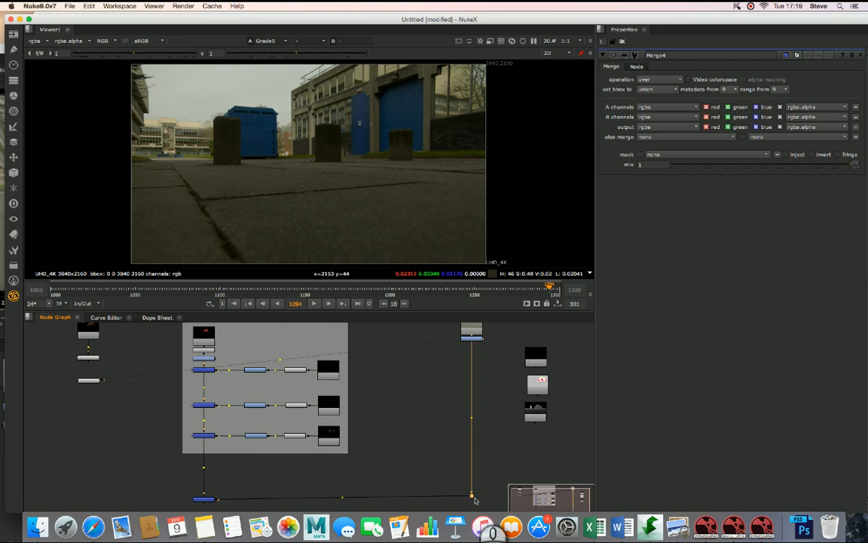
left_click(433, 444)
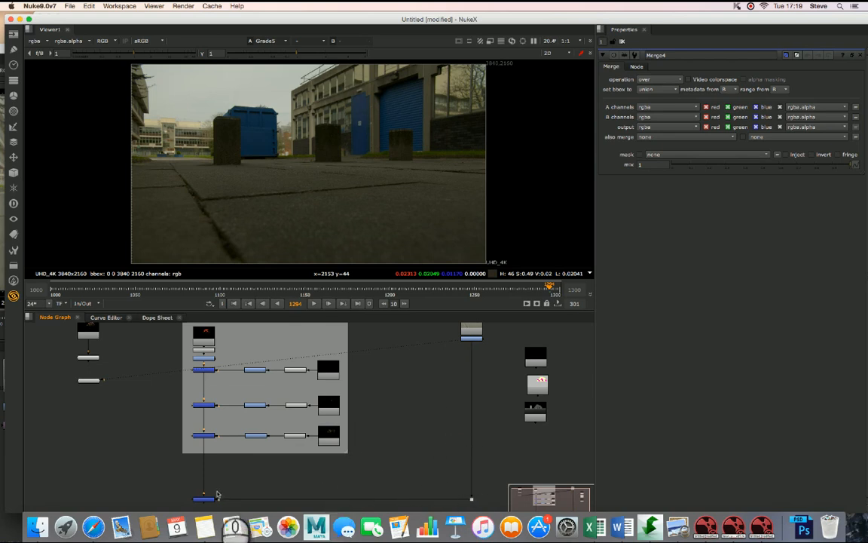
left_click(210, 498)
key("1")
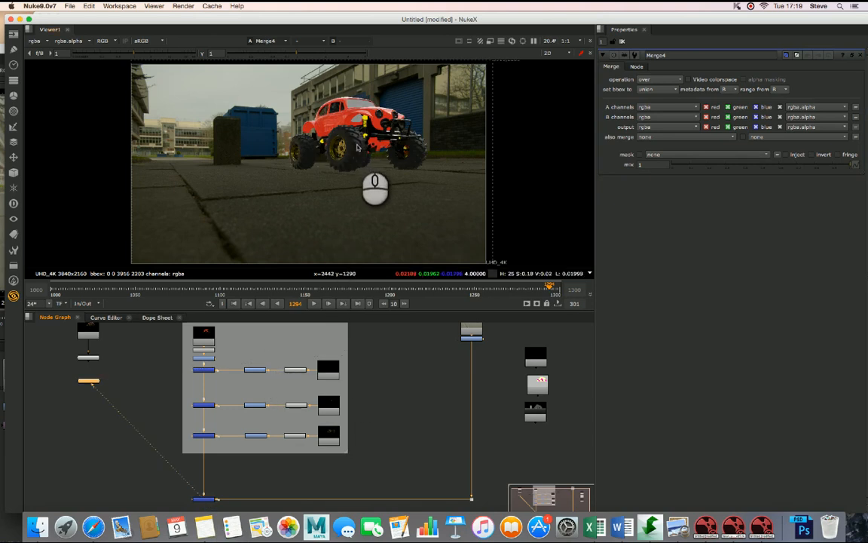
left_click(392, 442)
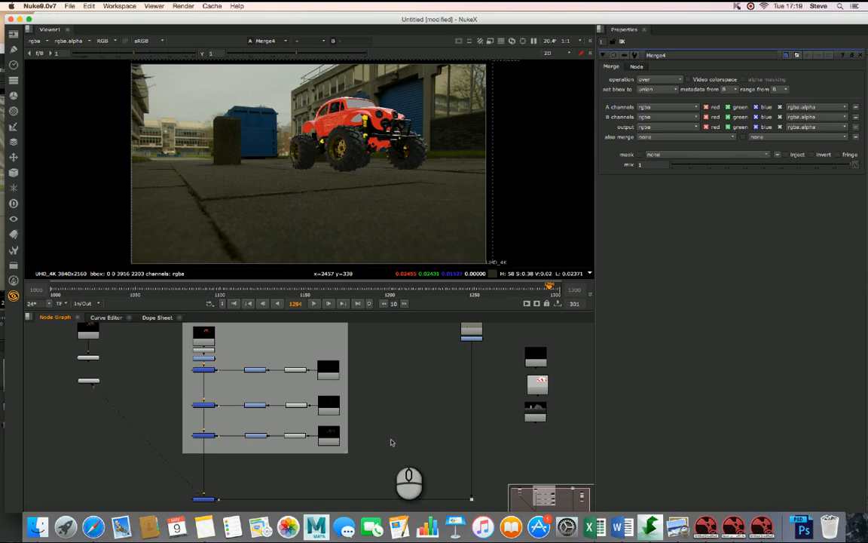
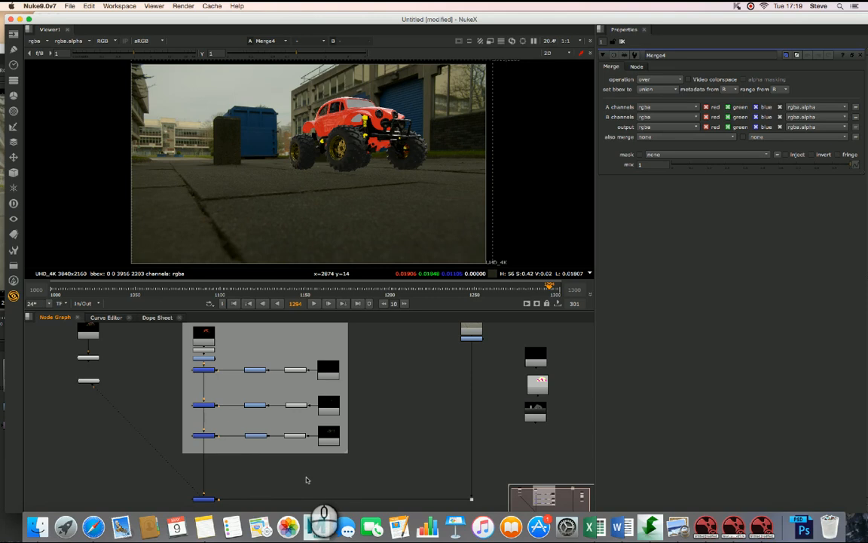
- Add a Premult node between Merge3 and Merge4 below the Assemble Render Elements backdrop
scroll(306, 479, "down", 2)
middle_click_drag(389, 420, 401, 401)
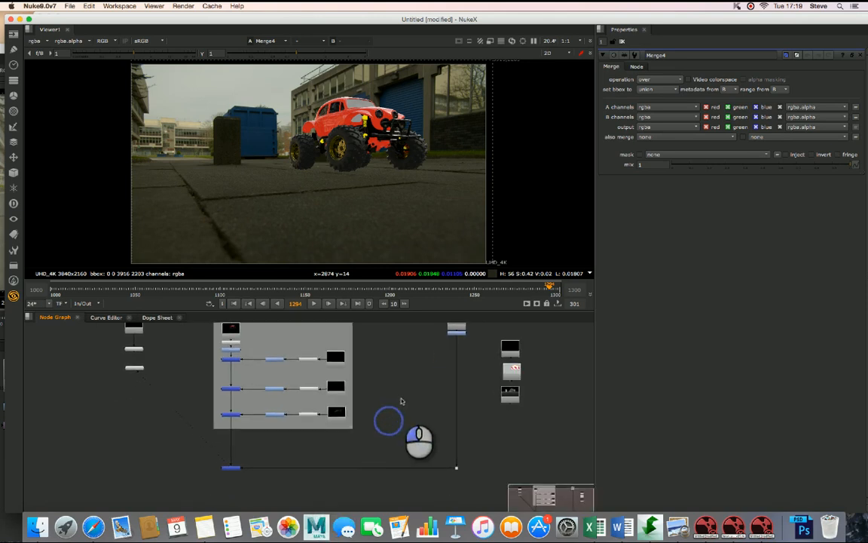
key("Tab")
type("prem")
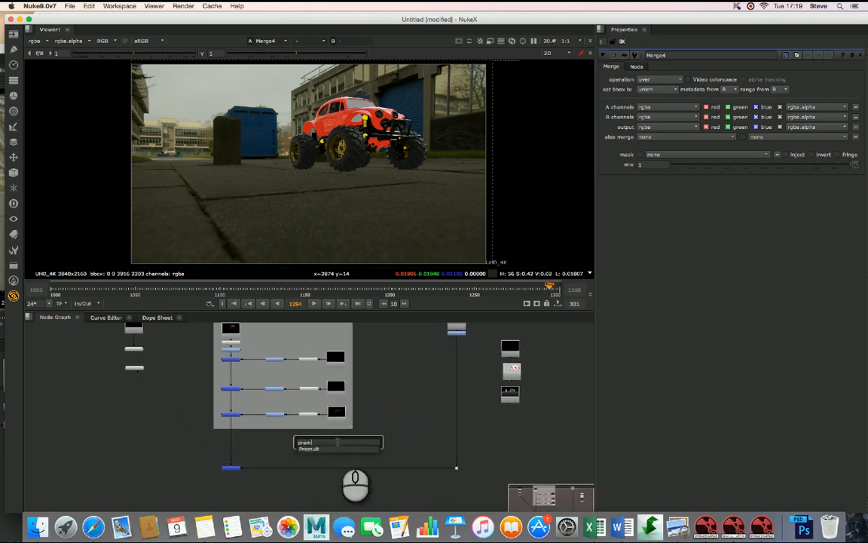
key("Return")
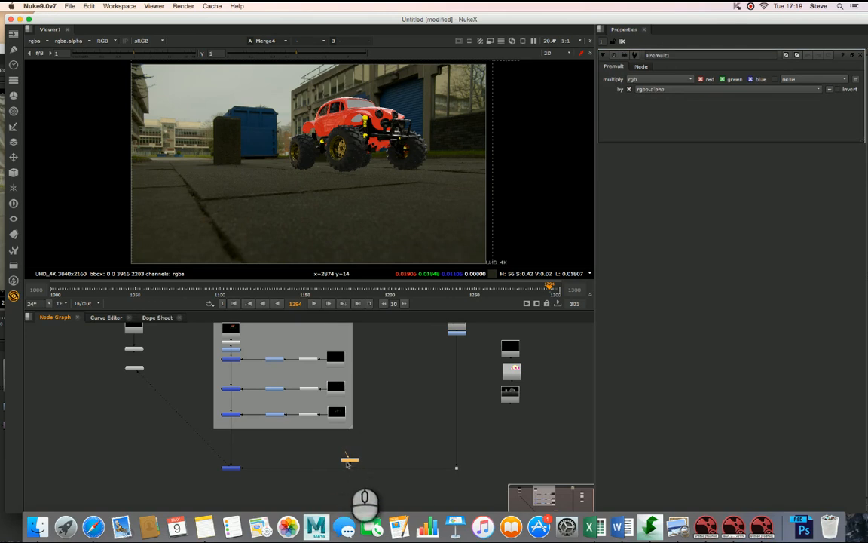
left_click_drag(347, 457, 235, 445)
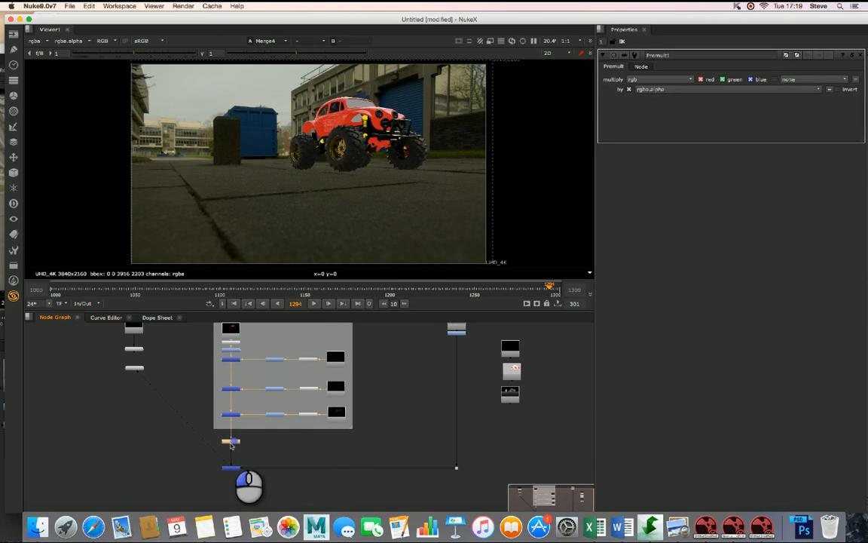
scroll(233, 450, "up", 10)
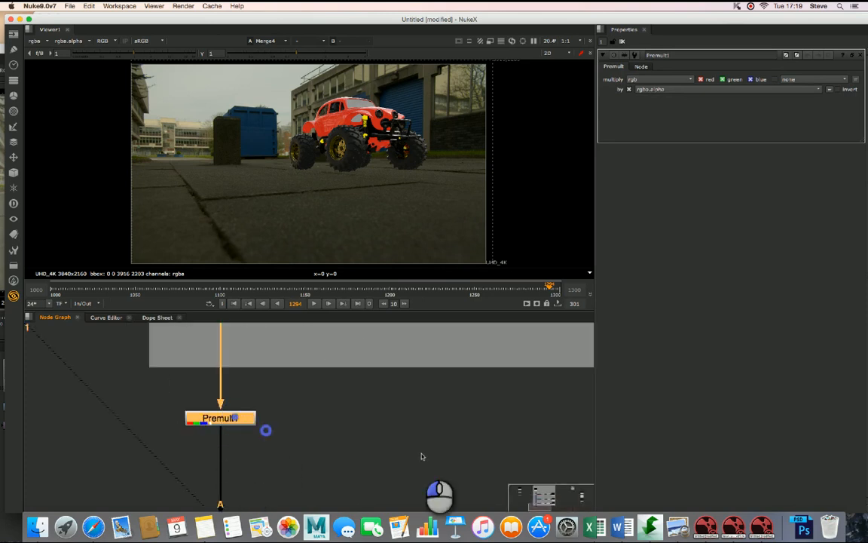
left_click(379, 408)
- Copy the 50 mm lens distortion node and insert the copy between Premult1 and Merge4
scroll(111, 379, "down", 8)
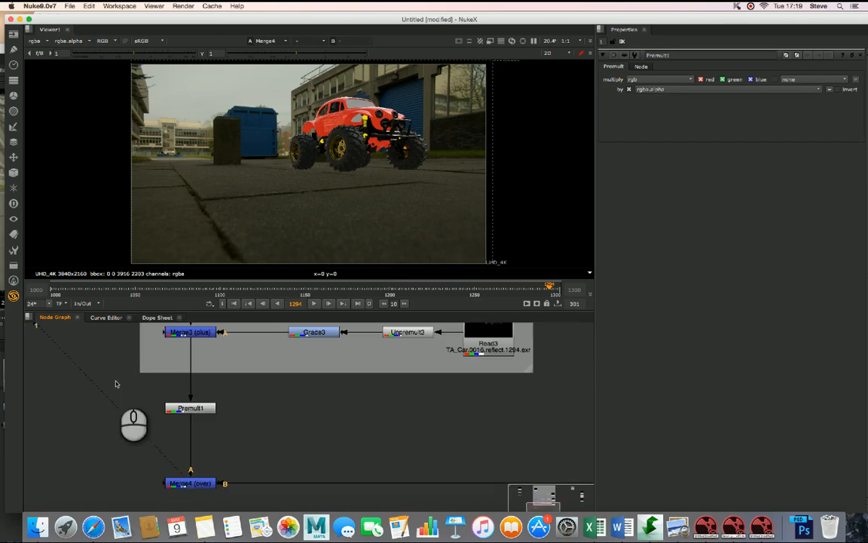
left_click_drag(103, 370, 253, 400, "alt")
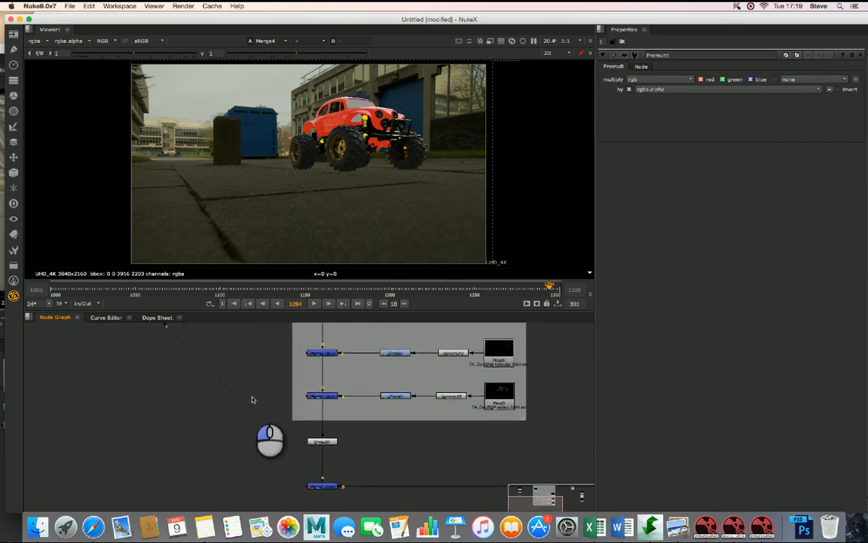
scroll(237, 383, "down", 4)
left_click_drag(210, 355, 213, 384, "alt")
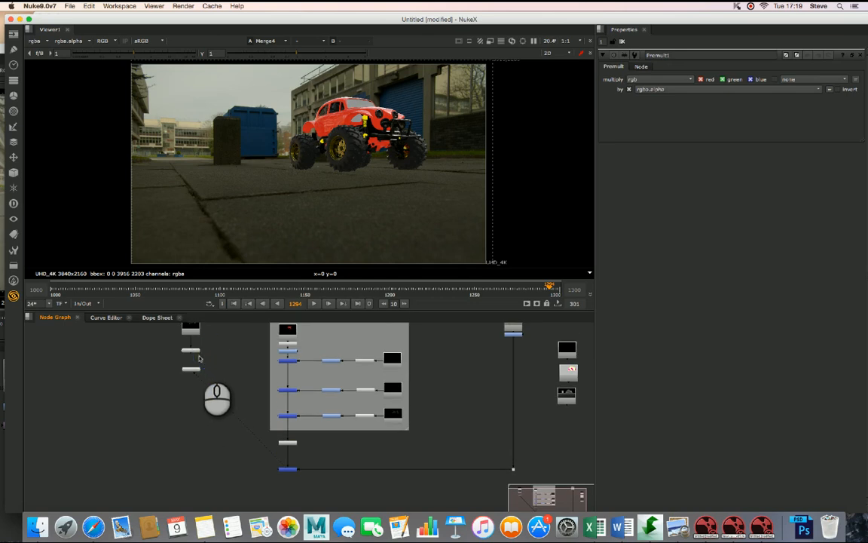
scroll(194, 355, "up", 5)
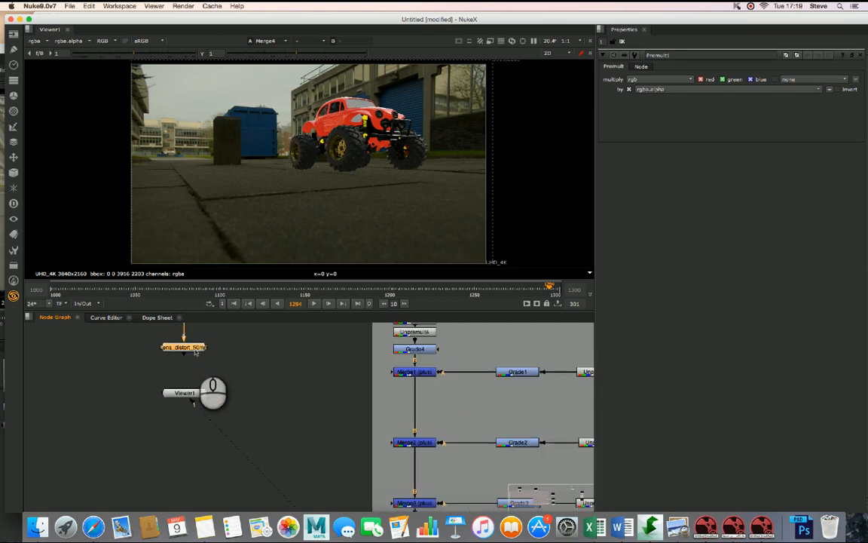
scroll(267, 410, "down", 5)
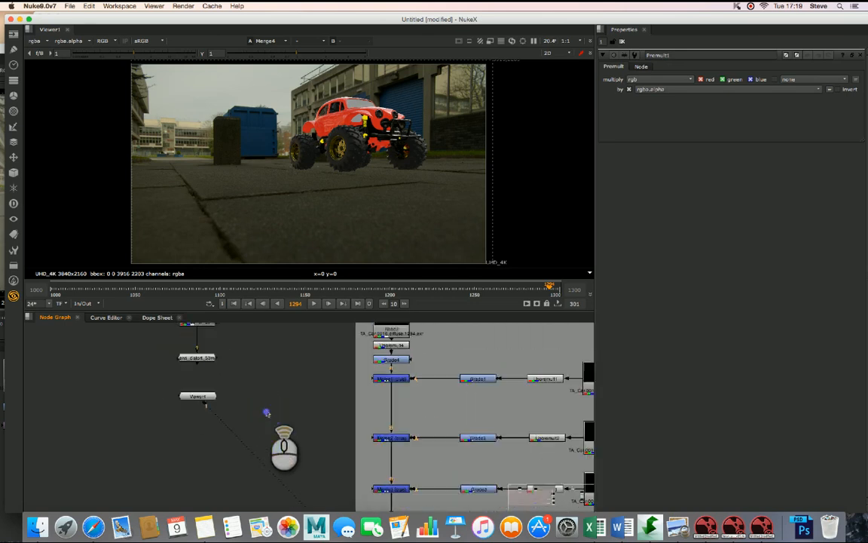
left_click(359, 465)
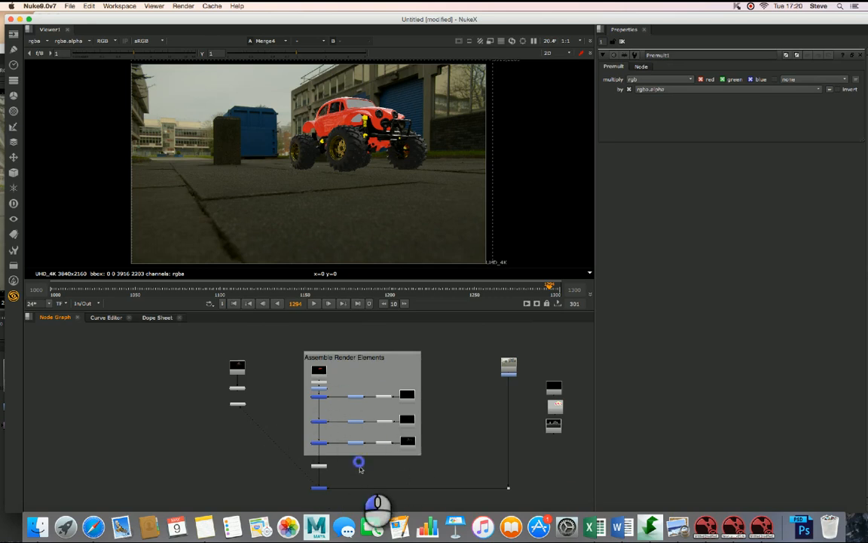
key("super+v")
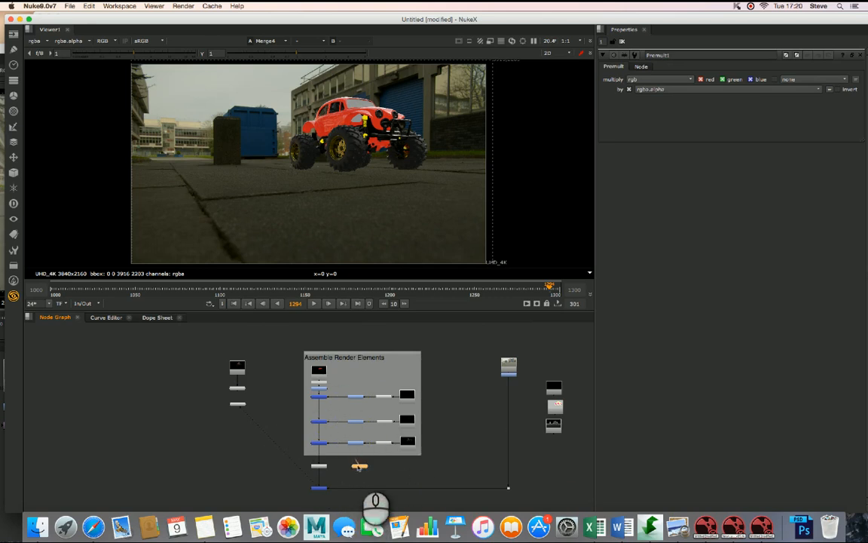
left_click_drag(358, 464, 329, 475)
left_click_drag(322, 475, 324, 478)
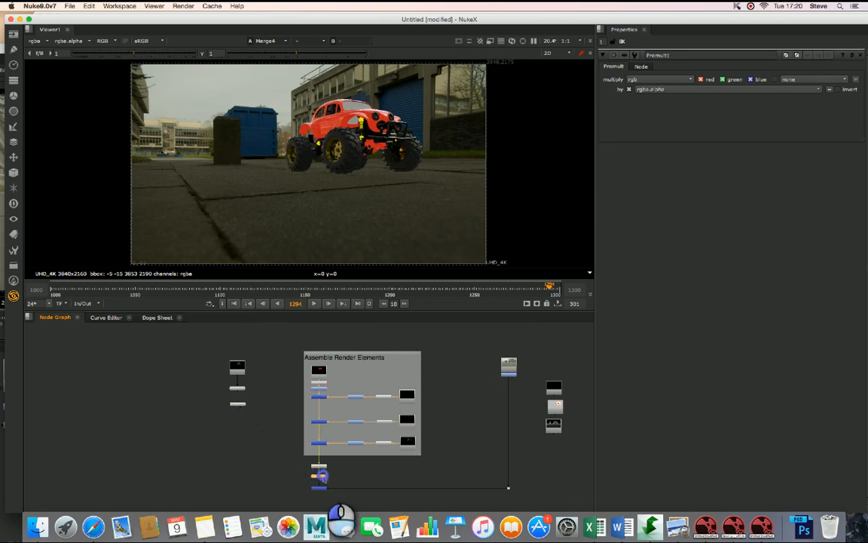
- Compare the composite with the copied lens distortion node disabled and enabled
left_click(322, 476)
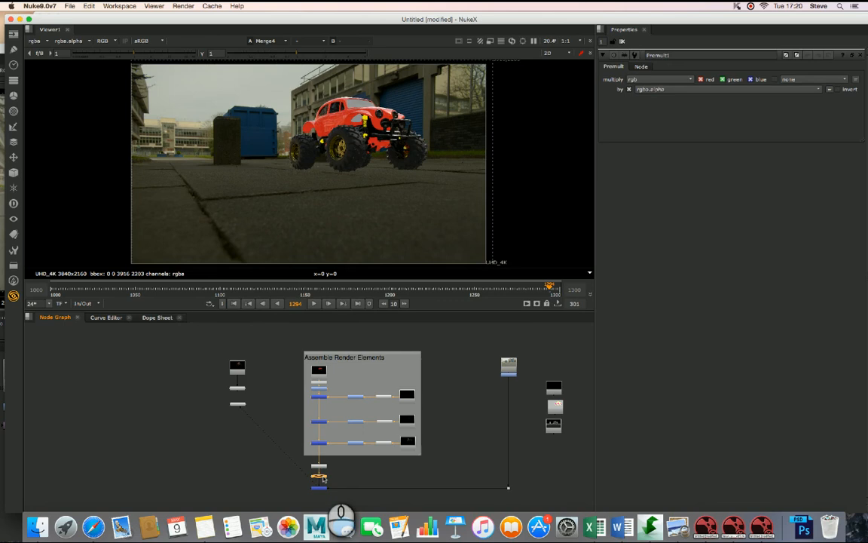
left_click(407, 478)
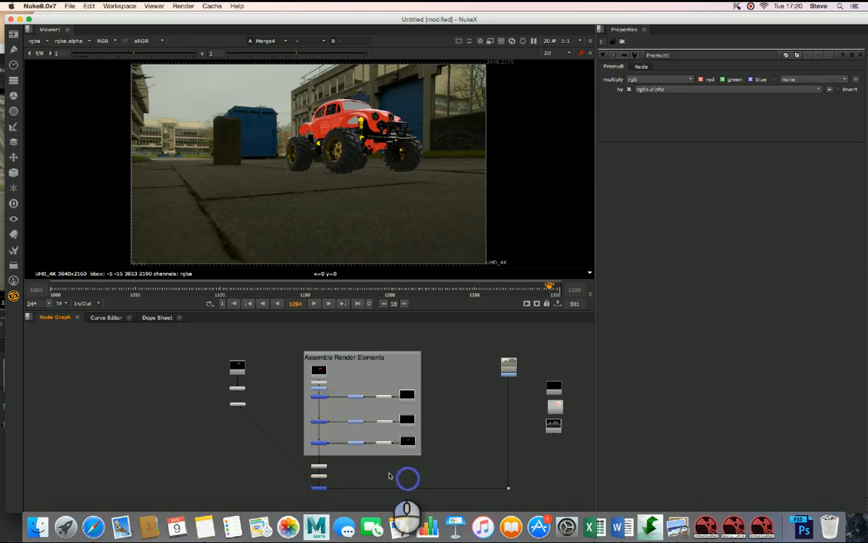
left_click(321, 469)
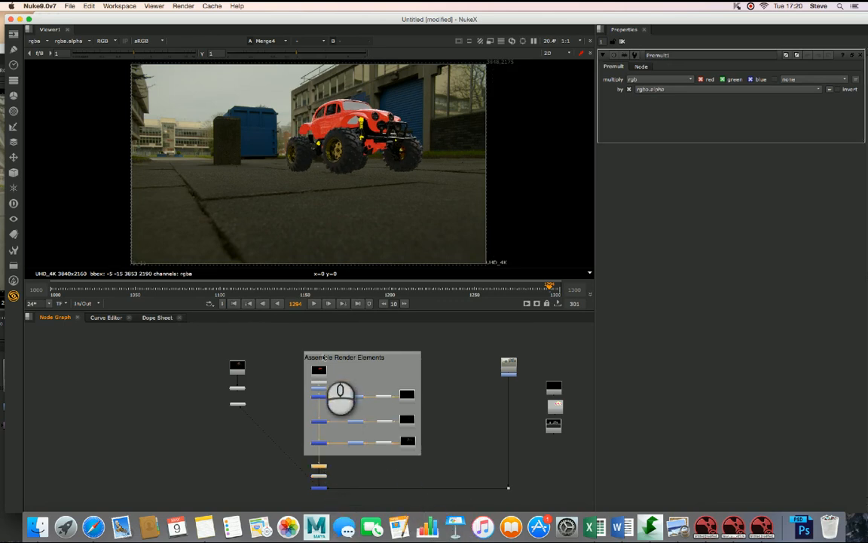
left_click(466, 419)
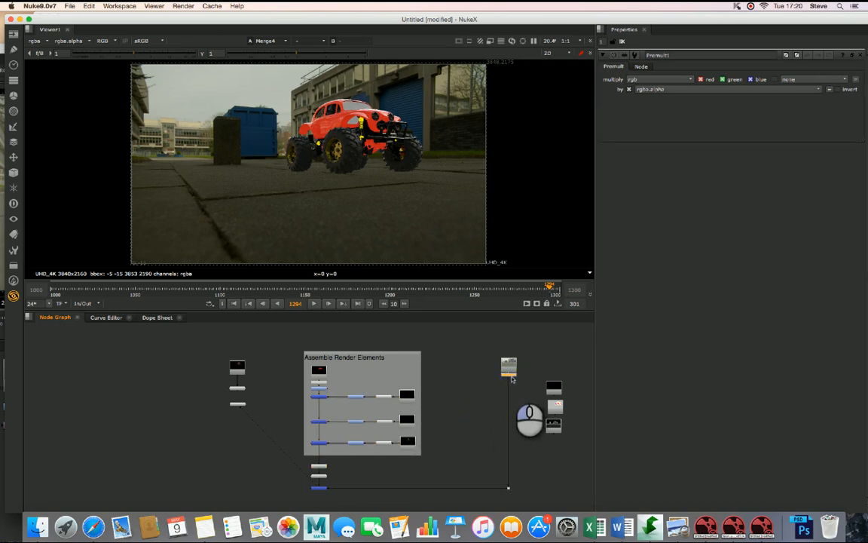
- Show the uppermost unused pass, Read9, in the viewer and display its alpha channel
left_click(556, 405)
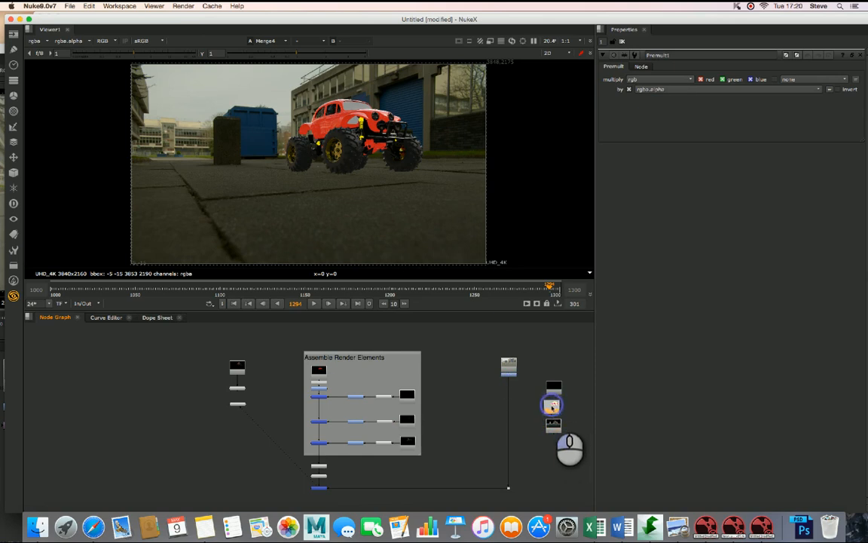
left_click_drag(553, 387, 546, 388)
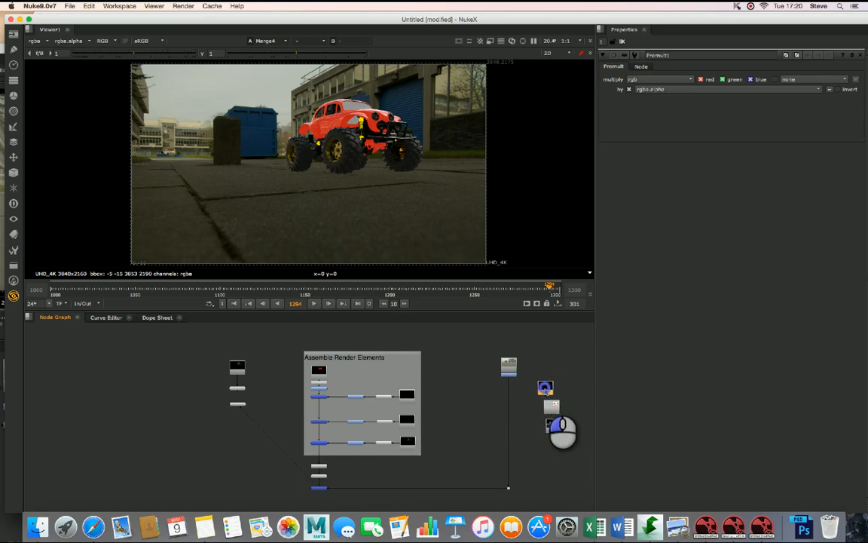
key("1")
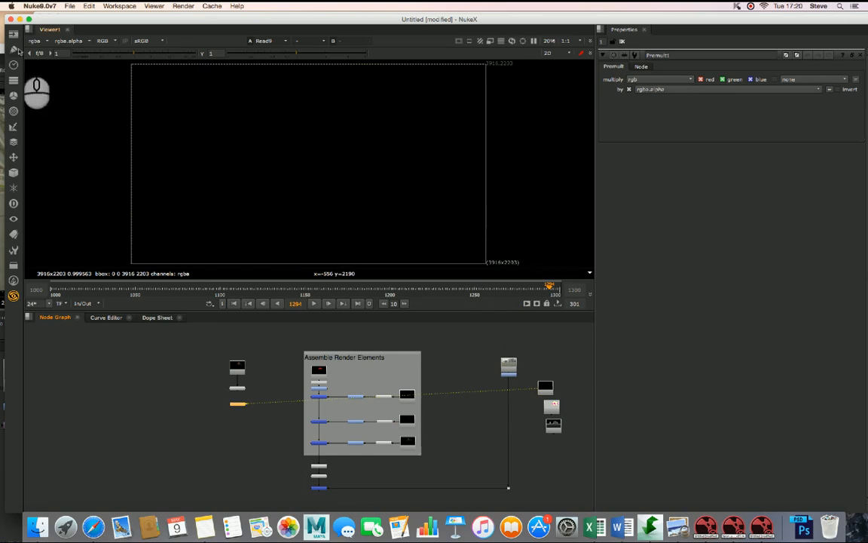
left_click(104, 41)
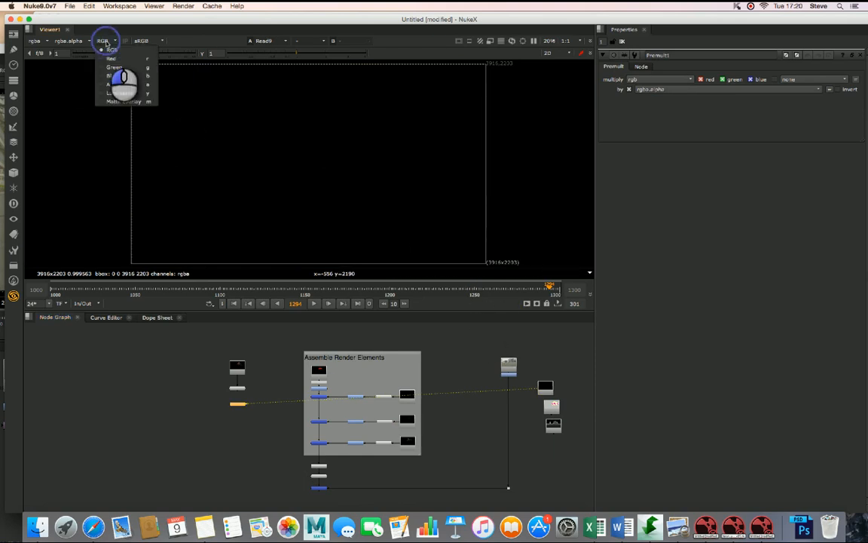
left_click(110, 83)
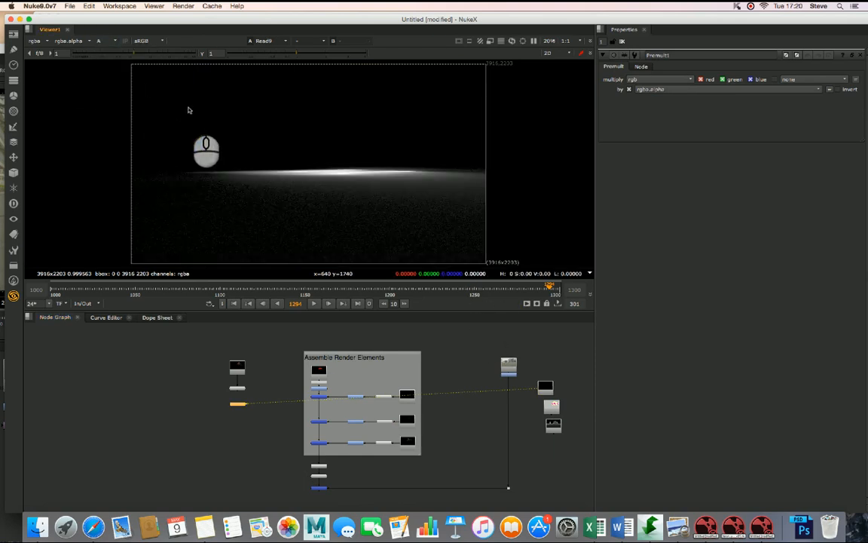
- Move the other two unused Read nodes aside, place Read9 near the plate's connection, and disconnect the viewer
left_click(543, 385)
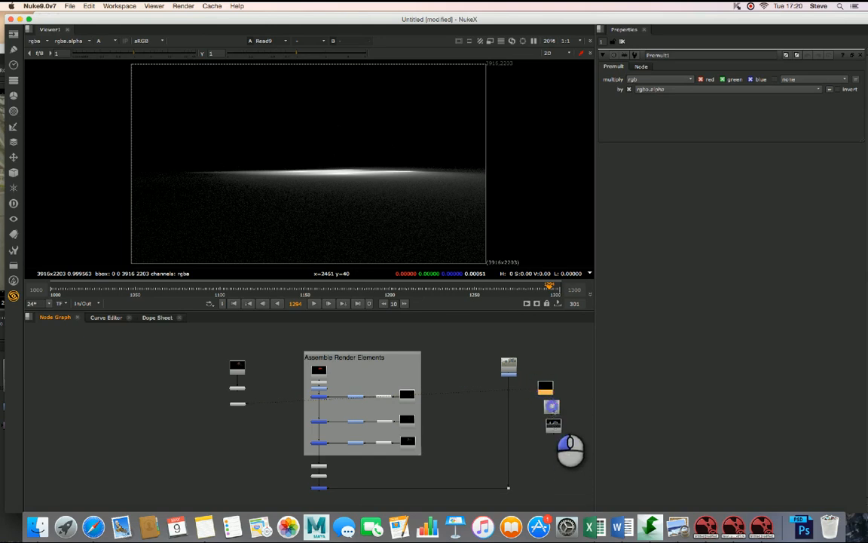
left_click_drag(553, 406, 566, 428)
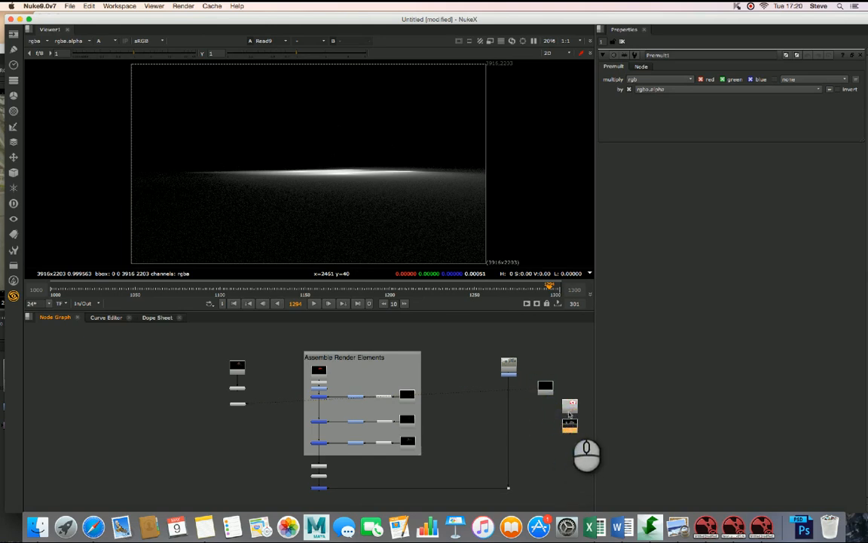
left_click(523, 403)
left_click_drag(265, 401, 304, 408)
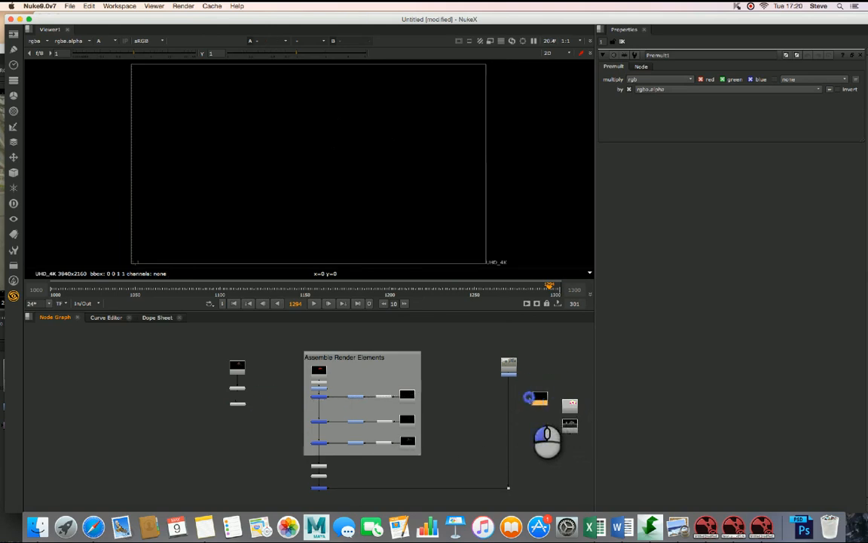
- Create a Merge node on the plate's connection below Grade5 and connect its A input to Read9
double_click(537, 398)
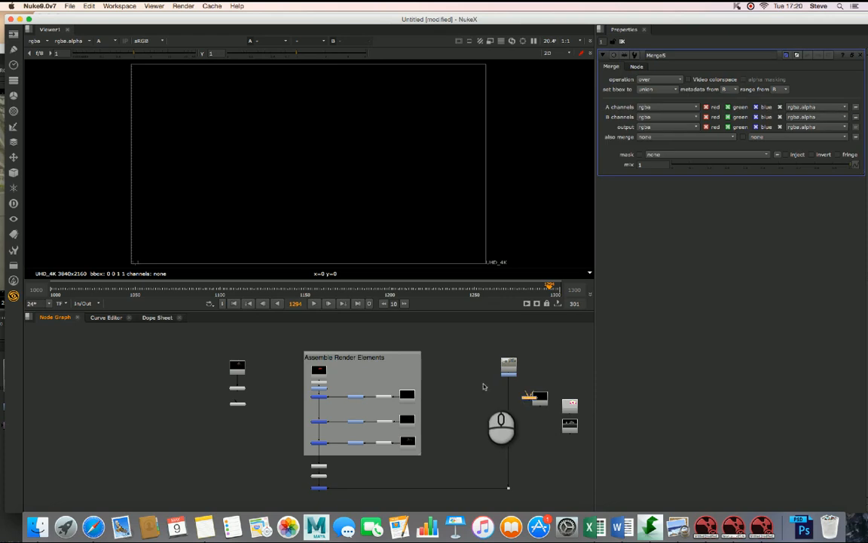
scroll(494, 389, "down", 2)
scroll(496, 389, "up", 4)
left_click(539, 401)
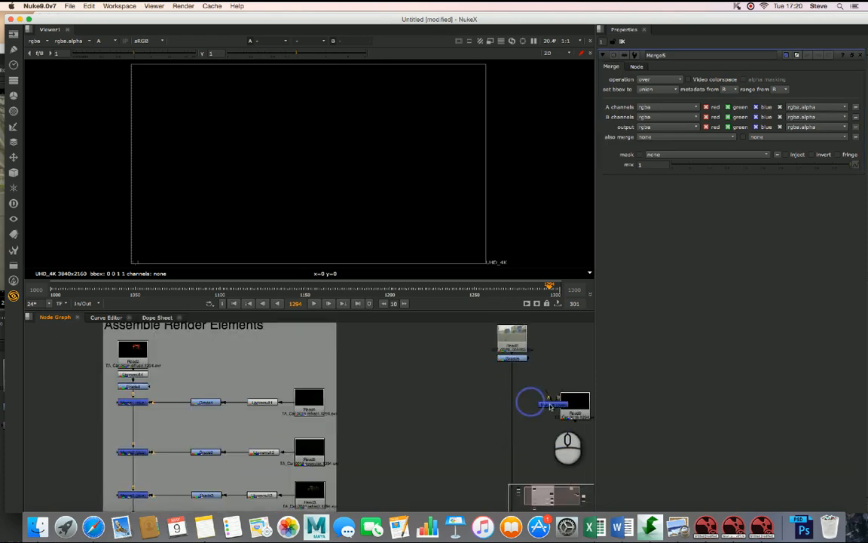
left_click_drag(539, 399, 512, 395)
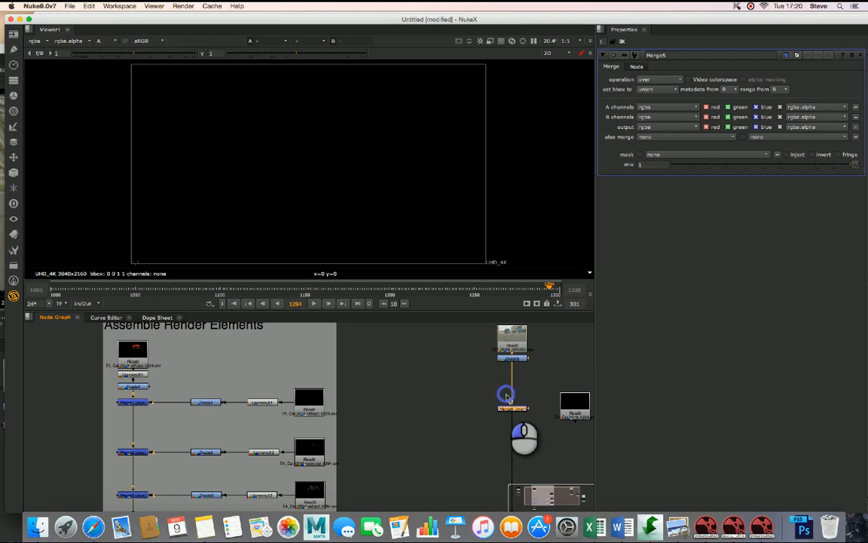
left_click_drag(506, 395, 576, 412)
- Show the Merge5 output in the viewer and switch the display from alpha back to RGB
left_click(515, 411)
key("1")
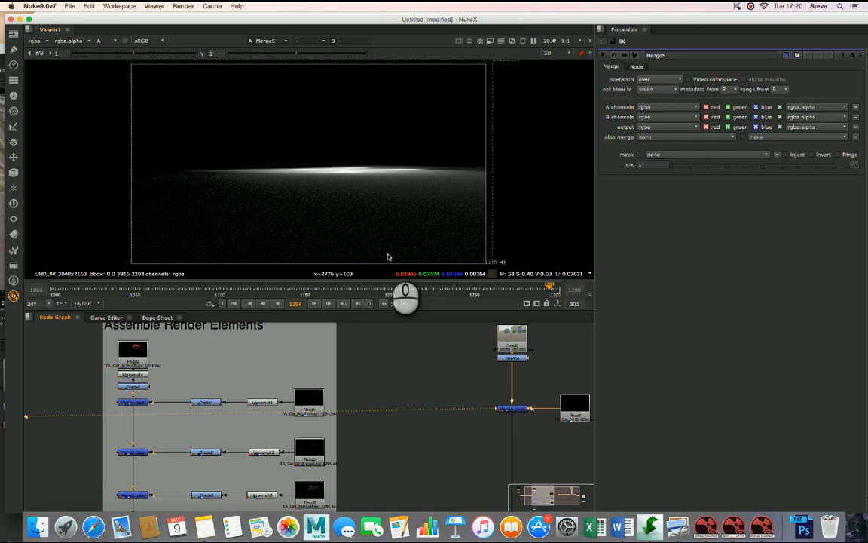
key("a")
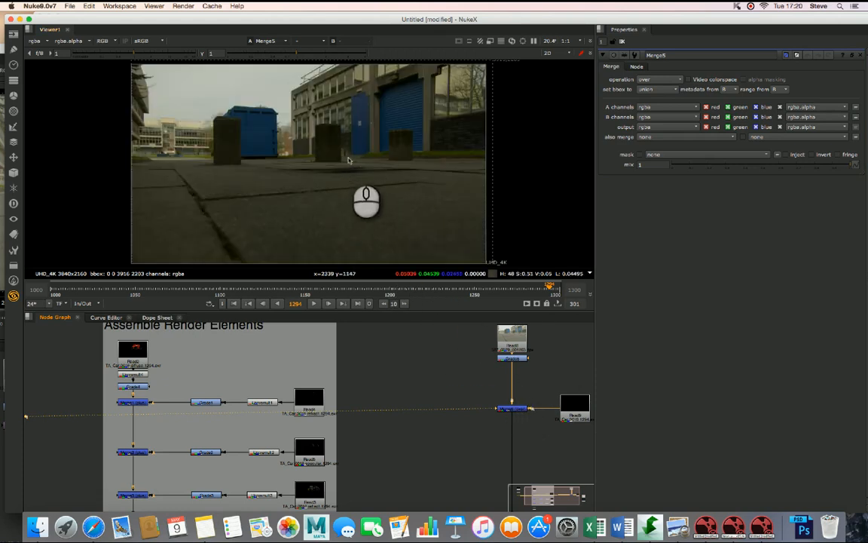
- Toggle the Merge5 node off and on repeatedly to compare the plate with and without the shadow pass
double_click(521, 409)
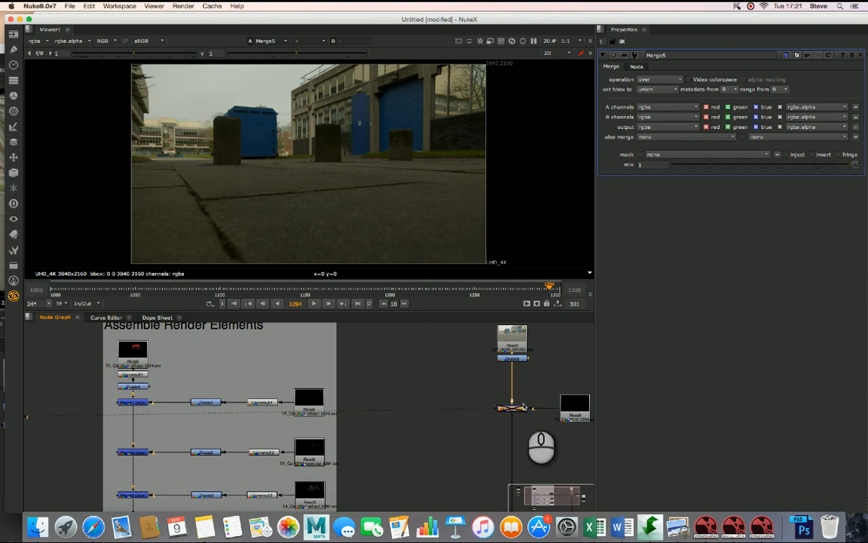
key("d")
key("d")
key("d")
key("d")
key("d")
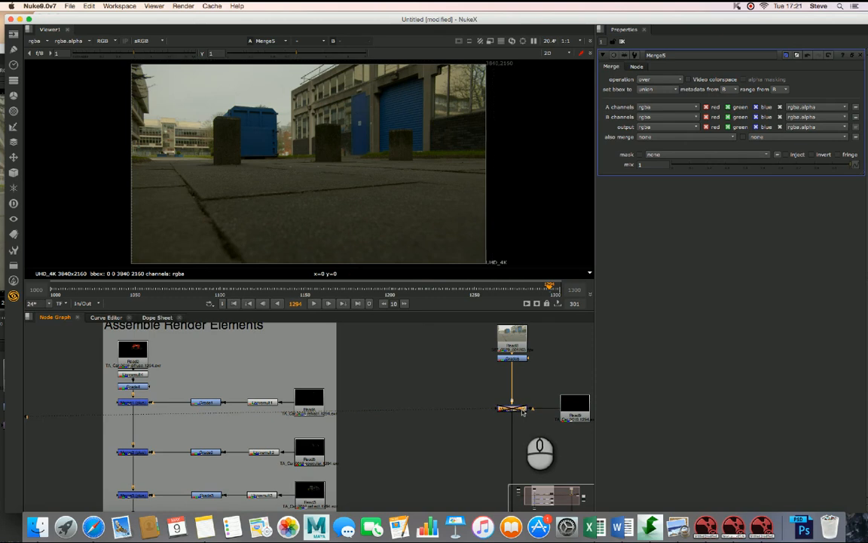
left_click(537, 443)
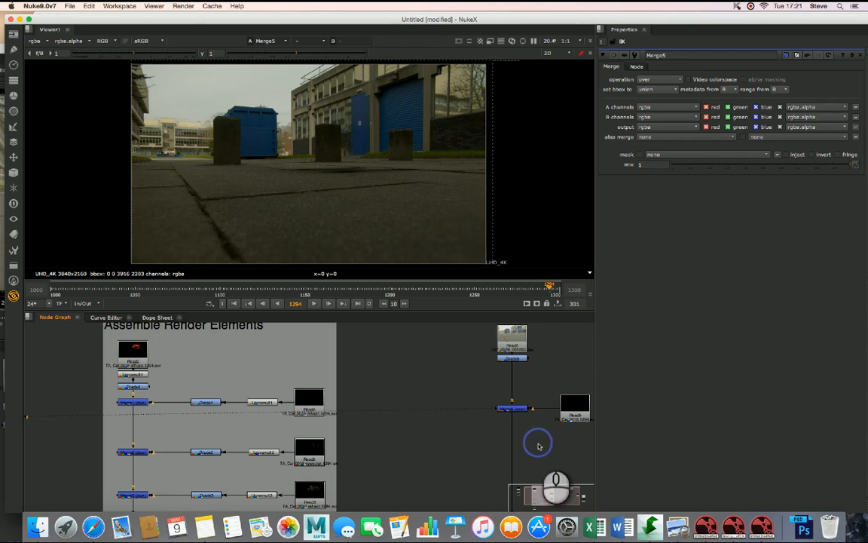
- Replace Merge5 with a Grade node on the plate's connection below Grade5 and connect its mask input to Read9
left_click(567, 411)
double_click(514, 409)
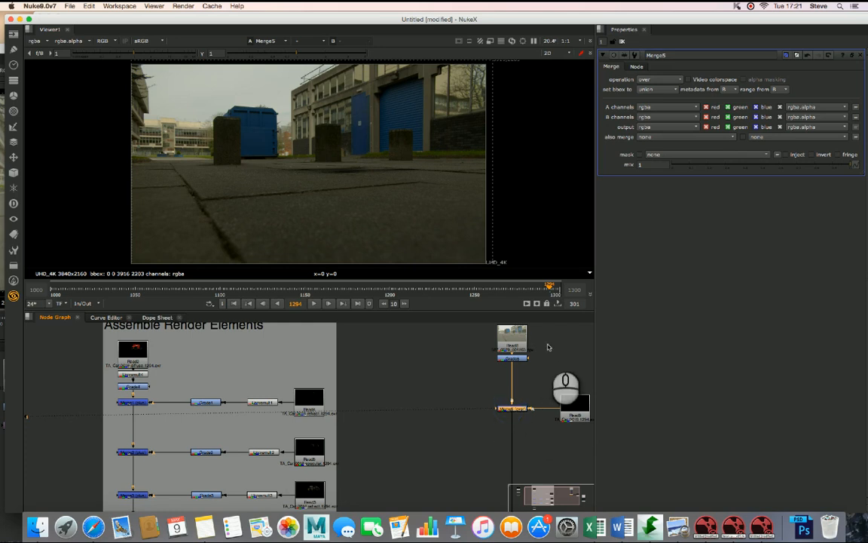
key("Delete")
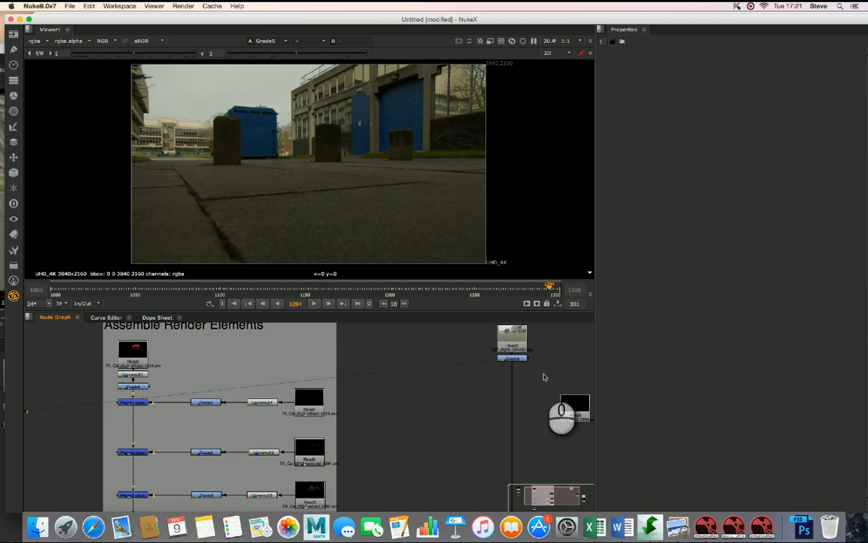
key("g")
left_click_drag(547, 373, 575, 417)
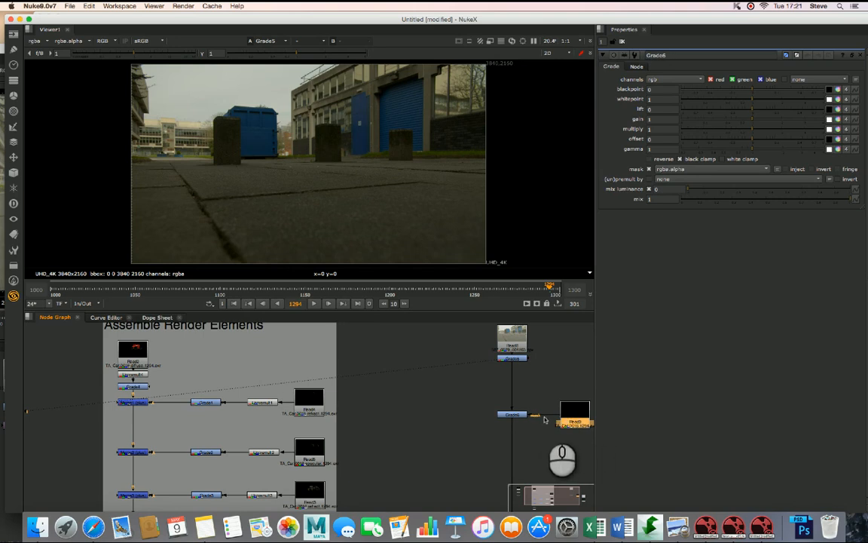
- Show Grade6's output in the viewer without its mask and try multiply at 0.06 before returning it to 1
left_click_drag(544, 419, 518, 417)
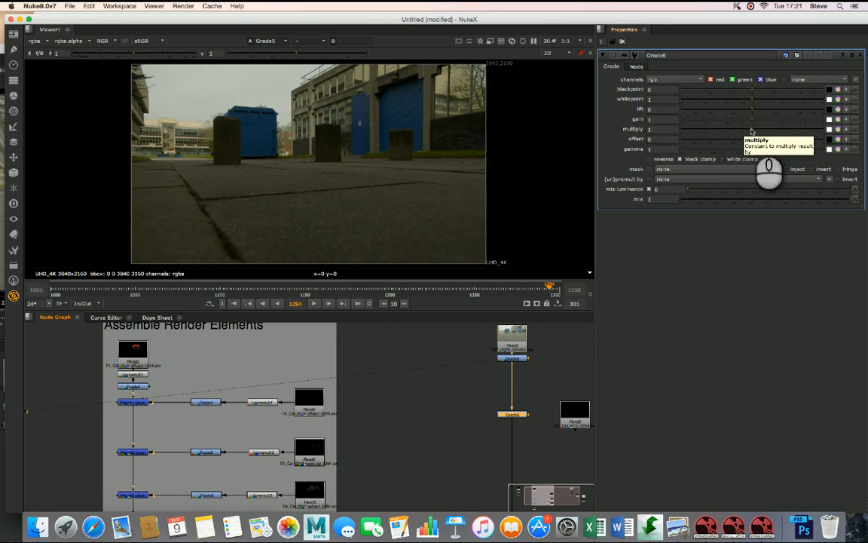
left_click_drag(751, 131, 698, 131)
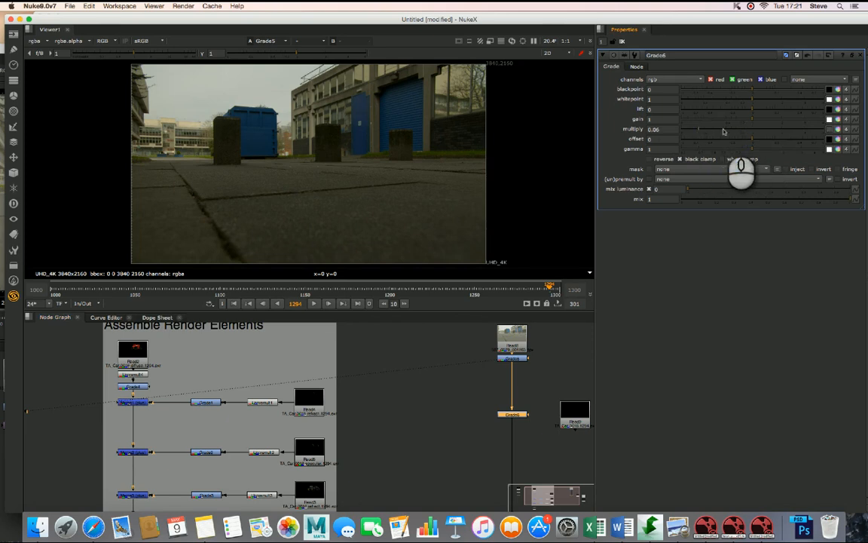
left_click(517, 415)
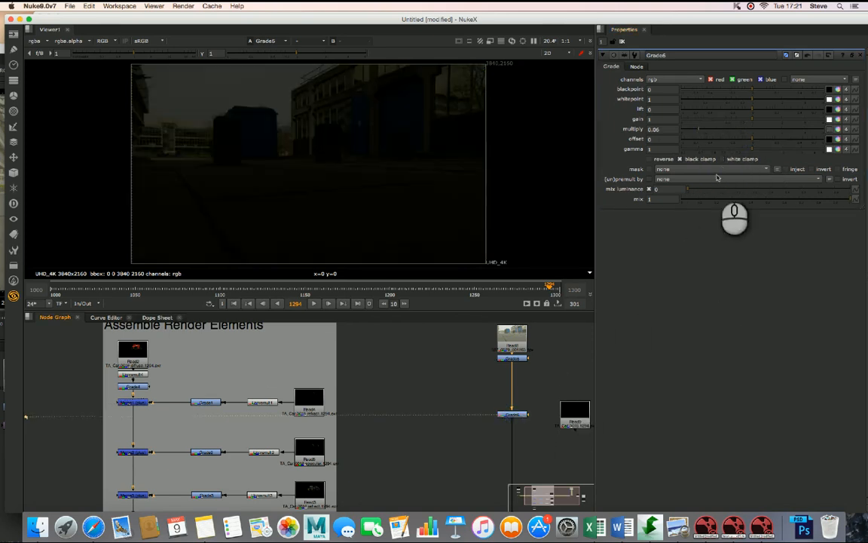
left_click_drag(698, 130, 754, 135)
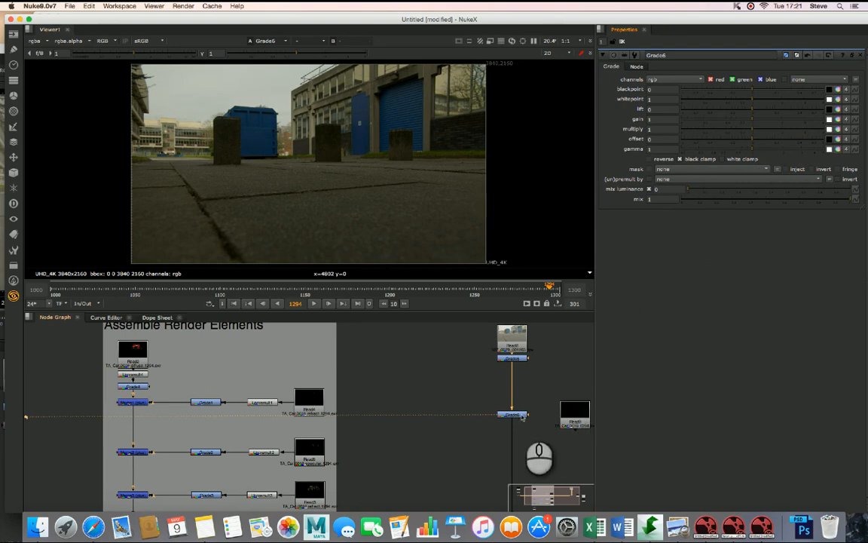
- Set Grade6's multiply to 0.1
left_click(661, 129)
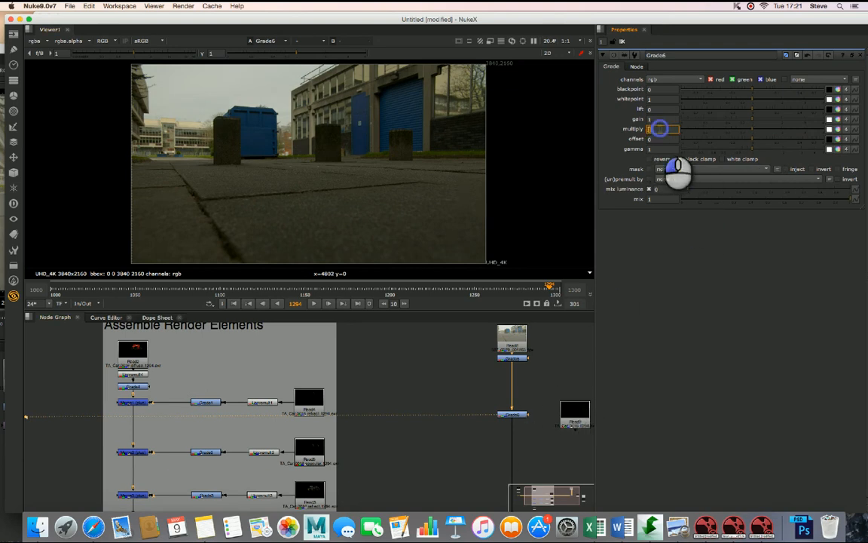
type("0.1")
key("Return")
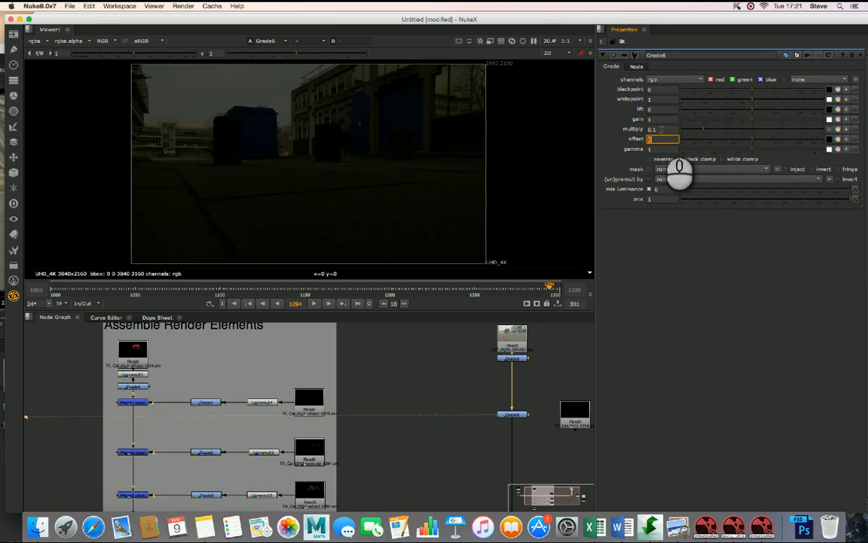
left_click(466, 376)
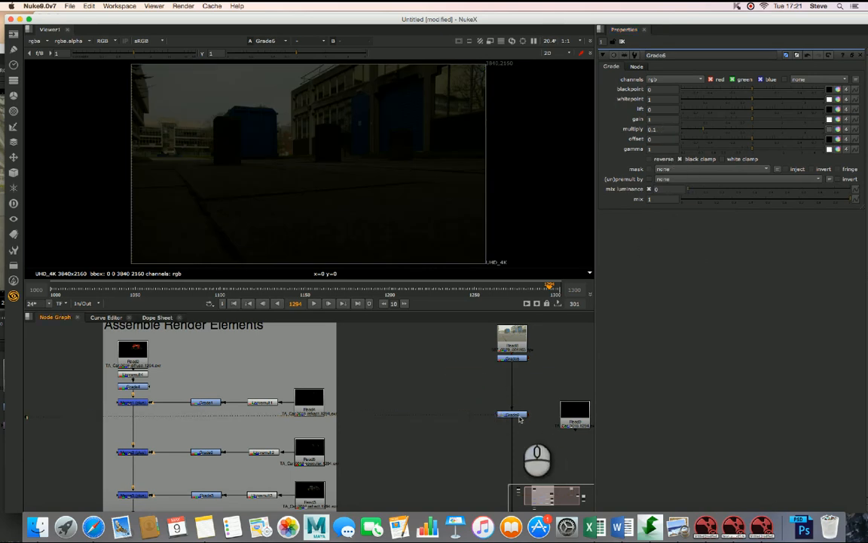
- Connect Grade6's mask input to Read9 and lower its multiply to 0
left_click_drag(530, 416, 580, 418)
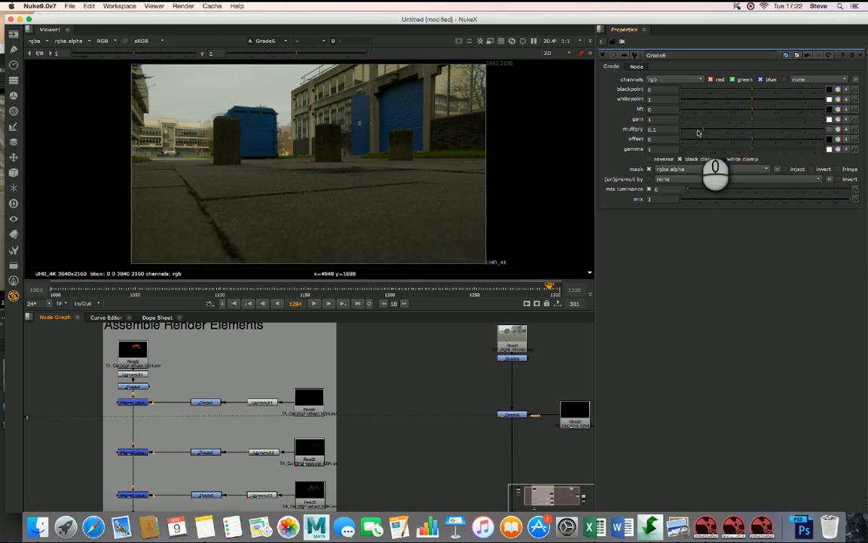
mouse_move(703, 132)
left_mouse_down()
mouse_move(737, 134)
mouse_move(682, 133)
mouse_move(717, 134)
left_mouse_up()
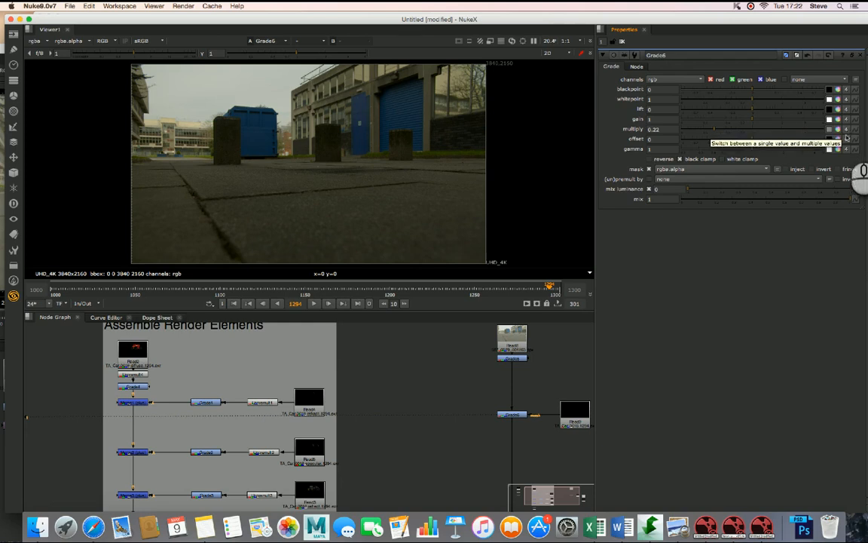
left_click_drag(713, 132, 684, 136)
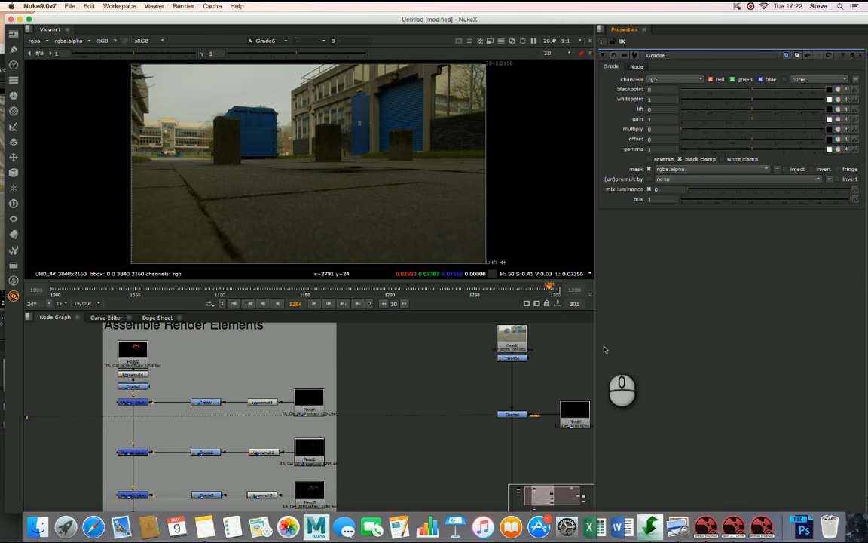
- Move the two unused Read nodes farther away from Read9 to clear space around the plate branch
scroll(411, 410, "down", 5)
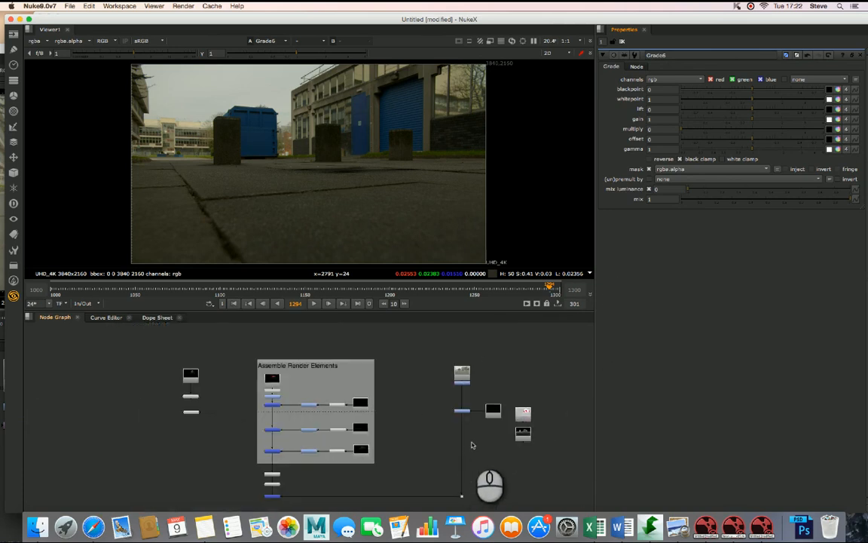
scroll(460, 437, "up", 3)
scroll(467, 441, "down", 2)
left_click_drag(533, 411, 569, 438)
left_click_drag(553, 413, 582, 431)
left_click(553, 425)
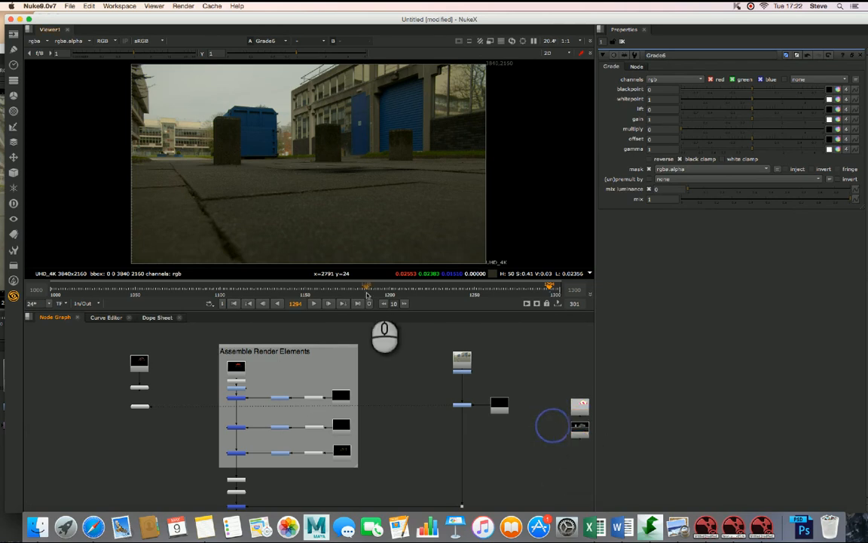
- Add a Backdrop node and size it to enclose the plate, its two Grade nodes and Read9
left_click(13, 261)
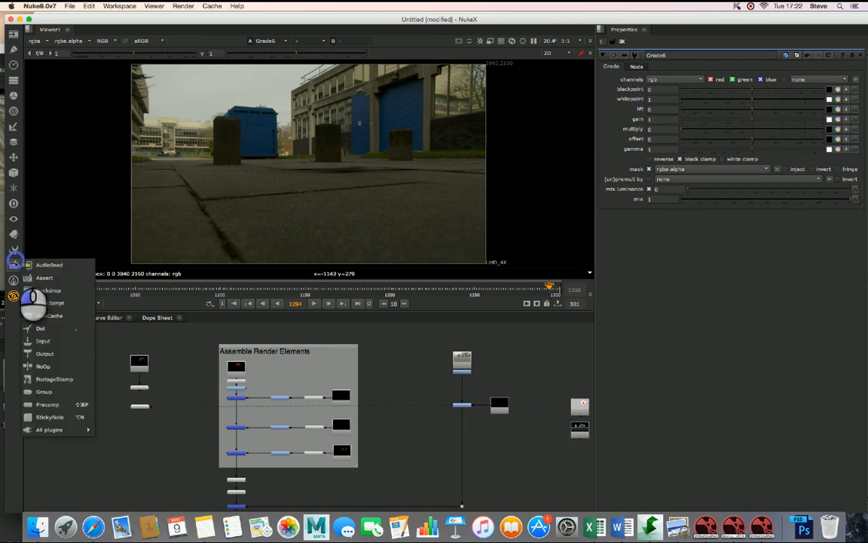
left_click(50, 290)
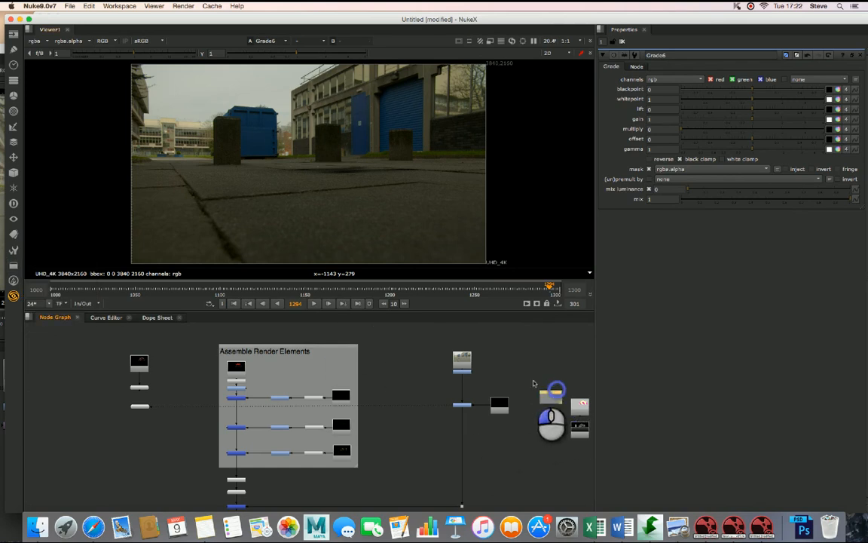
left_click(440, 338)
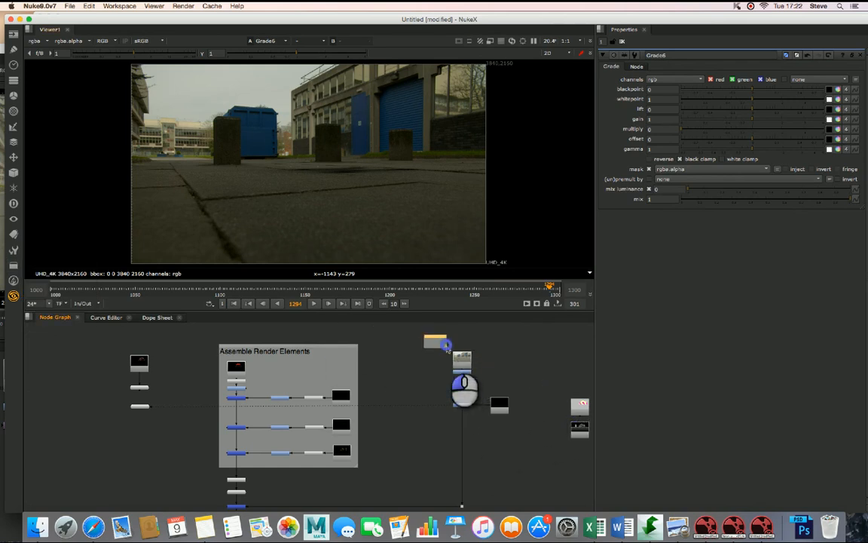
left_click_drag(447, 347, 520, 444)
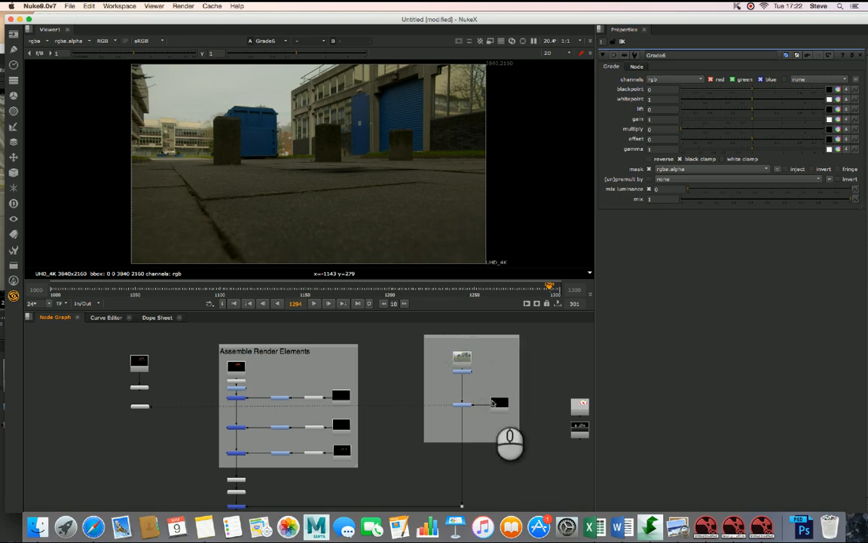
- Label the new backdrop "Assemble Back Plate and Shadow" with a font size of 24
left_click(479, 337)
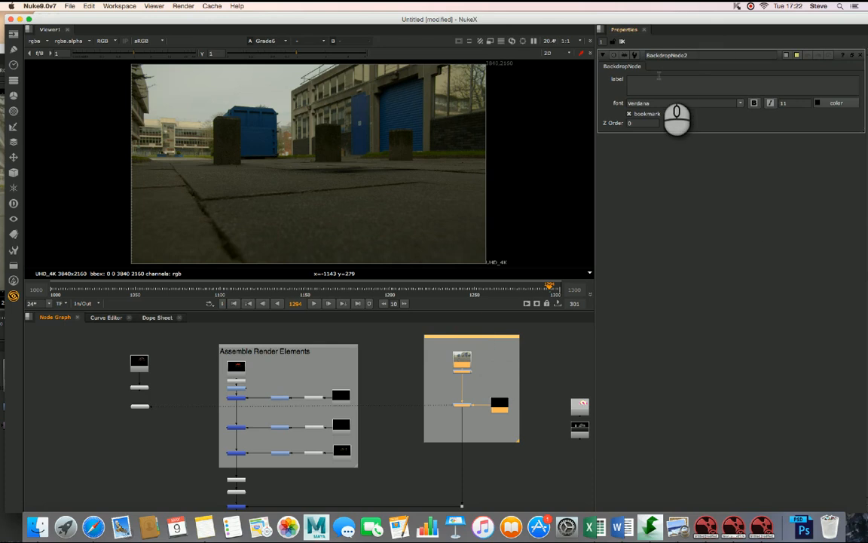
left_click(659, 76)
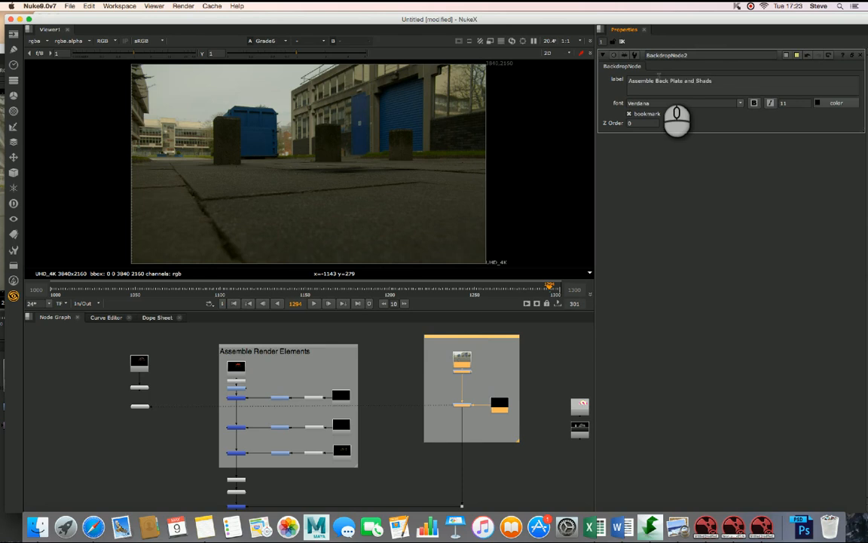
left_click(800, 103)
type("36")
key("Tab")
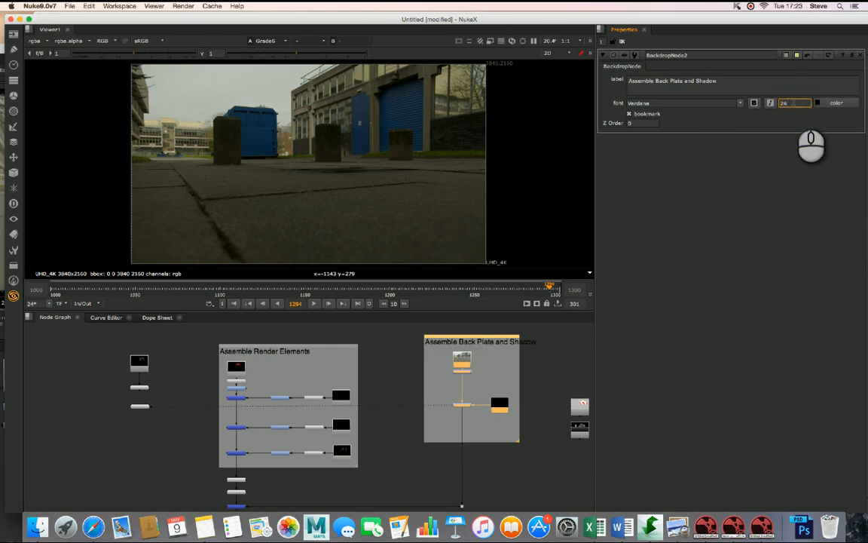
type("24")
key("Tab")
left_click(533, 393)
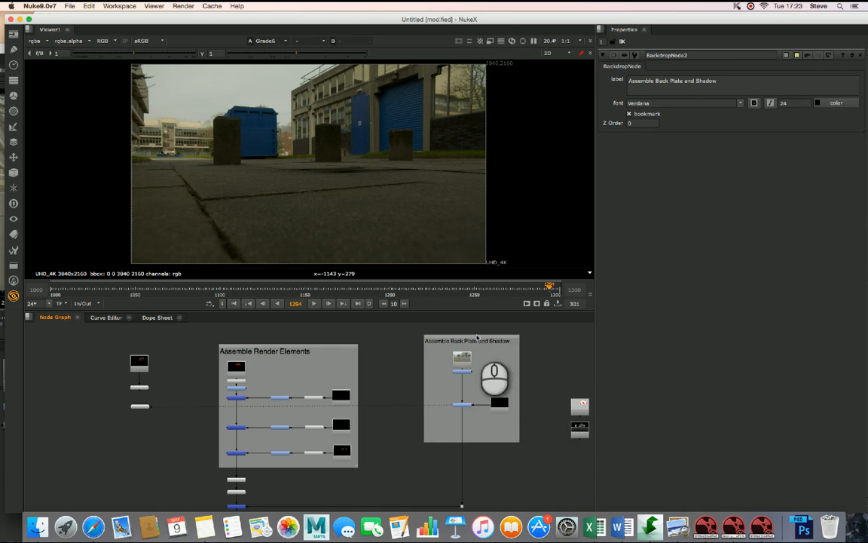
- Change the tile colour of the Assemble Back Plate and Shadow backdrop to a muted green
left_click(475, 339)
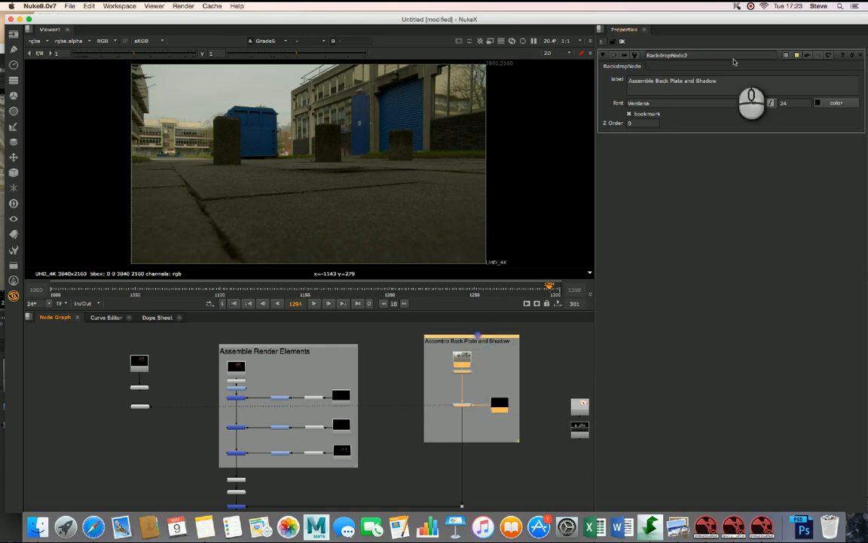
left_click(790, 55)
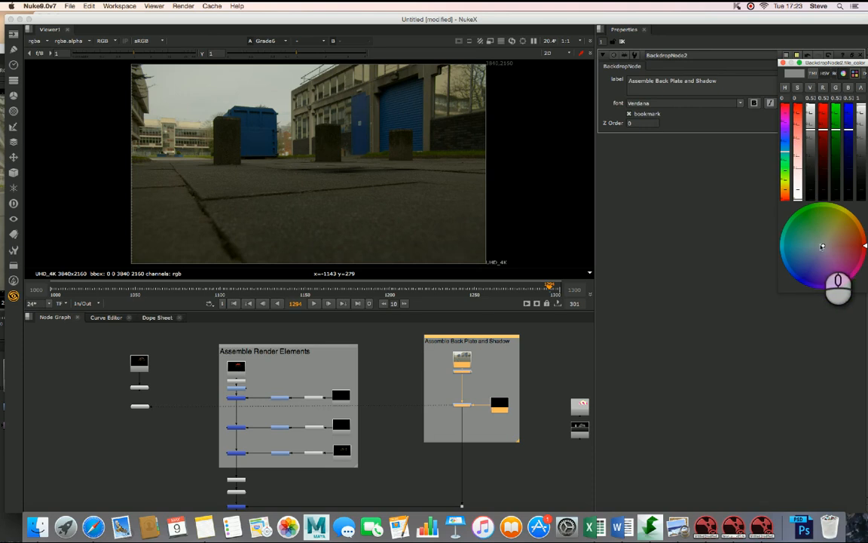
left_click_drag(821, 245, 812, 235)
left_click(522, 367)
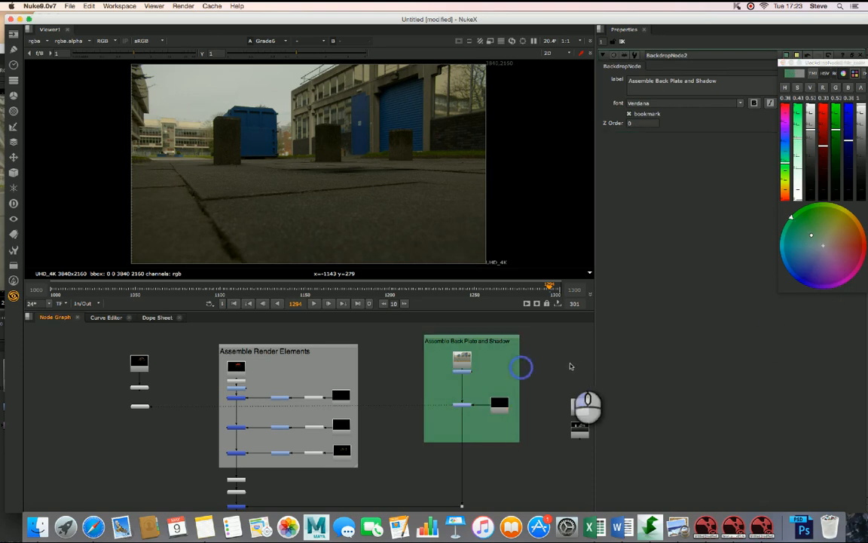
- Move the green backdrop with its nodes down to line up with the Assemble Render Elements backdrop
mouse_move(492, 340)
left_mouse_down()
mouse_move(494, 351)
mouse_move(479, 349)
left_mouse_up()
left_click(545, 396)
left_click(525, 456)
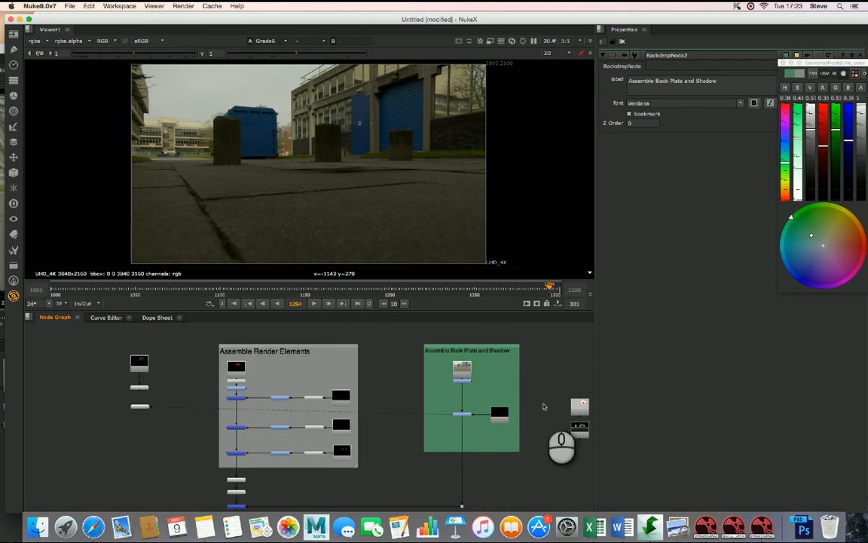
- Show the final Merge4 composite in the viewer and select the Grade6 shadow node
middle_click_drag(546, 401, 546, 384)
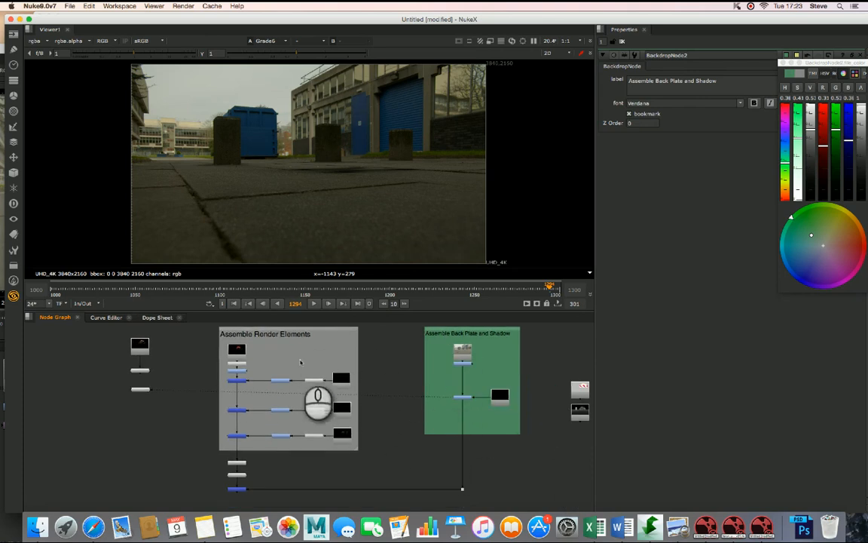
middle_click_drag(536, 457, 520, 452)
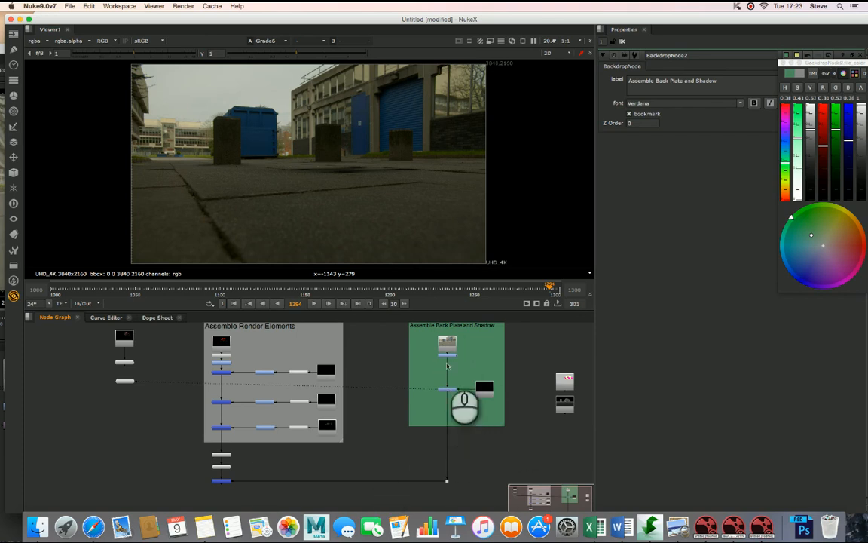
left_click(221, 481)
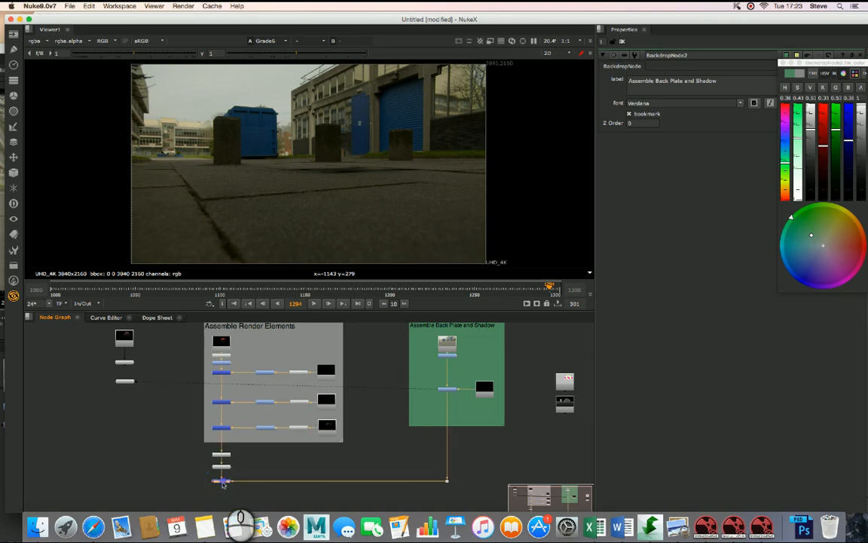
key("1")
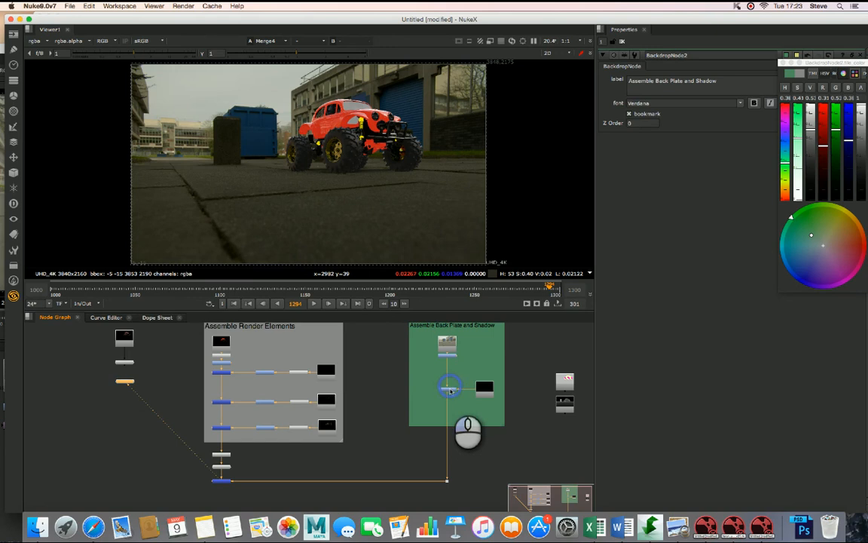
left_click(450, 390)
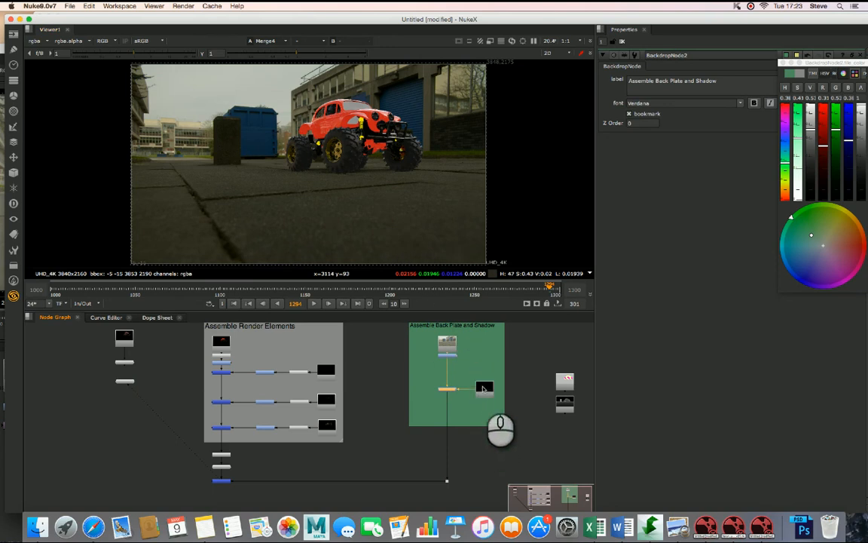
- Shift the Read9 shadow node away from Grade6 to make room on the mask connection
left_click(480, 387)
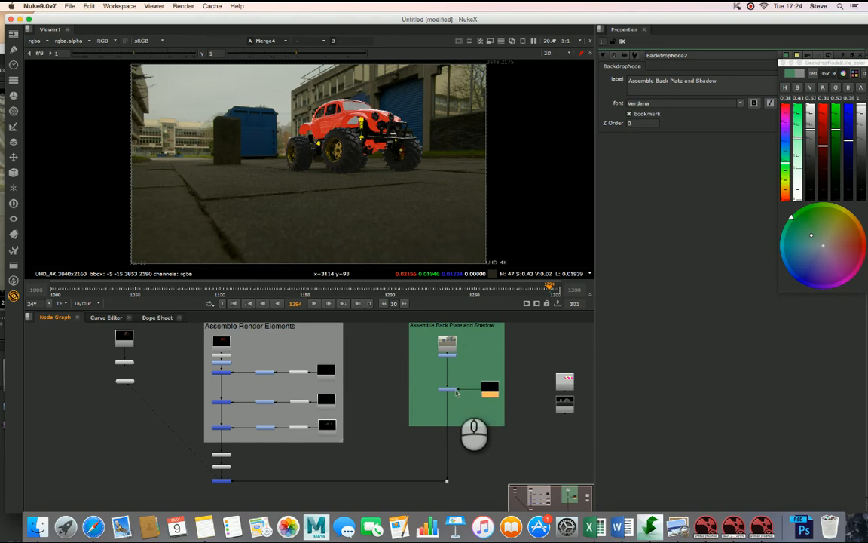
left_click(447, 348)
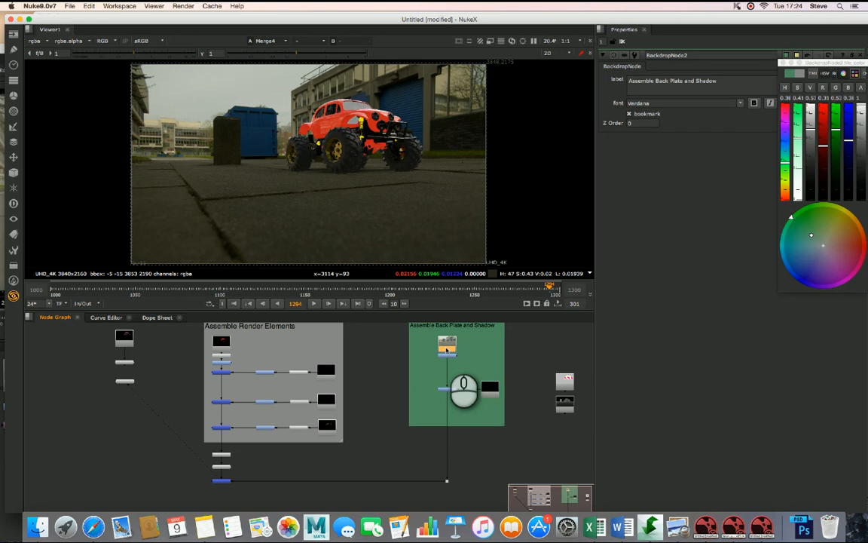
left_click(447, 389)
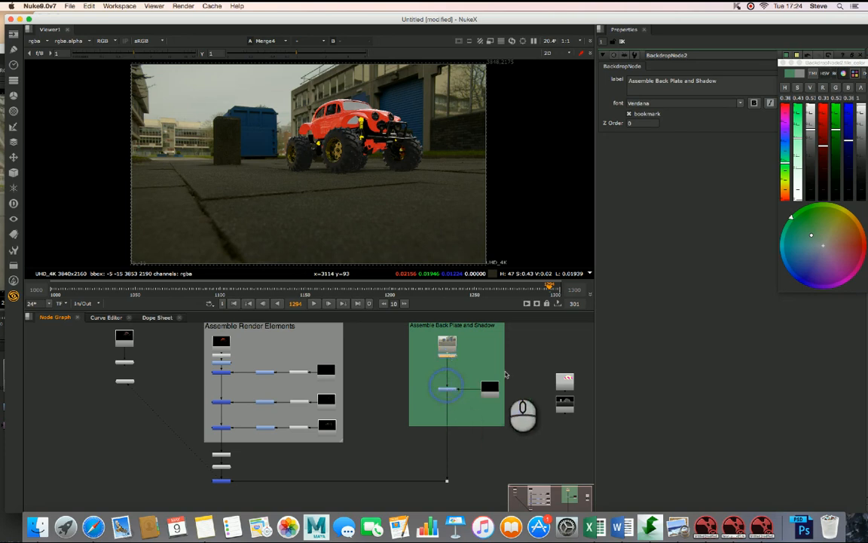
left_click(499, 389)
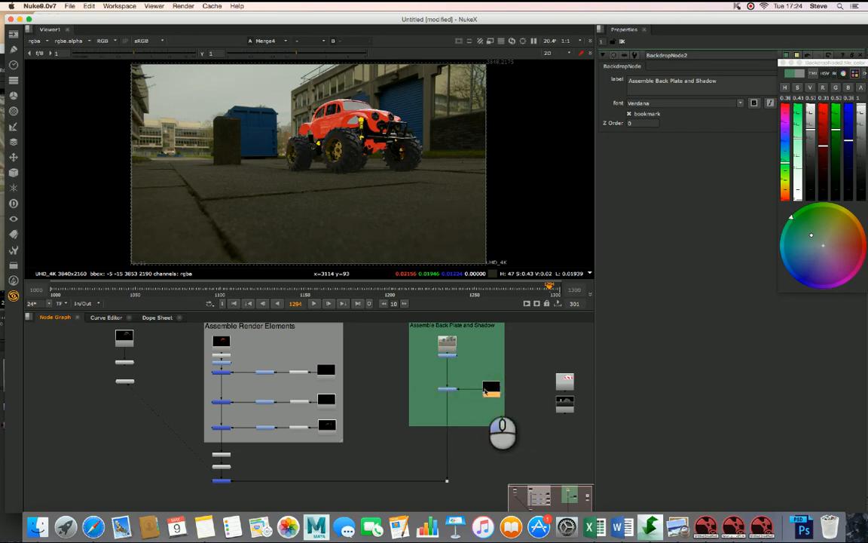
- Copy the lens distortion node above Merge4 and insert the copy between Read9 and the mask input of Grade6
scroll(218, 473, "down", 2)
scroll(217, 473, "up", 5)
left_click(226, 462)
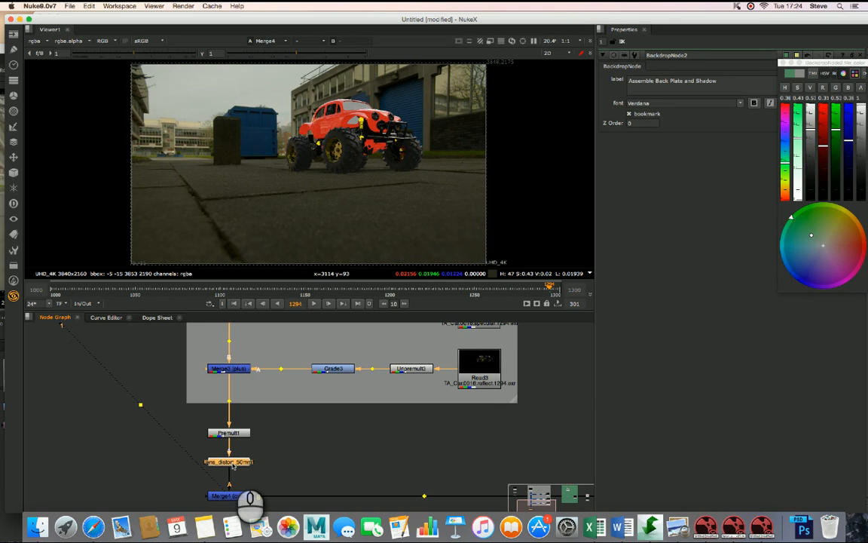
scroll(341, 456, "down", 4)
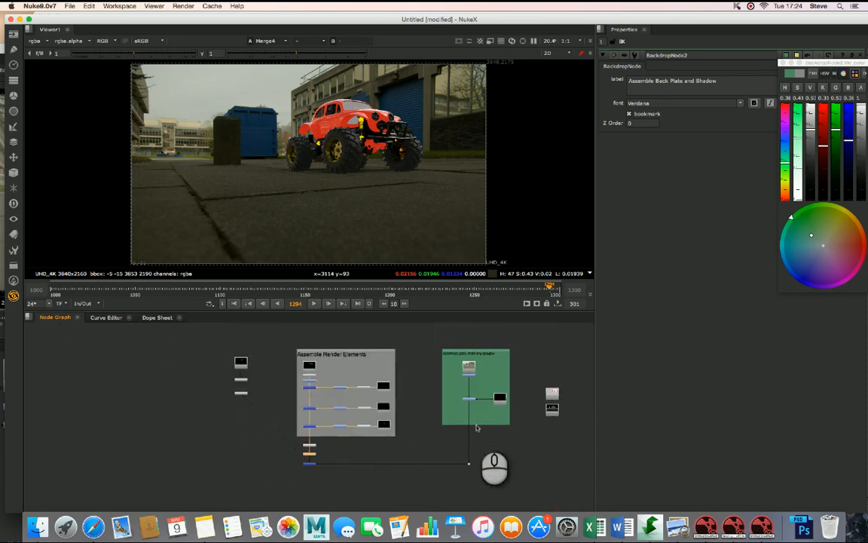
left_click(504, 459)
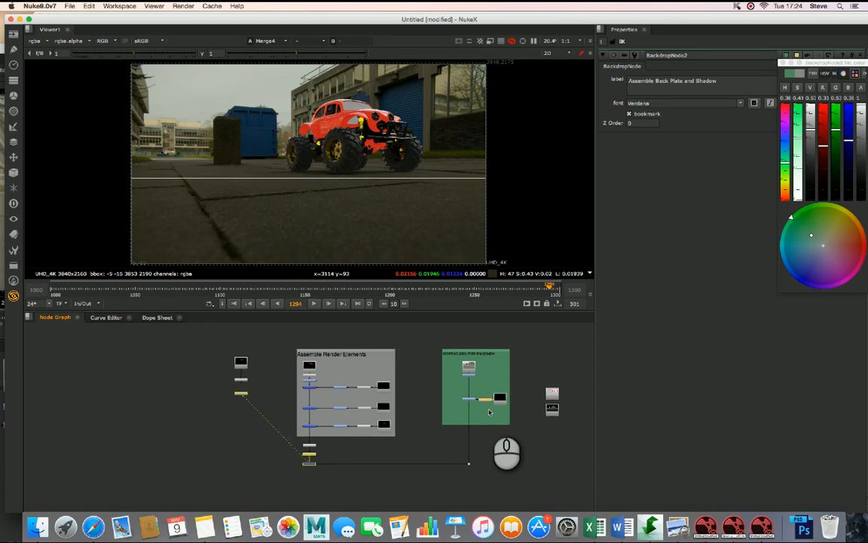
- Line up Lens_distort_50mm2 with Grade6 and space Read9 further out along the mask branch
scroll(488, 404, "down", 4)
scroll(488, 407, "up", 2)
scroll(488, 411, "up", 6)
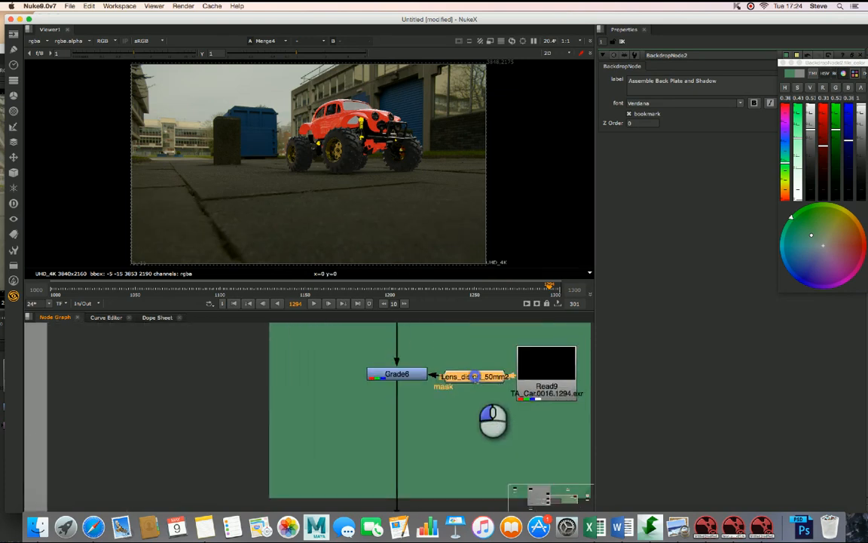
left_click_drag(474, 376, 479, 379)
left_click_drag(543, 375, 556, 377)
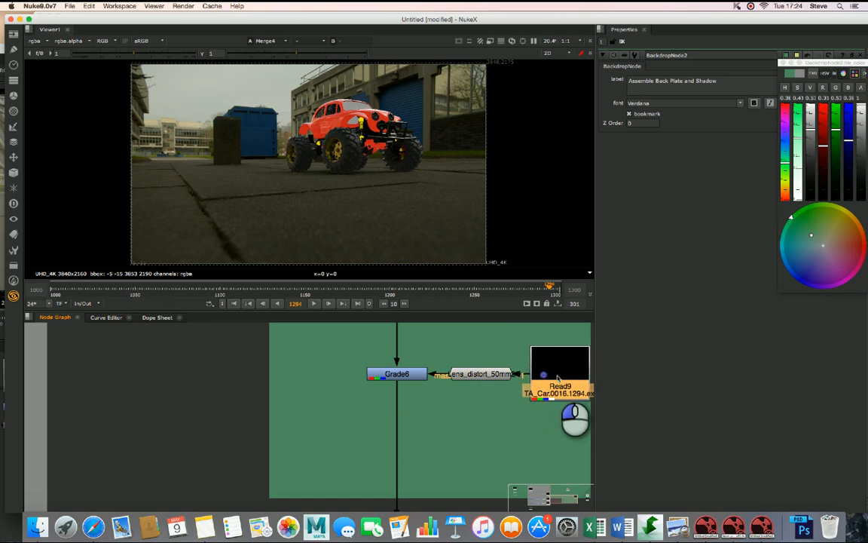
- Toggle Lens_distort_50mm2 off and on to compare the car's shadow, and frame the whole node graph
mouse_move(494, 377)
left_mouse_down()
mouse_move(506, 379)
mouse_move(495, 382)
left_mouse_up()
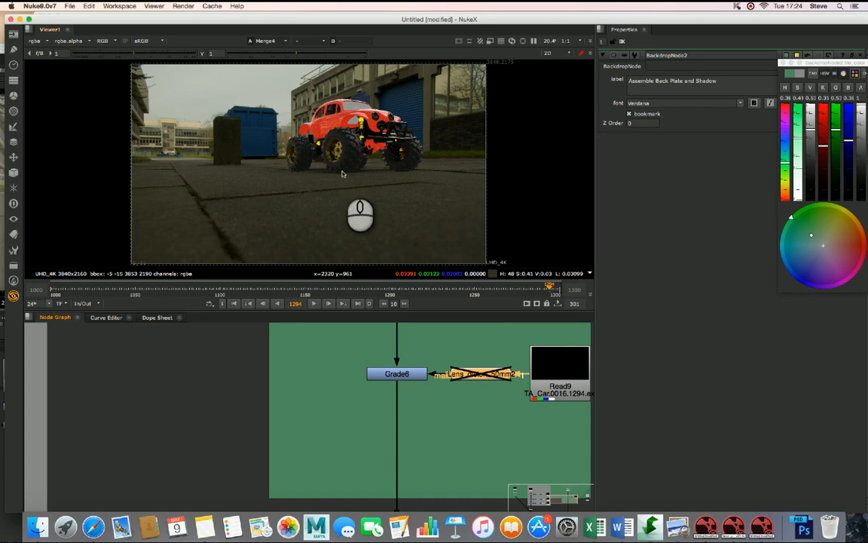
key("d")
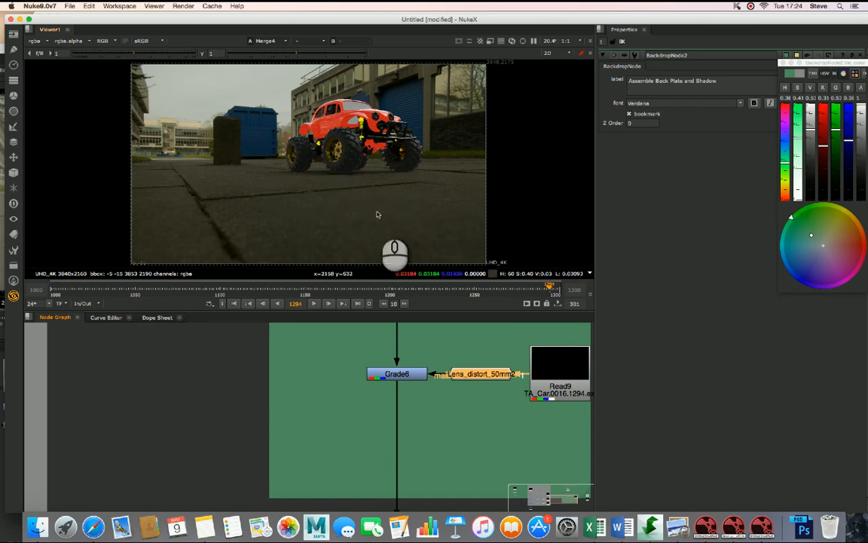
left_click(191, 388)
key("f")
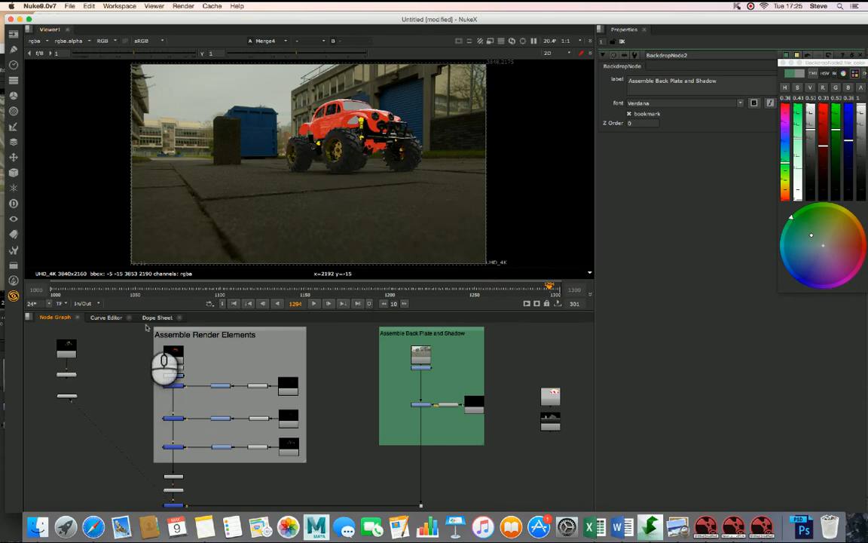
- Review the nodes in the Assemble Render Elements backdrop and inspect the settings of Premult1 and Merge4
left_click_drag(141, 324, 308, 470)
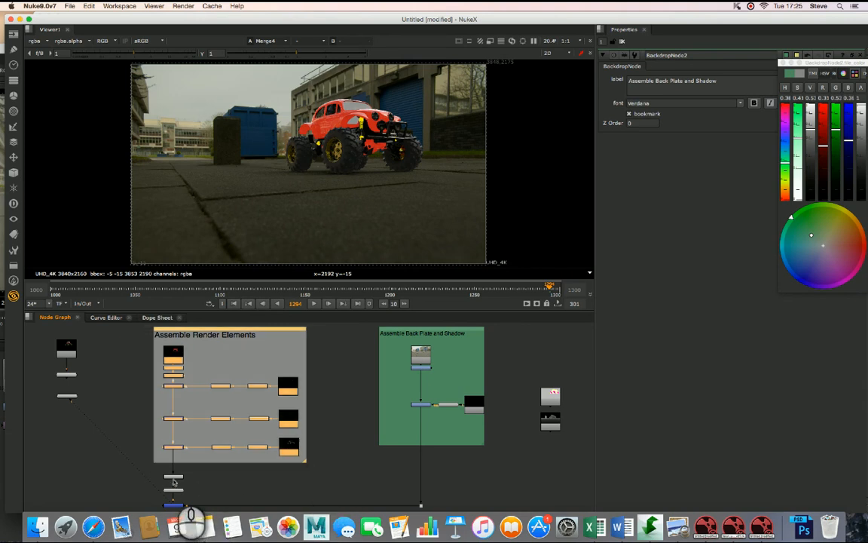
left_click(173, 477)
left_click(263, 482)
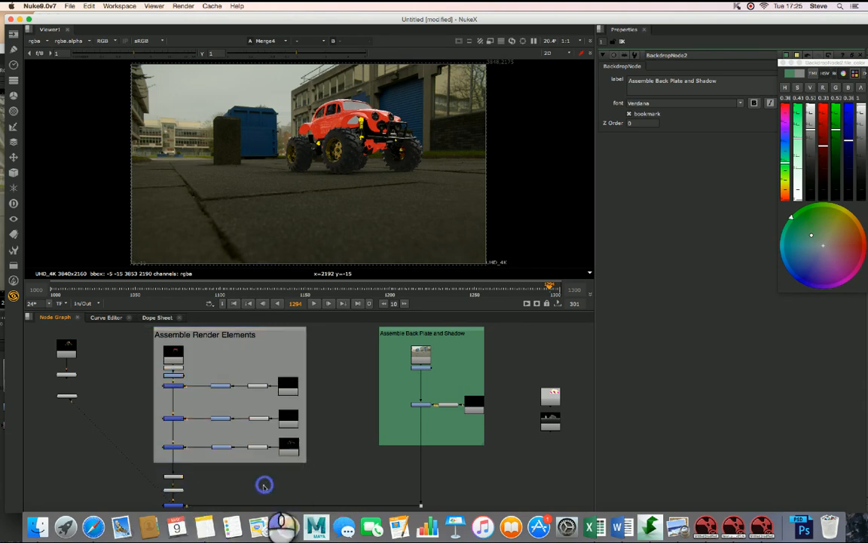
double_click(173, 476)
left_click(263, 481)
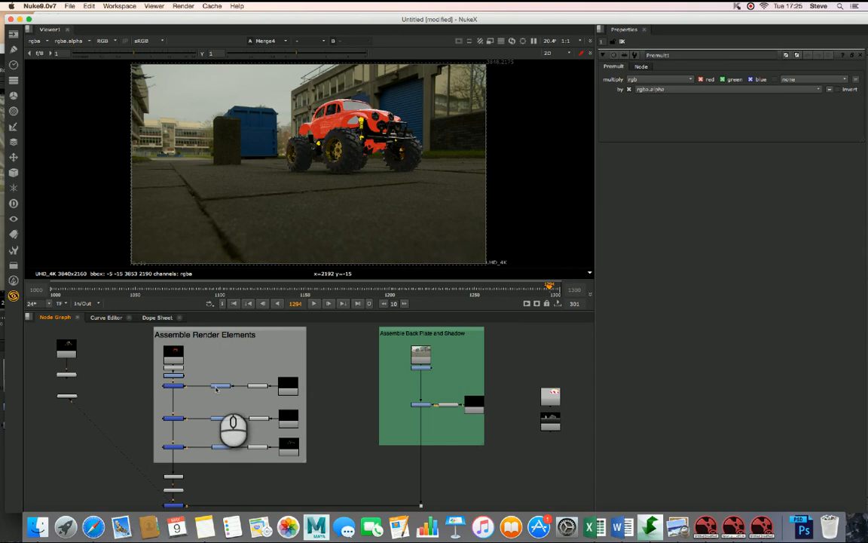
double_click(173, 503)
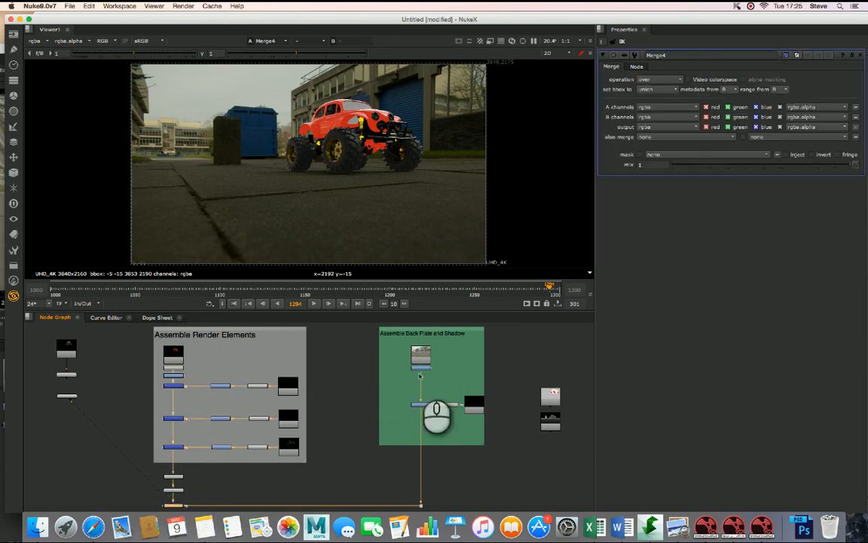
- Nudge the Read9 shadow node back inside the Assemble Back Plate and Shadow backdrop
left_click(474, 407)
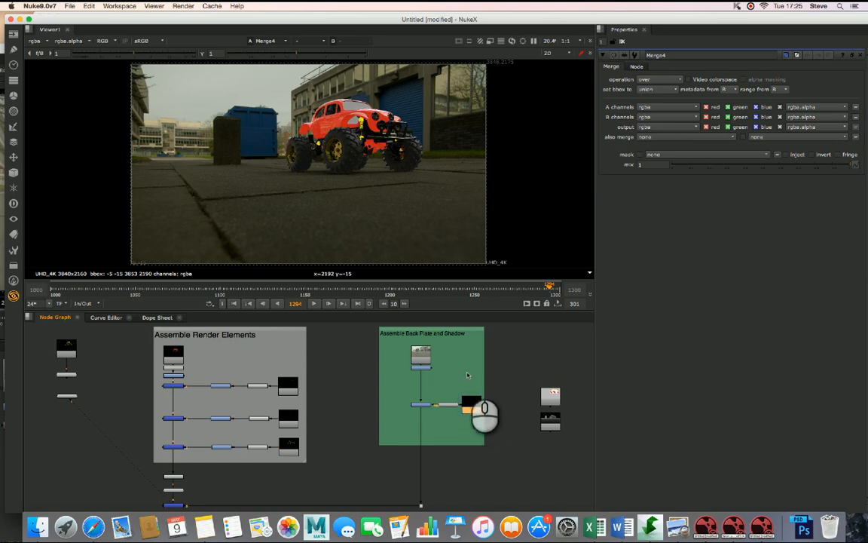
left_click(450, 406)
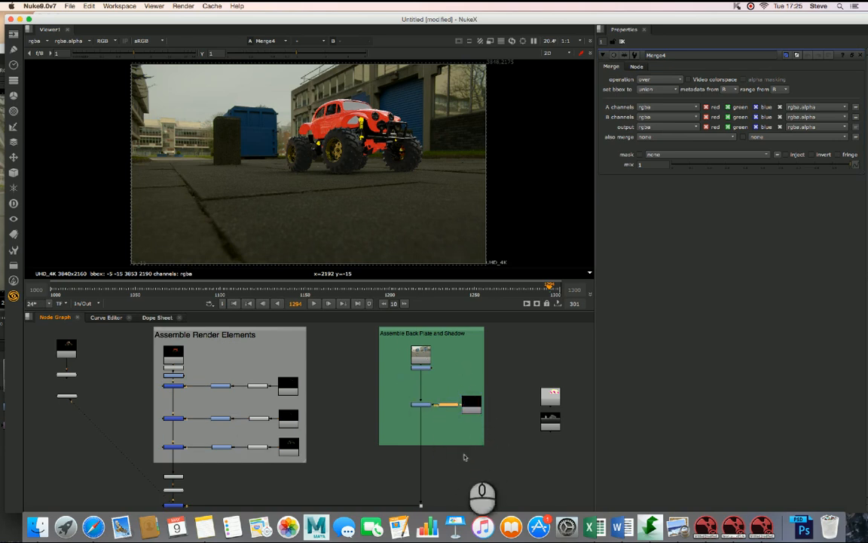
left_click_drag(536, 383, 570, 462)
left_click(563, 464)
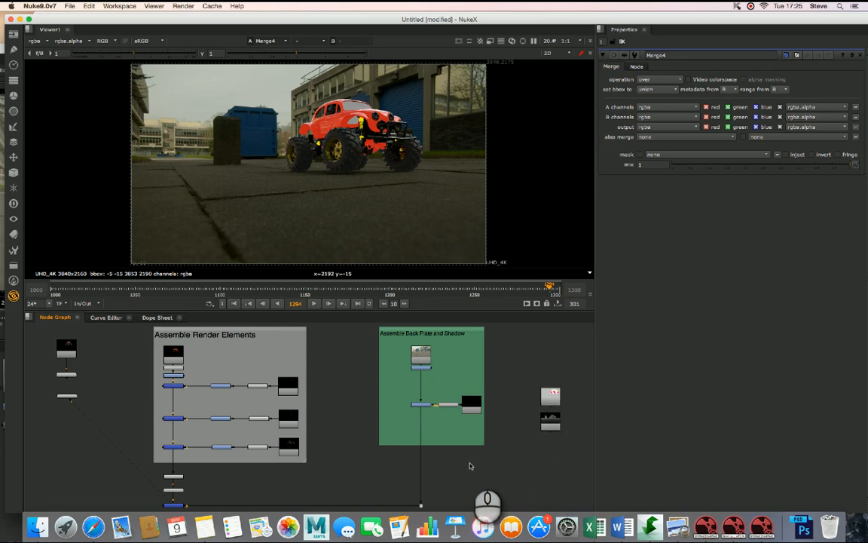
- Add a Write node, connect it to the output of Merge4 and place it directly below that merge
middle_click_drag(469, 466, 488, 455)
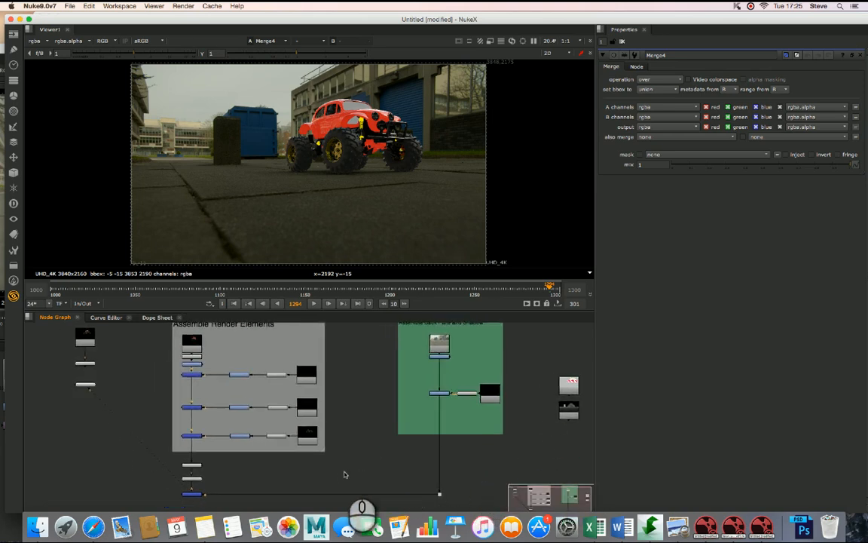
middle_click_drag(341, 473, 419, 431)
scroll(308, 468, "down", 4)
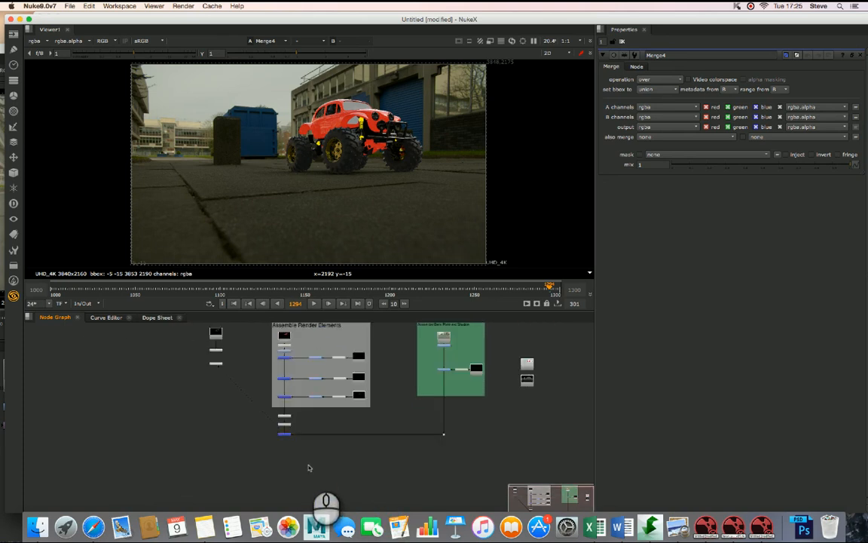
scroll(309, 467, "up", 5)
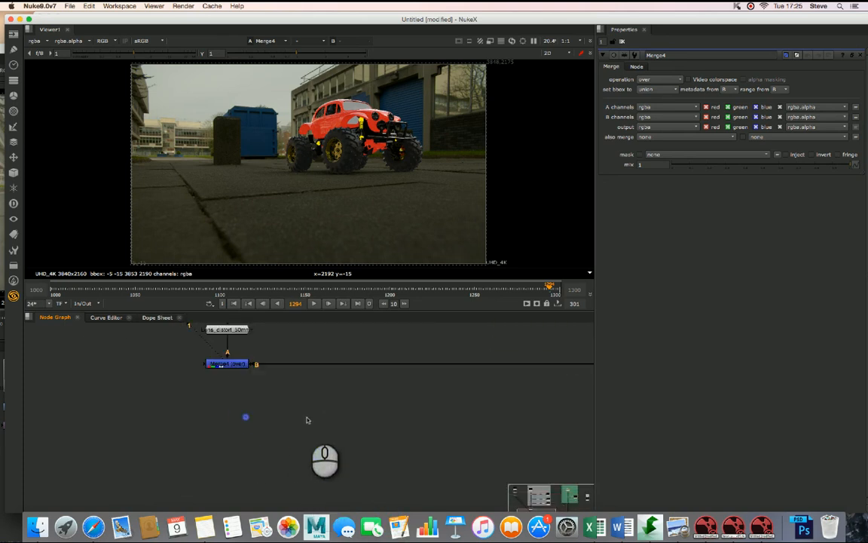
key("Tab")
type("write")
key("Return")
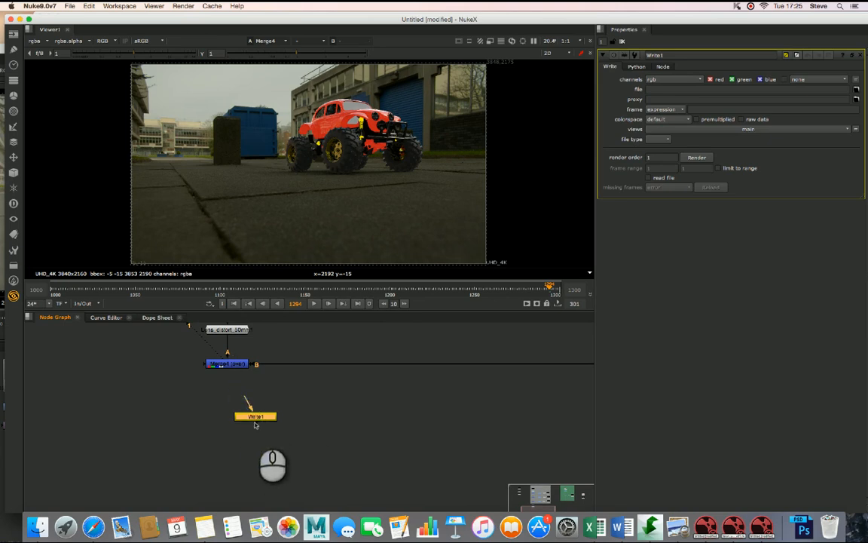
left_click_drag(244, 397, 229, 365)
left_click_drag(263, 420, 236, 427)
scroll(287, 429, "up", 3)
scroll(287, 429, "down", 8)
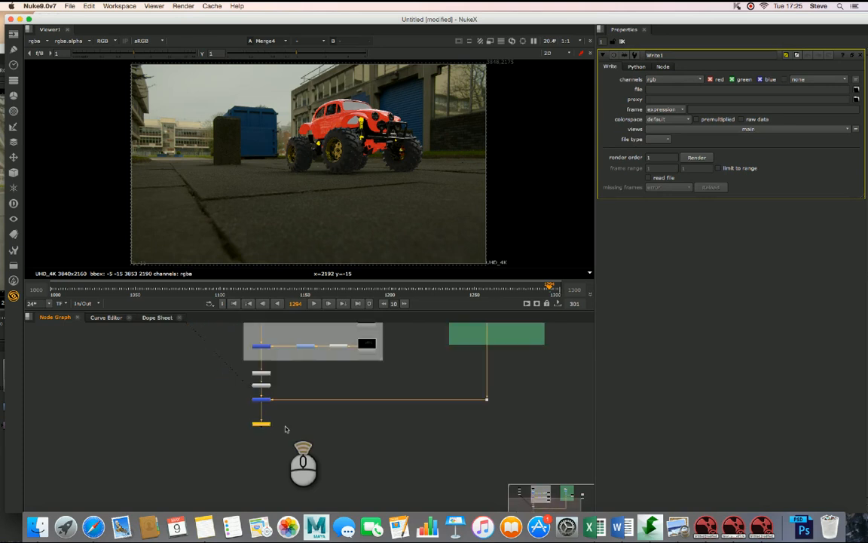
- Show the Grade6 shadow result in the viewer and move the playhead to frame 1295
left_click_drag(335, 384, 316, 450, "alt")
left_click(504, 457)
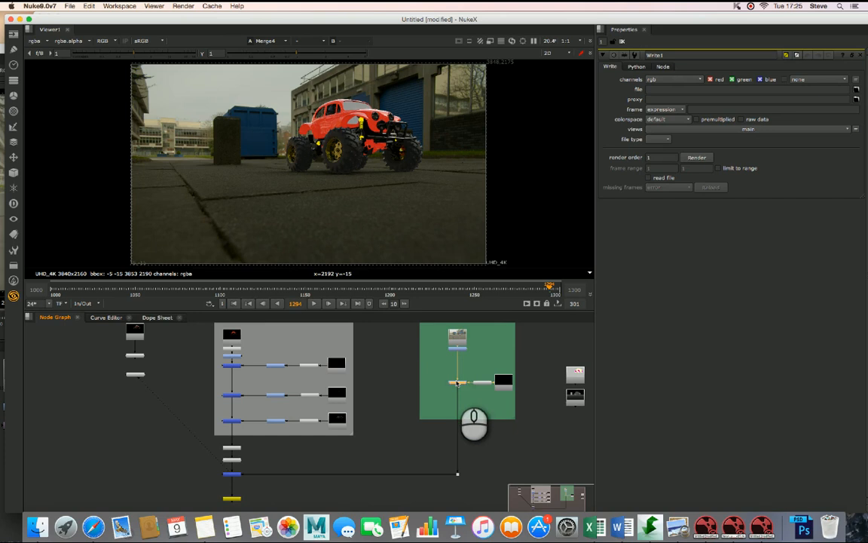
key("1")
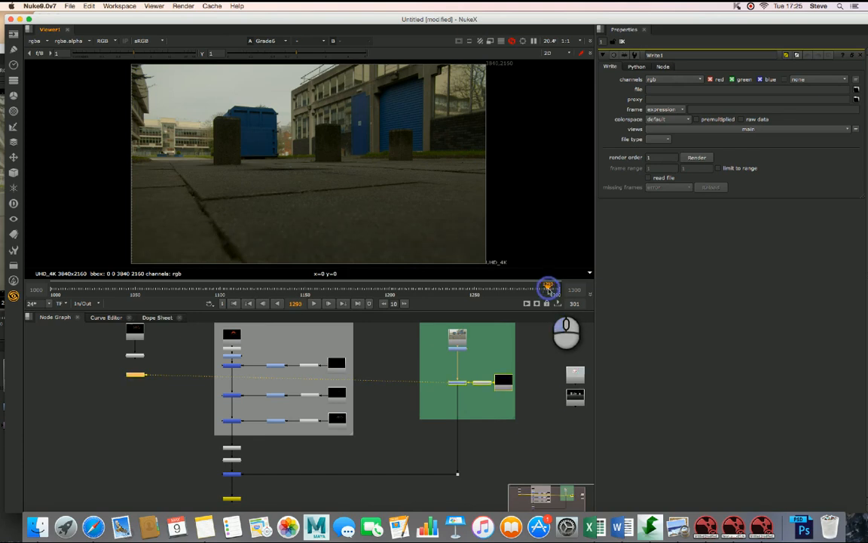
left_click_drag(549, 289, 554, 289)
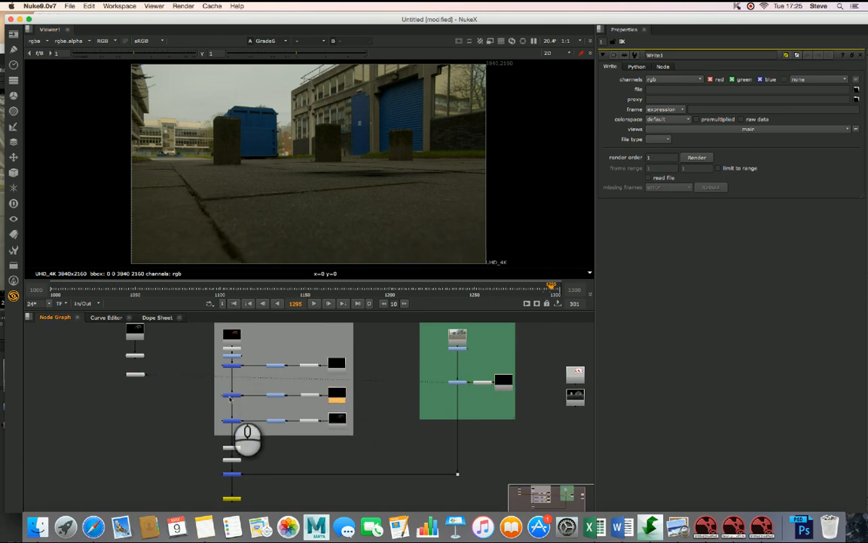
- View the outputs of Merge2, Merge3 and Merge4 in turn to check how the composite builds up
left_click(230, 393)
key("1")
left_click(234, 366)
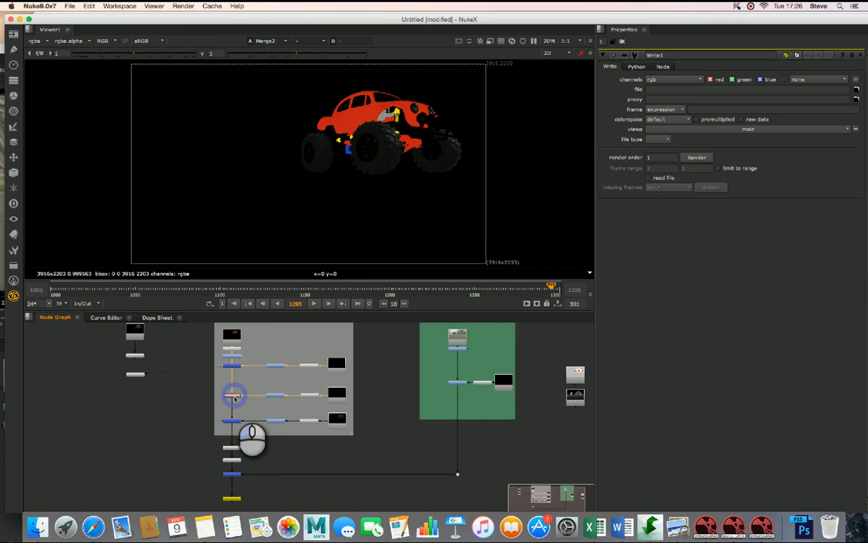
key("1")
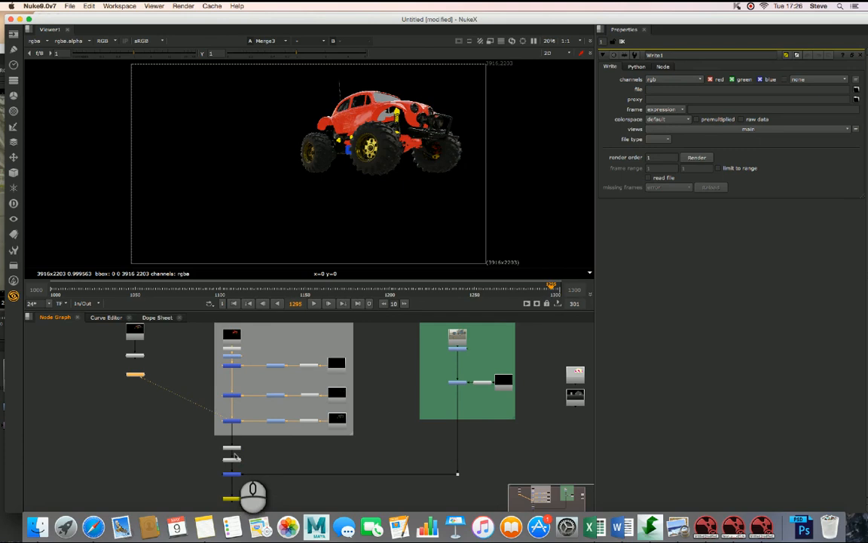
left_click(236, 459)
key("1")
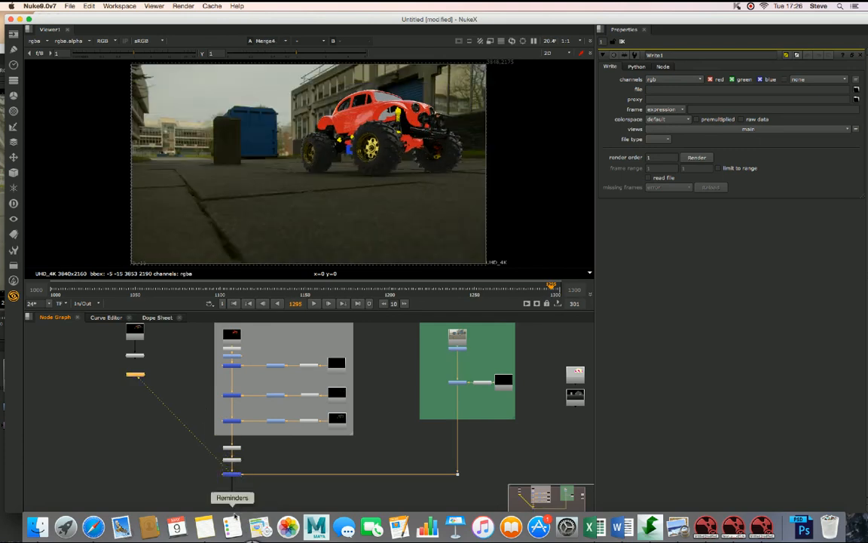
- Select the Write1 node and shift the program window to keep its properties in reach
left_click(234, 500)
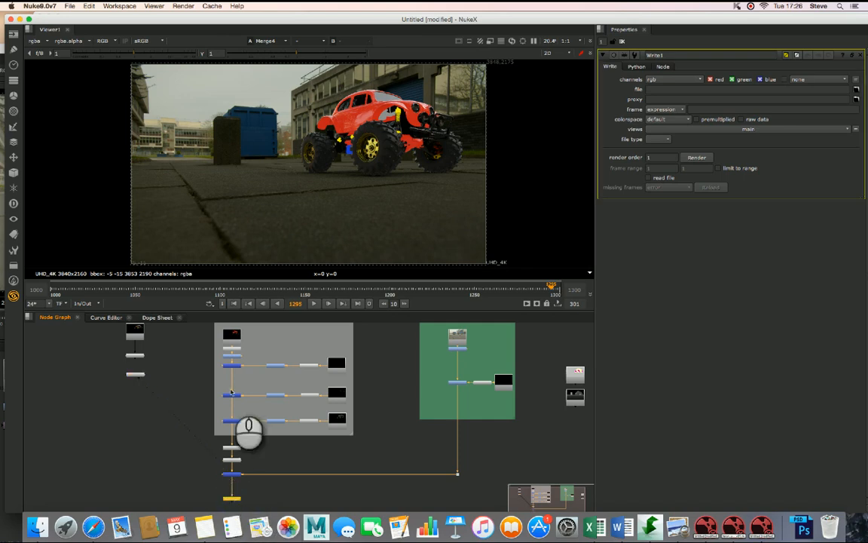
left_click(323, 461)
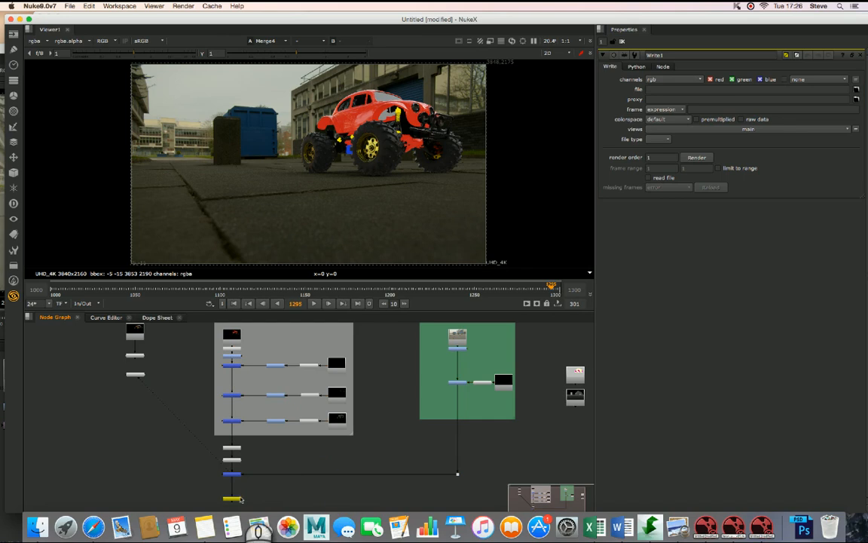
left_click(234, 499)
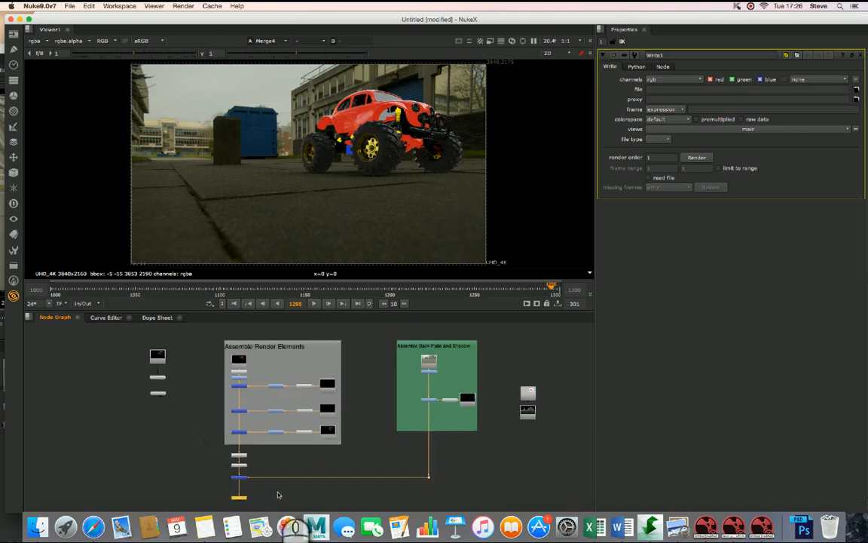
scroll(277, 493, "up", 6)
scroll(322, 469, "up", 2)
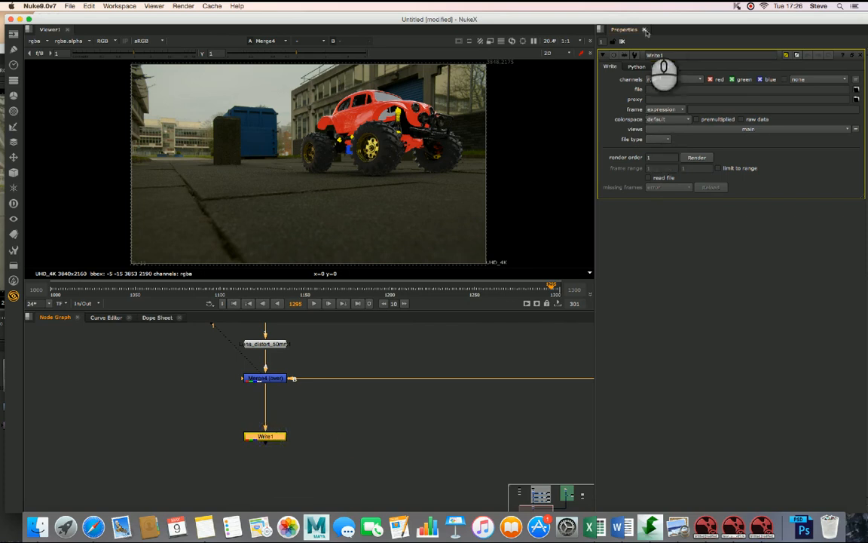
left_click_drag(654, 20, 646, 29)
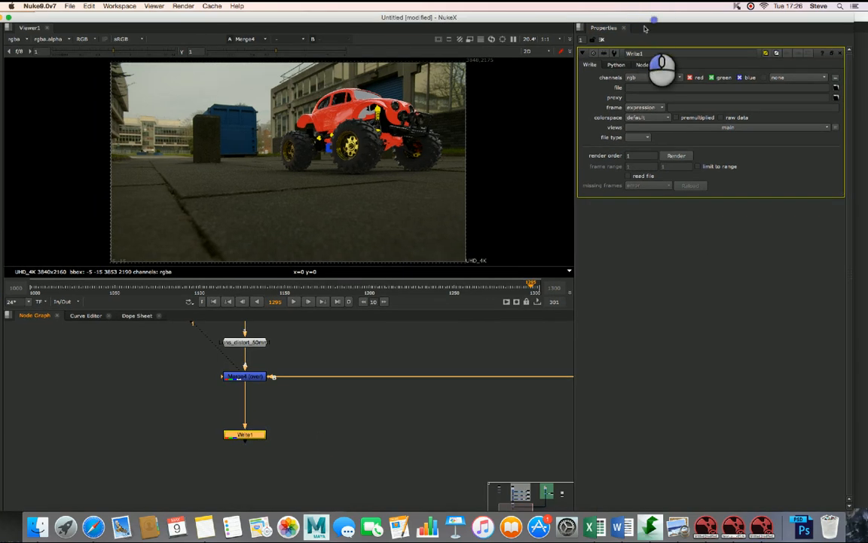
- Look through the channel choices for Write1's output and keep rgb
left_click(634, 79)
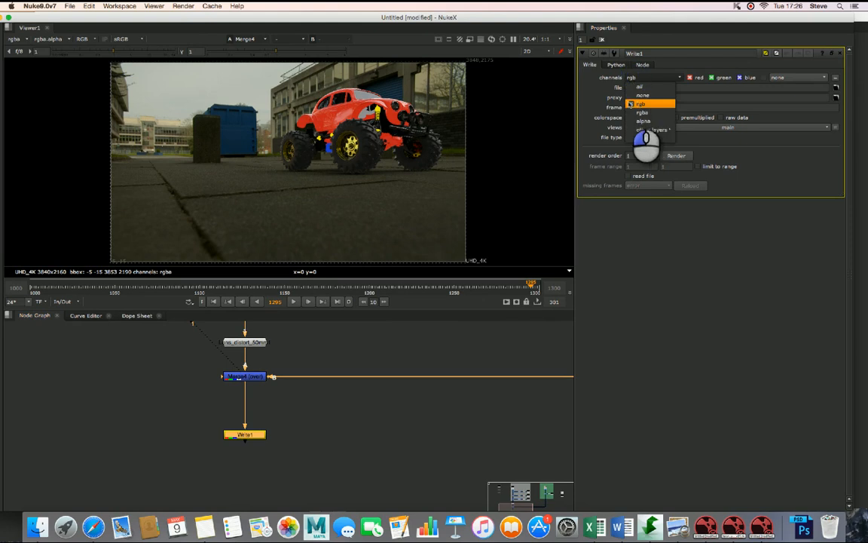
left_click(638, 104)
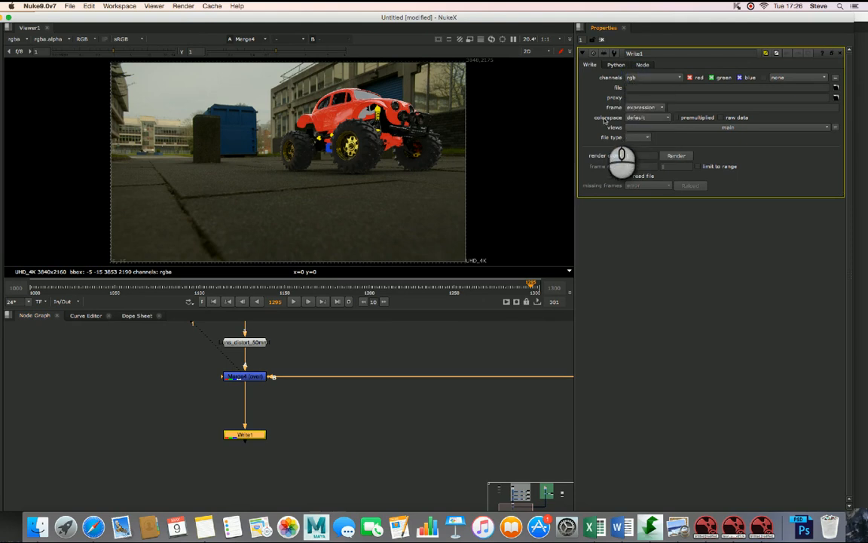
left_click_drag(648, 77, 667, 112)
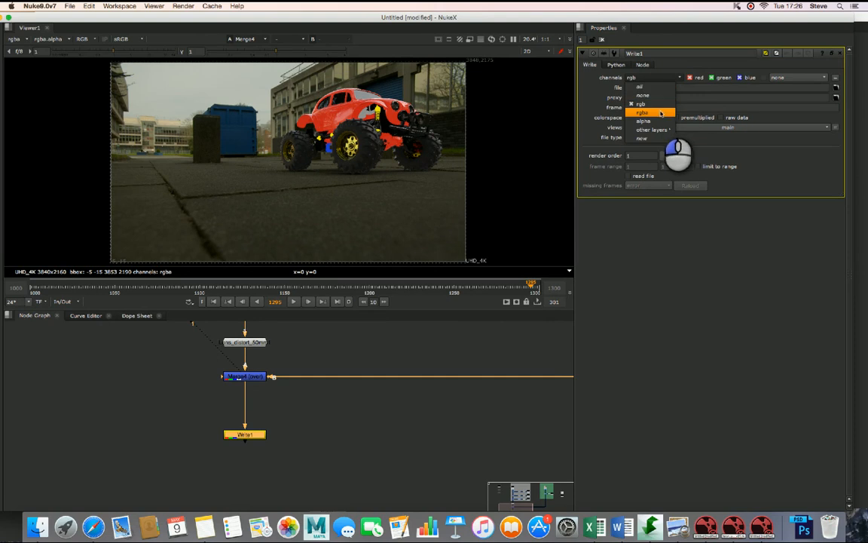
left_click_drag(661, 113, 639, 111)
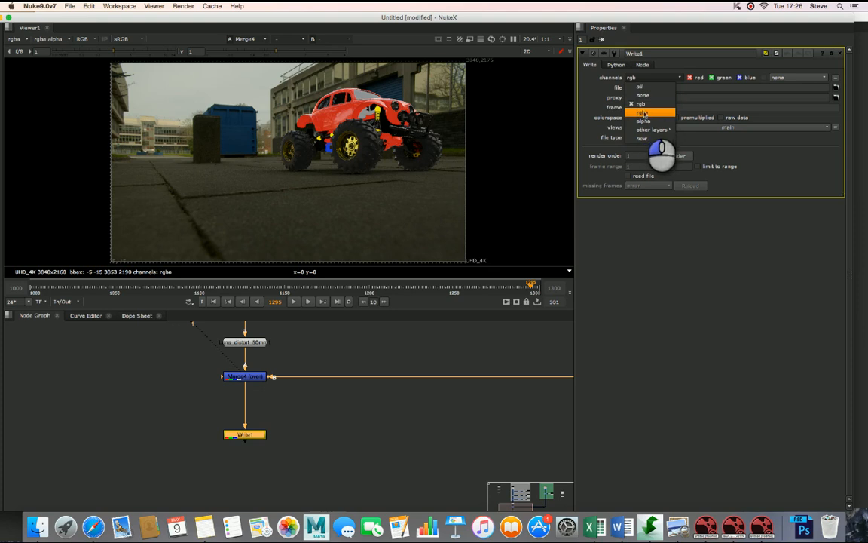
left_click_drag(644, 114, 642, 111)
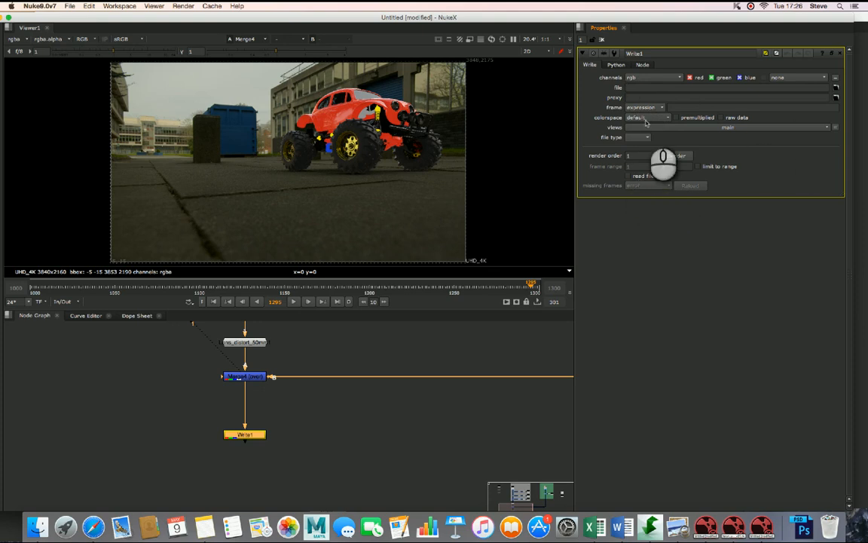
- Browse for Write1's output file to shot 0030's comp/renders folder and create a folder named Test_render_SMC in it
left_click(659, 87)
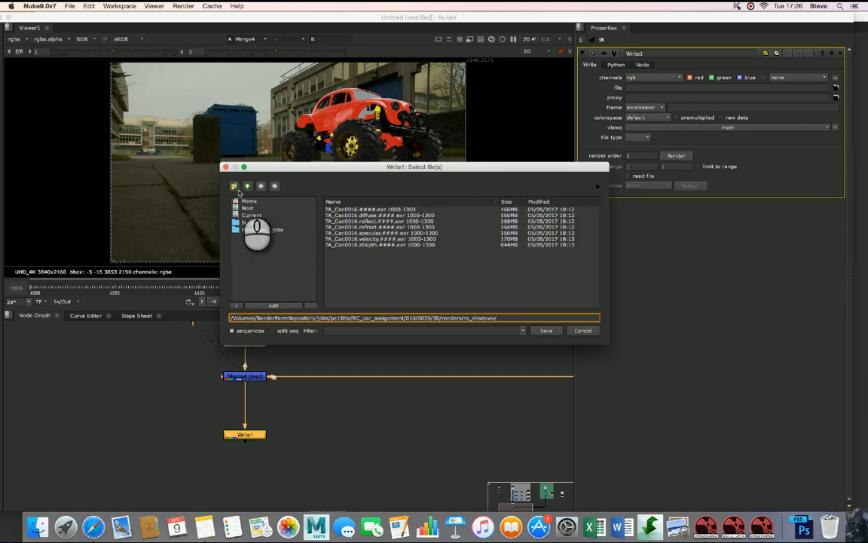
left_click(247, 186)
left_click(247, 185)
left_click(247, 186)
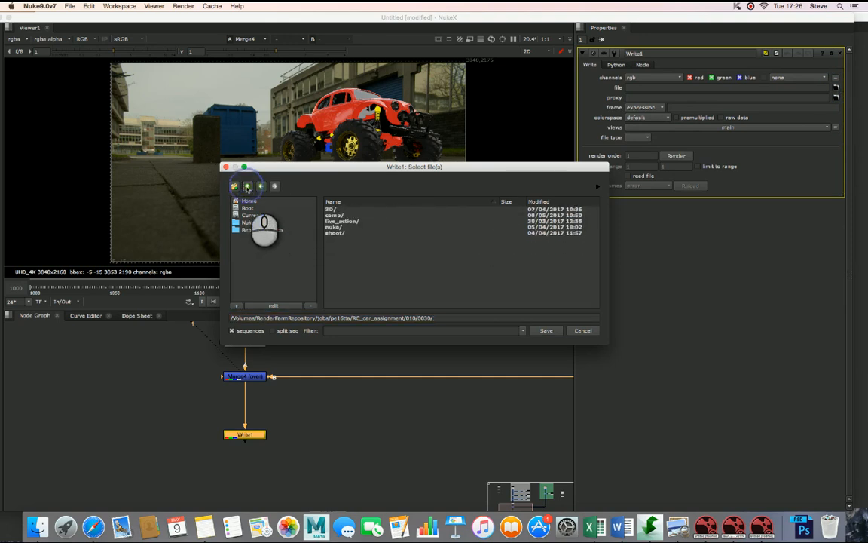
double_click(339, 216)
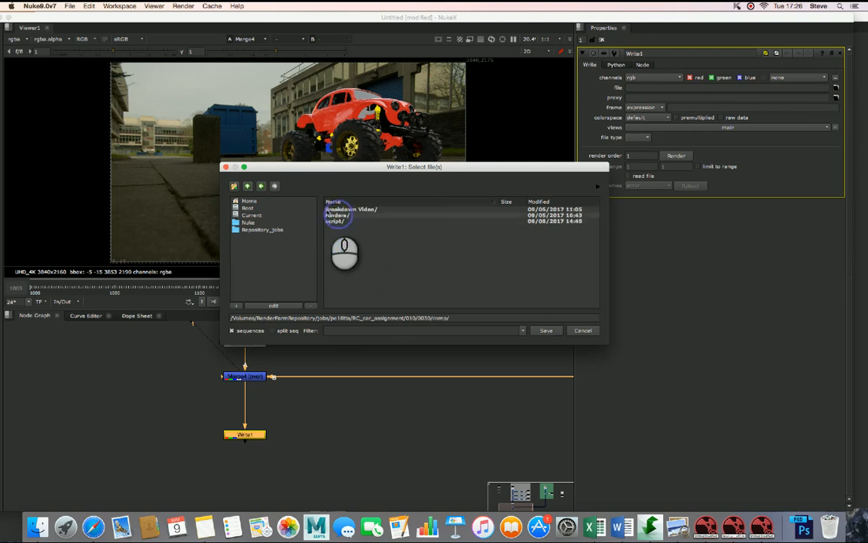
double_click(337, 216)
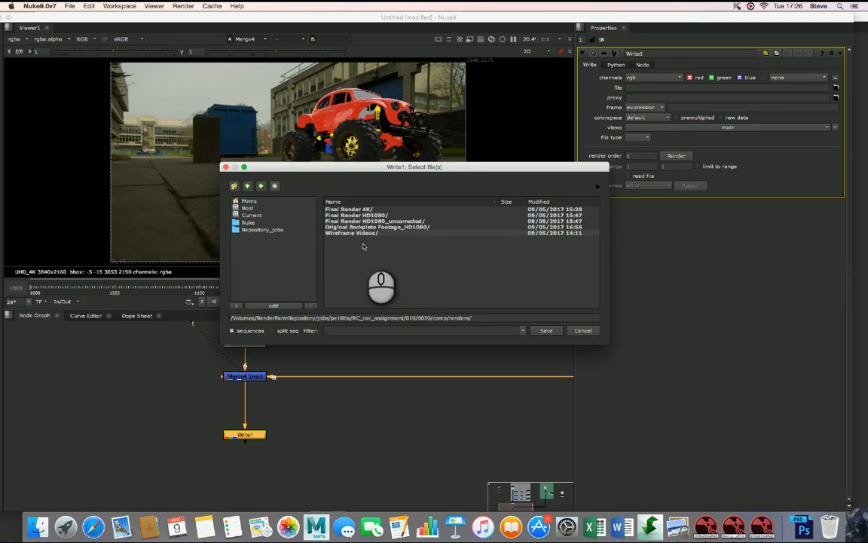
left_click(234, 186)
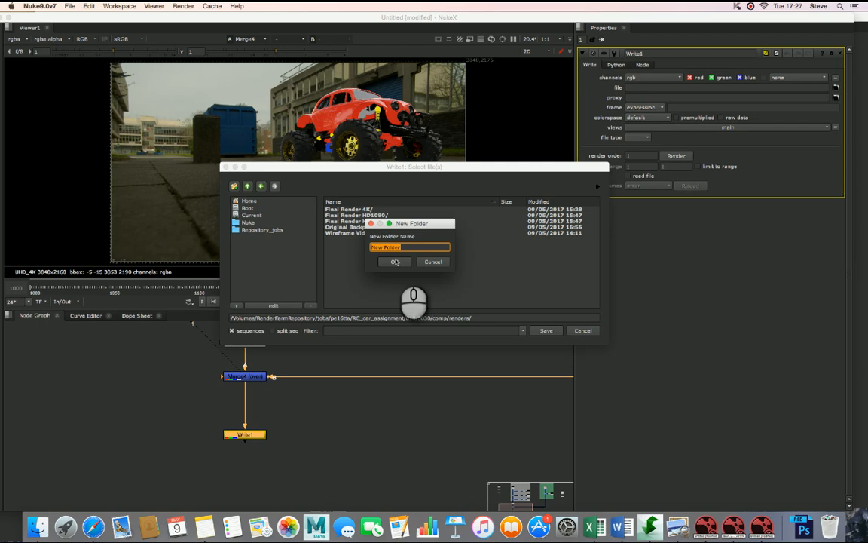
type("Test_render_SMC")
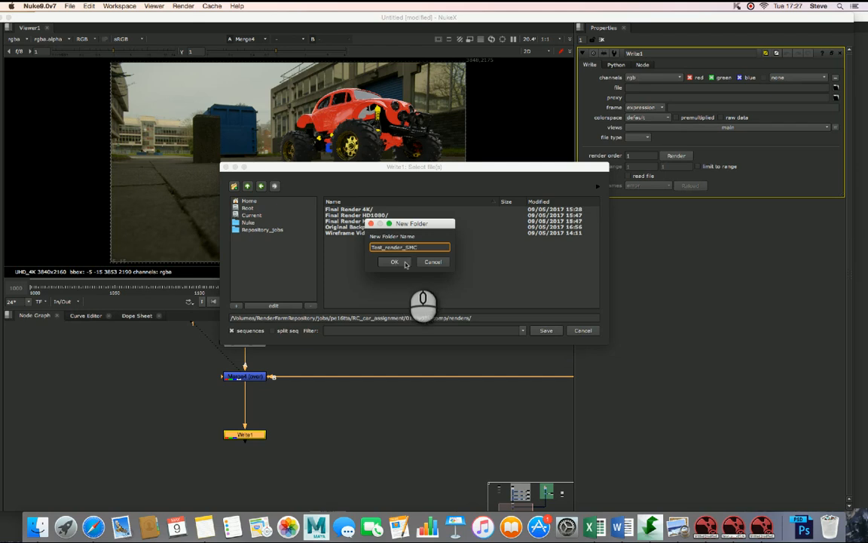
left_click(395, 262)
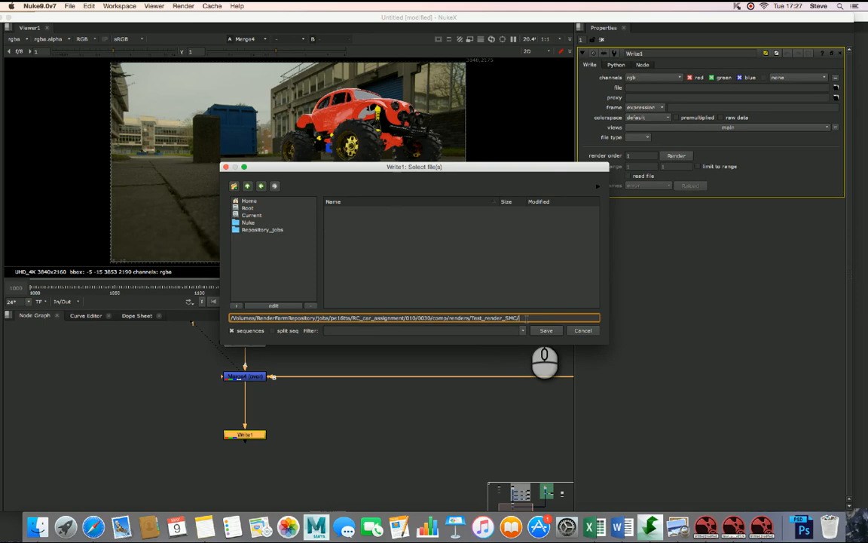
- Name the output sequence RC_CAR_010_0010_final_SMC_####.dpx in the Test_render_SMC folder and save it as Write1's file path
type("RC_CAR_010_0010_")
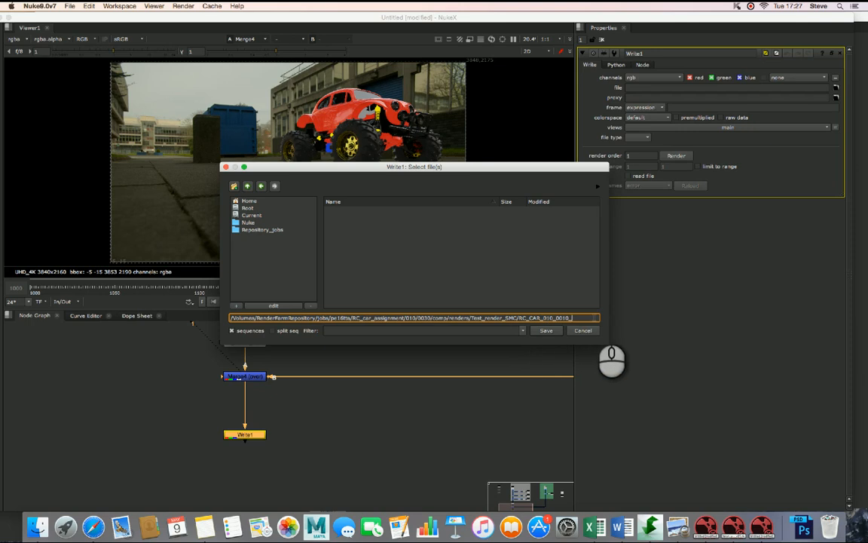
type("final_SMC_")
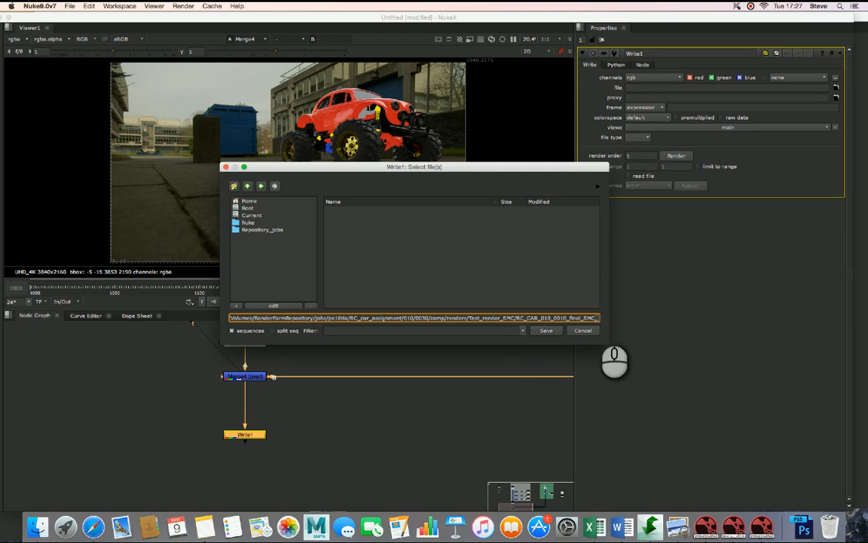
type("##")
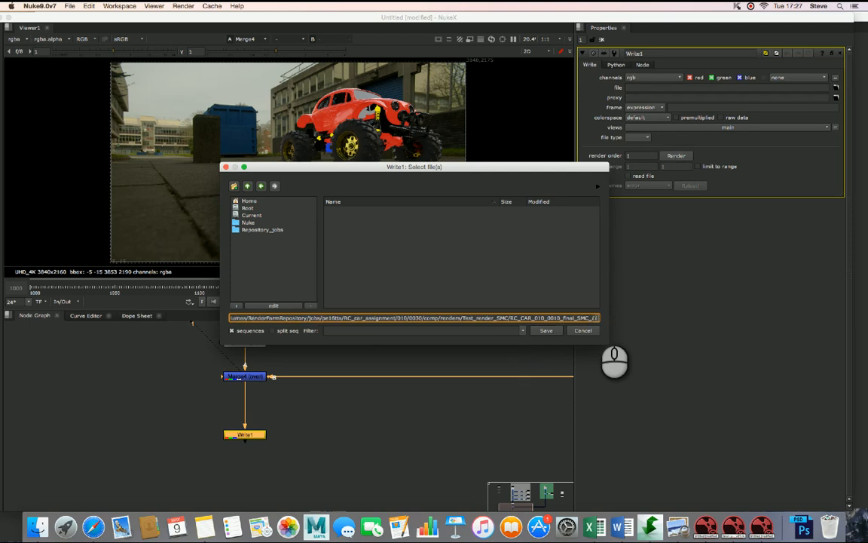
key("BackSpace")
key("BackSpace")
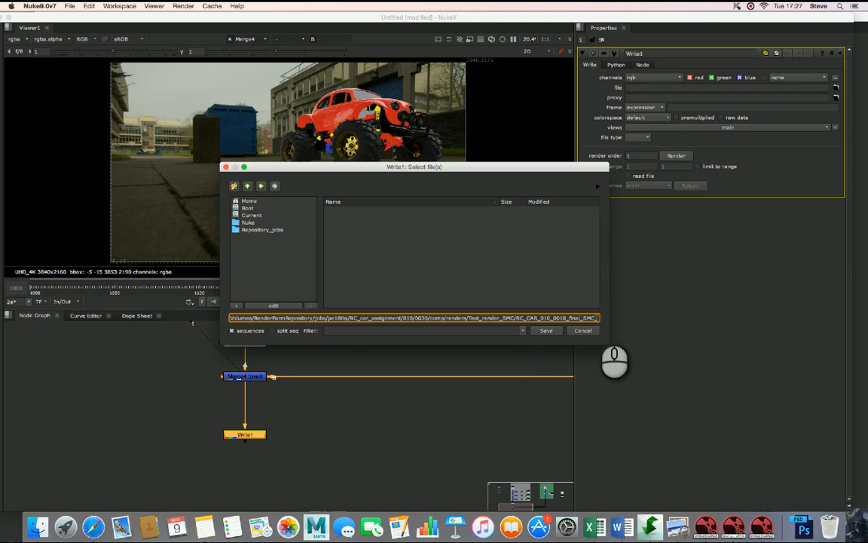
type("####")
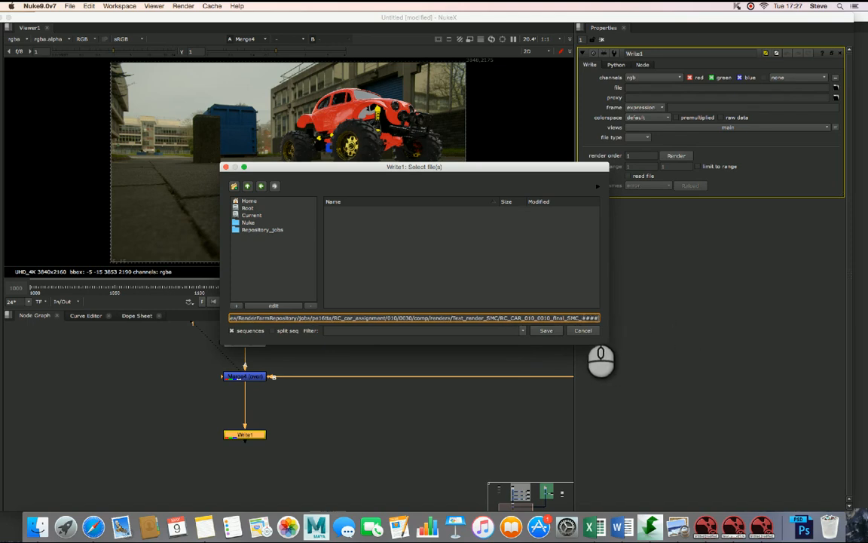
left_click(585, 318)
left_click_drag(584, 317, 597, 318)
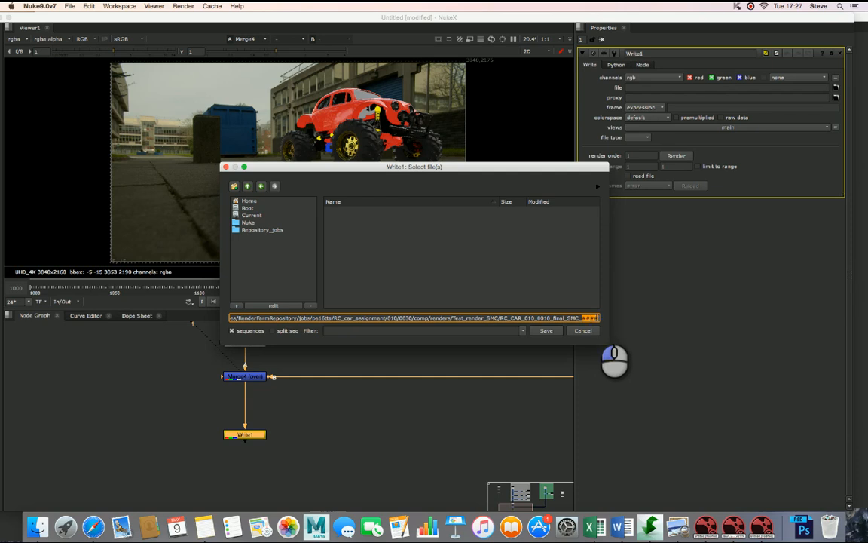
left_click(597, 318)
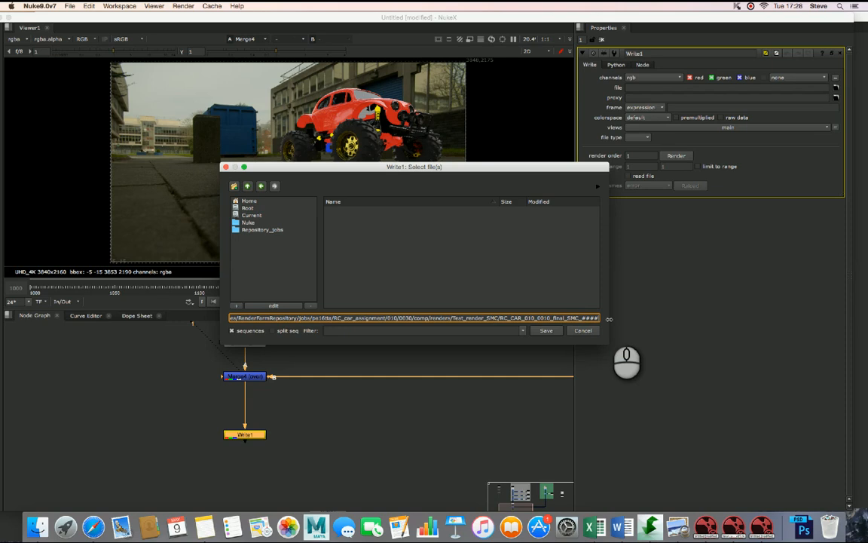
type(".")
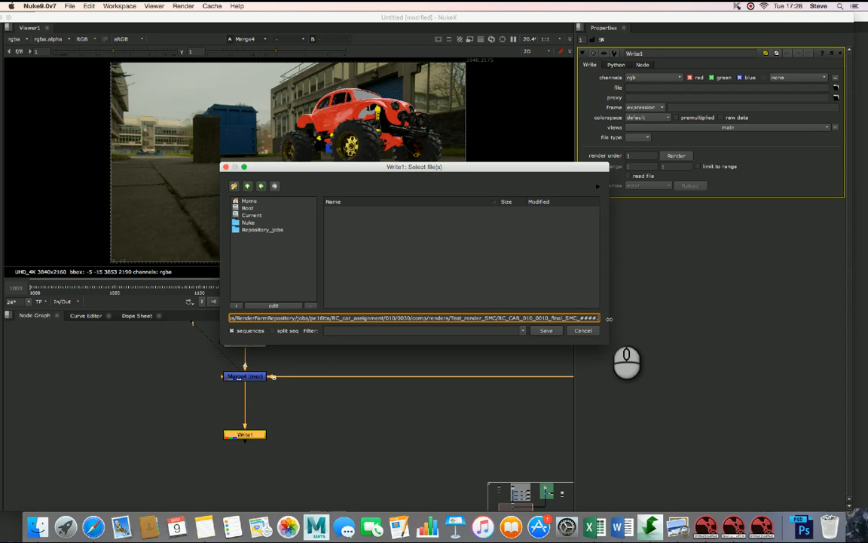
type("dpx")
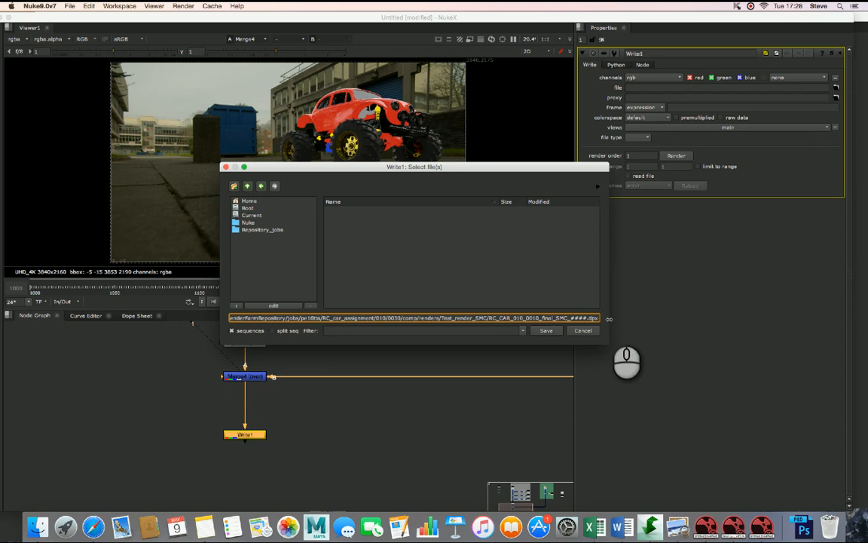
key("Return")
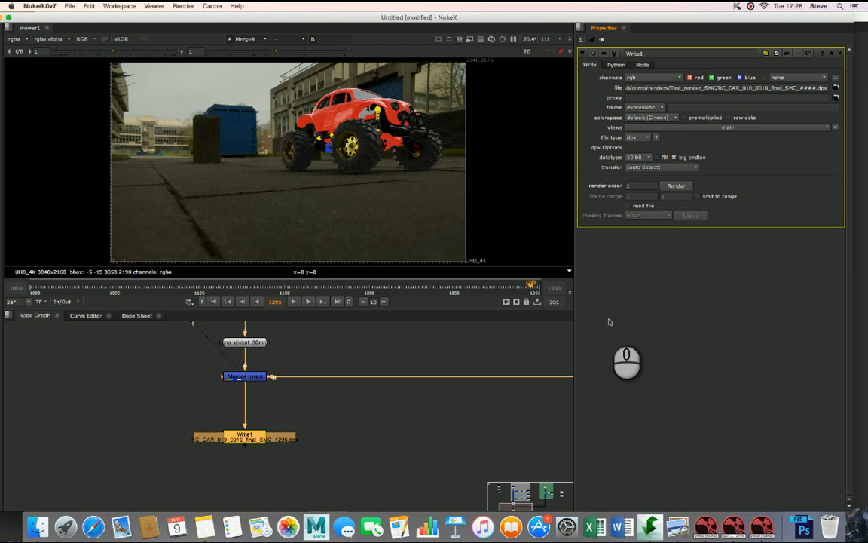
- Select the Write1 node and limit its output to the frame range 1290 to 1300
left_click(252, 431)
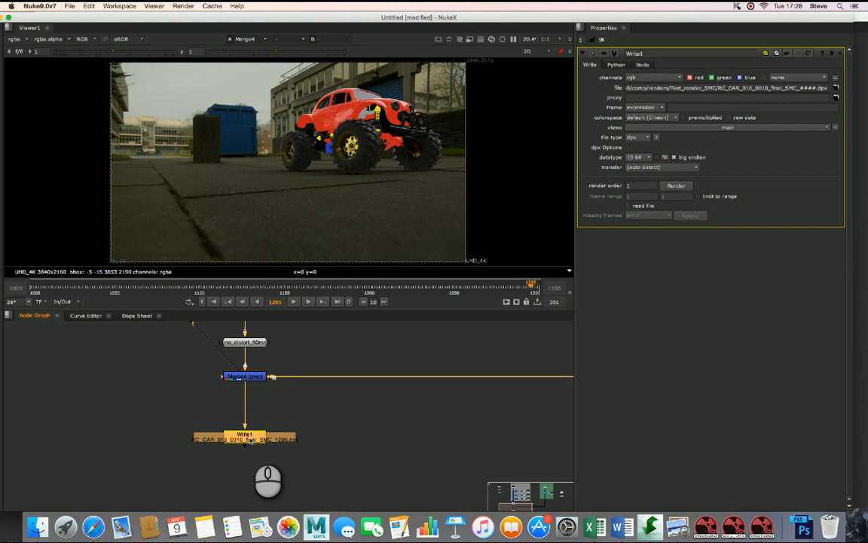
left_click(369, 432)
scroll(420, 443, "down", 5)
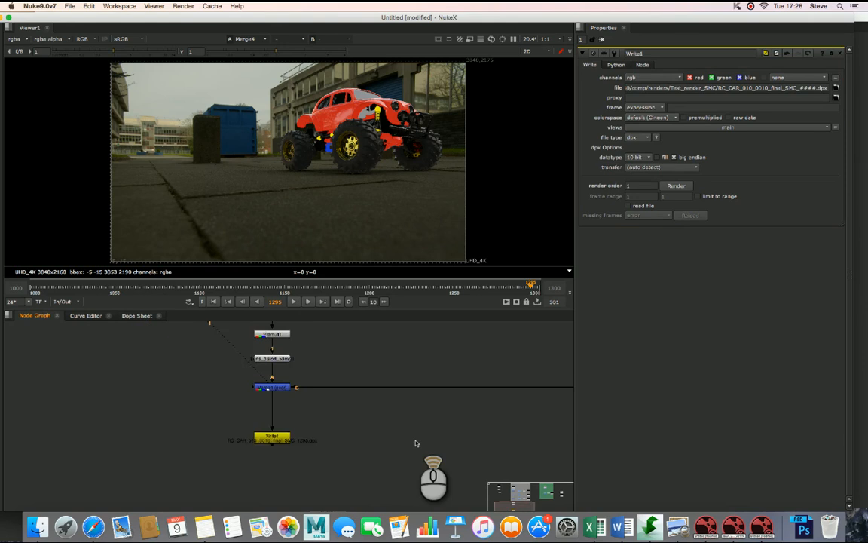
scroll(418, 431, "up", 5)
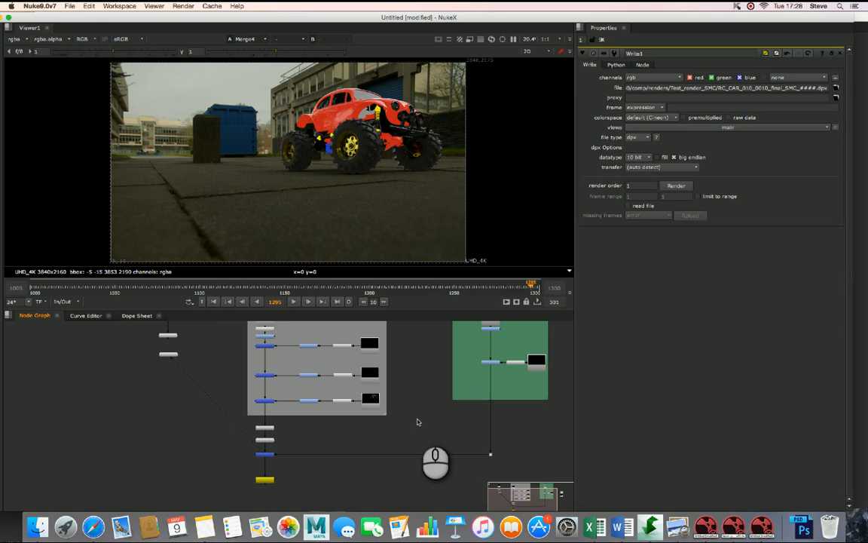
left_click(263, 478)
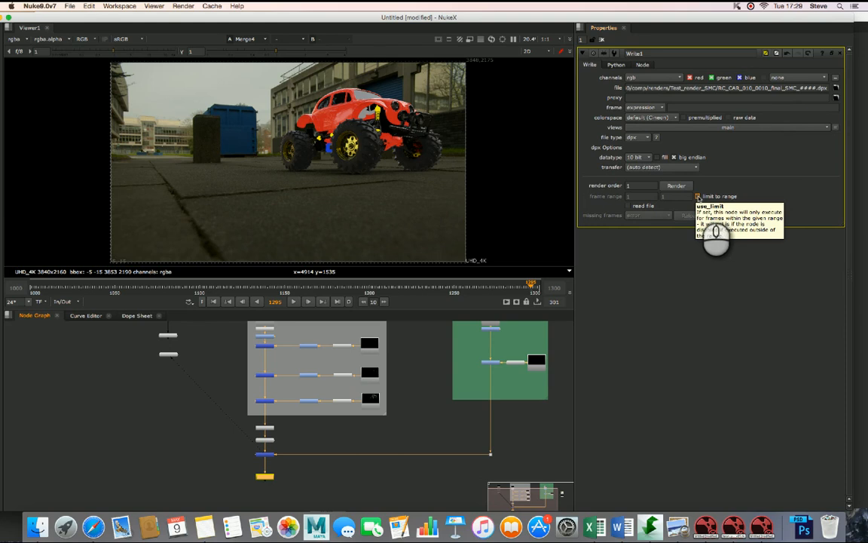
left_click(698, 196)
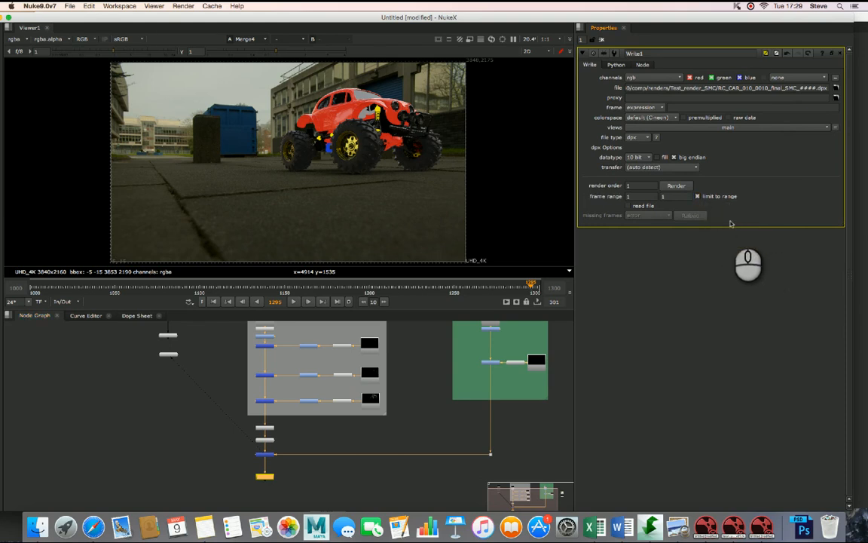
double_click(649, 197)
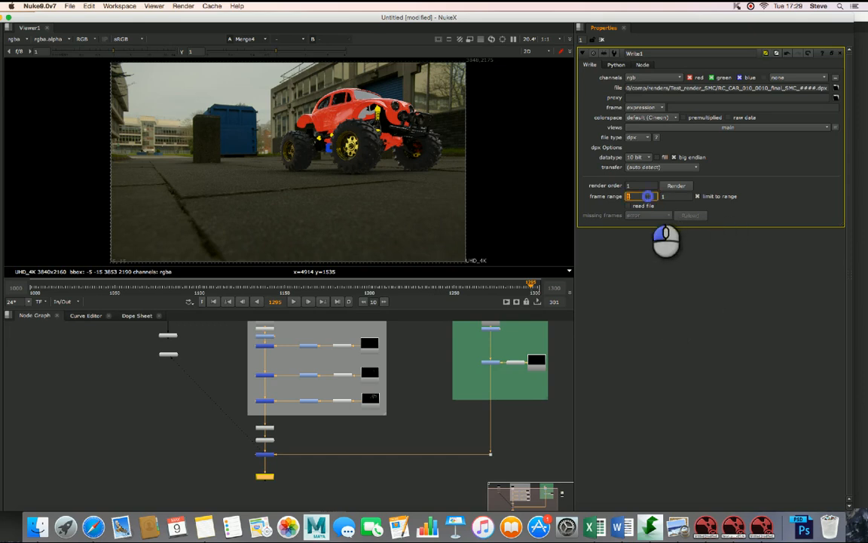
type("1290")
key("Tab")
type("1300")
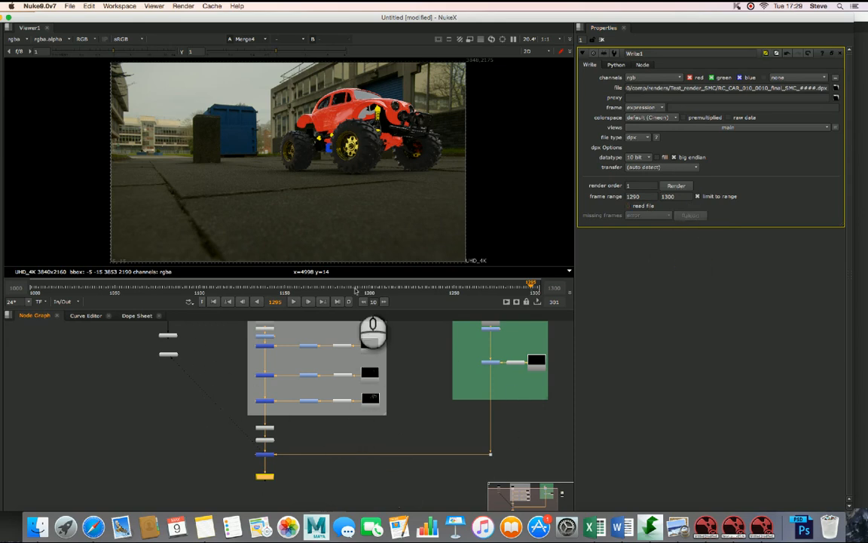
left_click(183, 6)
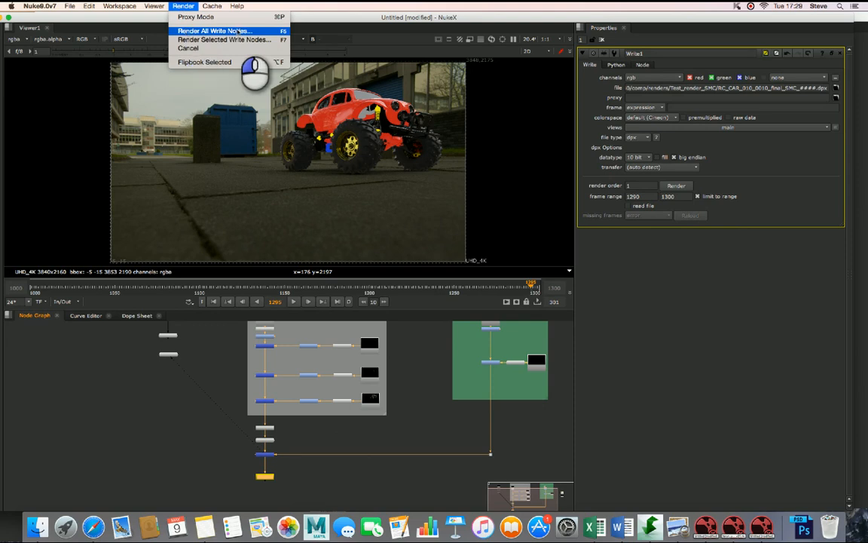
left_click(237, 32)
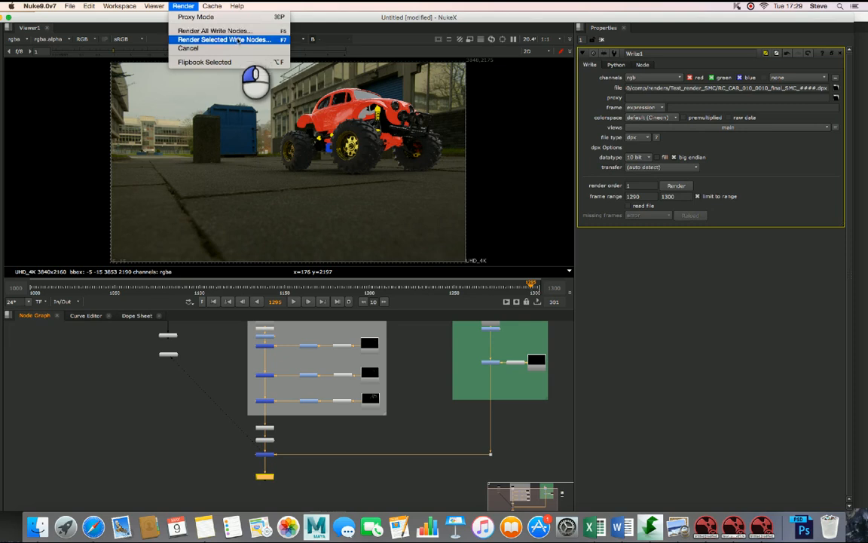
left_click_drag(238, 40, 178, 7)
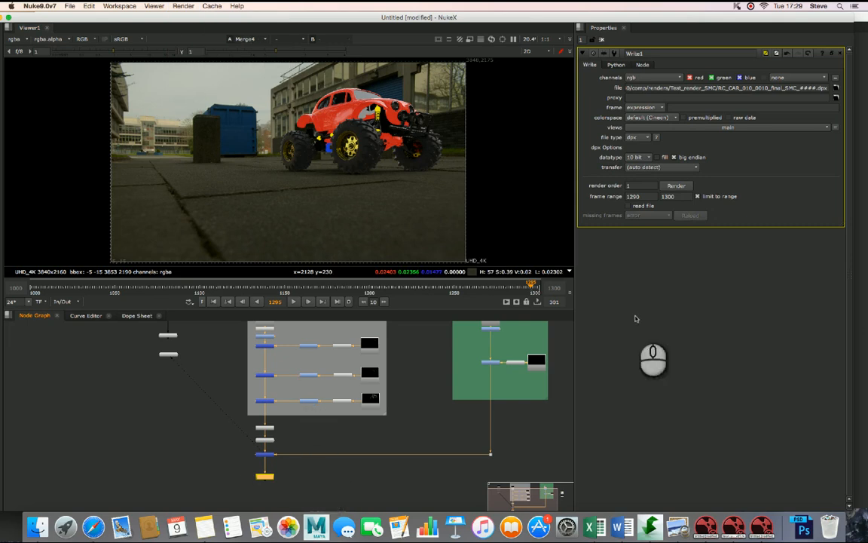
- Start rendering Write1 with a custom frame range of 1290-1300
left_click(676, 185)
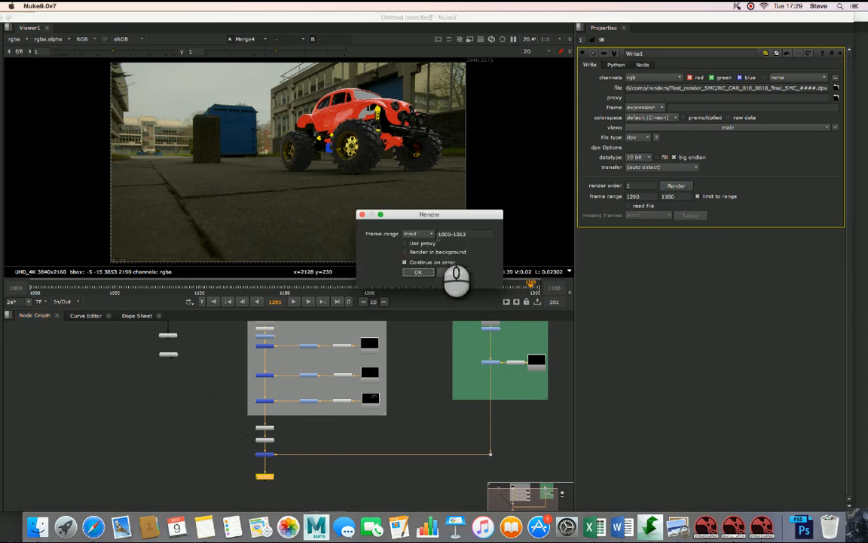
left_click(443, 234)
double_click(442, 233)
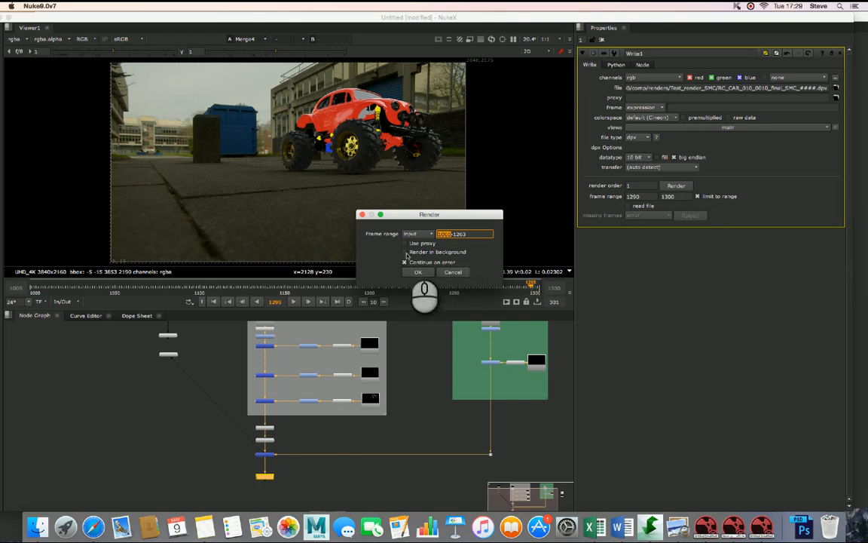
left_click(426, 234)
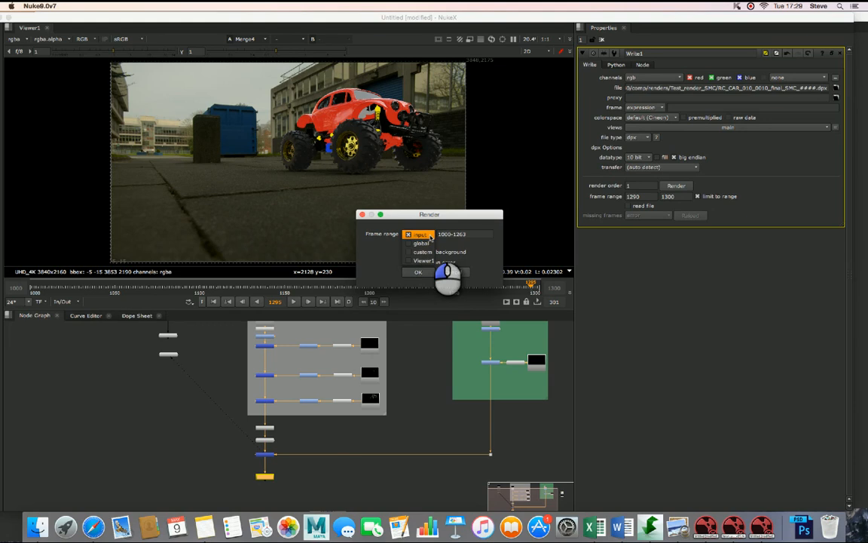
left_click(421, 251)
triple_click(456, 234)
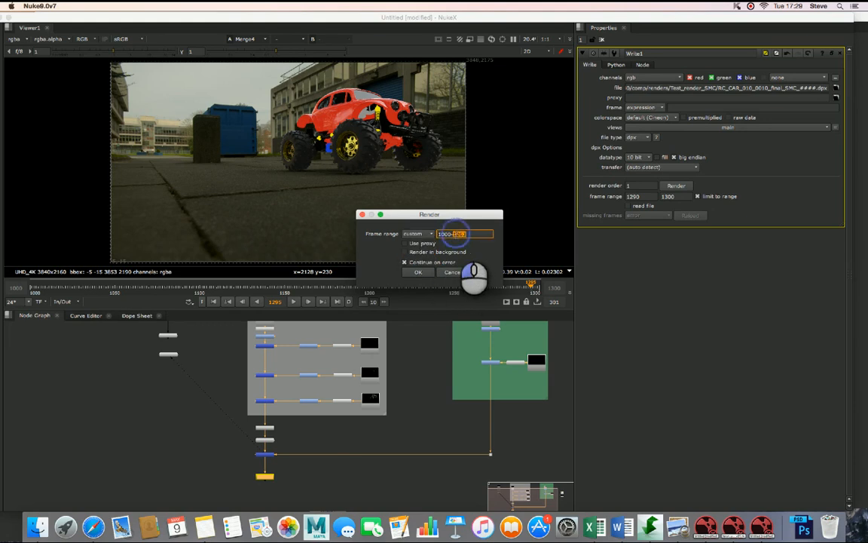
type("1000-12")
key("BackSpace")
key("BackSpace")
key("BackSpace")
key("BackSpace")
key("BackSpace")
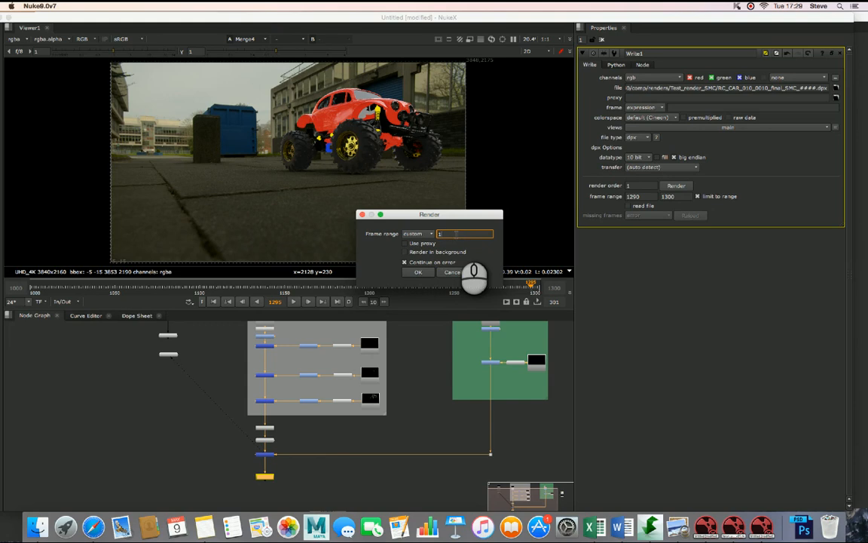
type("290-1300")
left_click(421, 271)
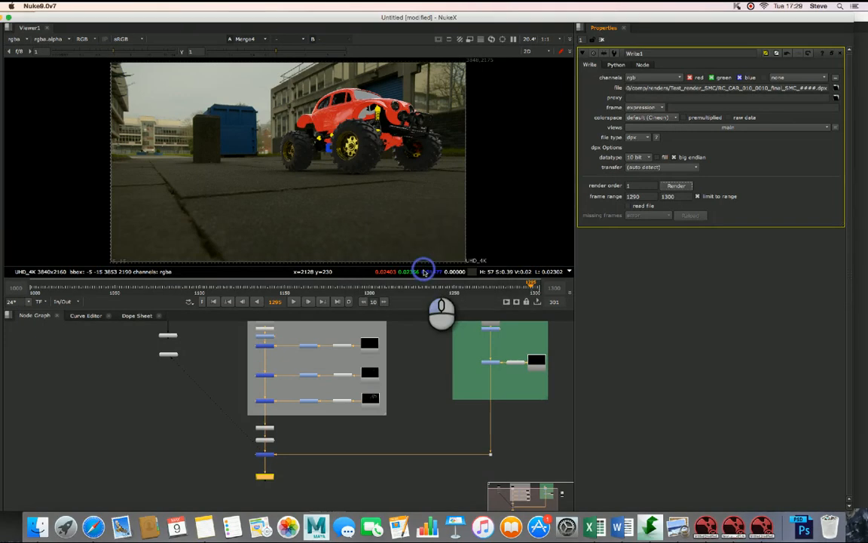